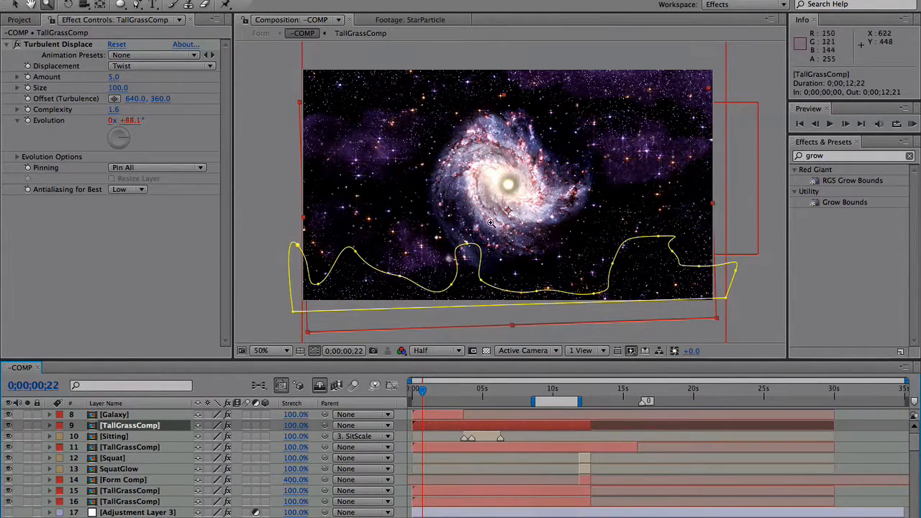
Open the TallGrassComp composition from layer 11 and inspect the effects on each of its three grass layers
left_click_drag(424, 390, 484, 392)
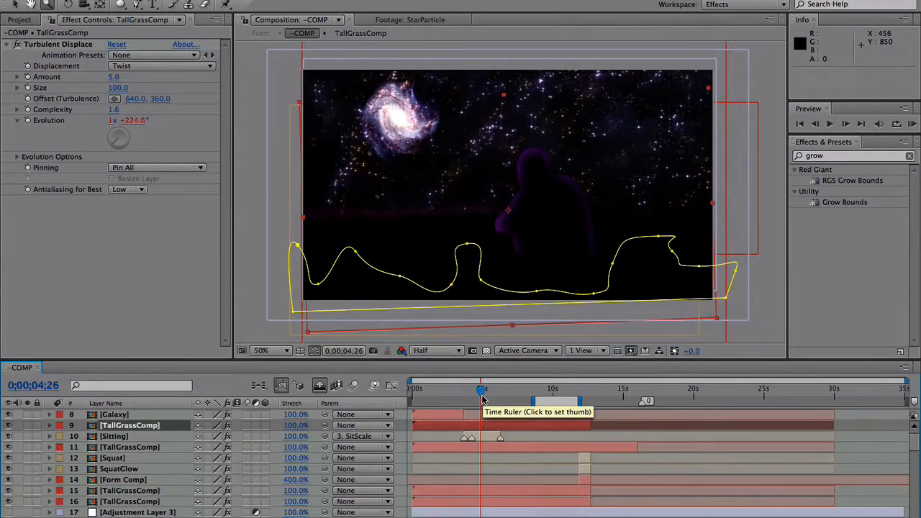
left_click(153, 425)
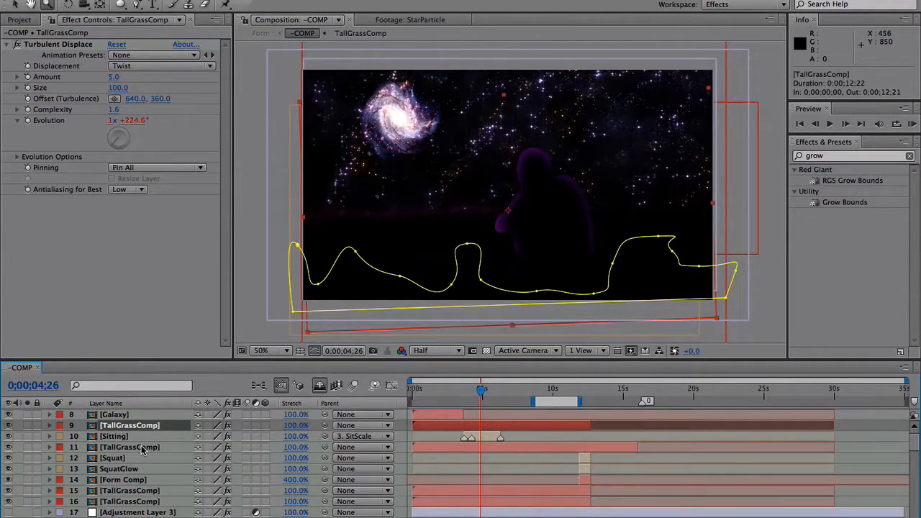
double_click(142, 447)
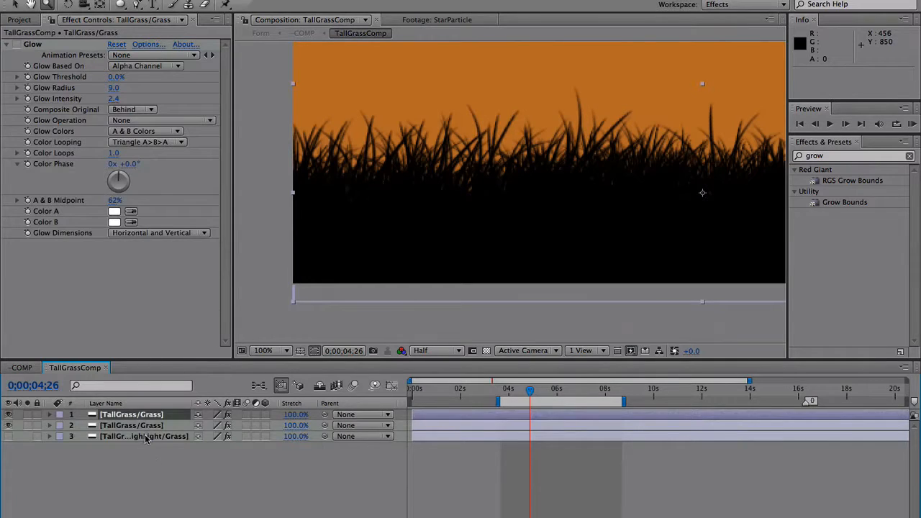
left_click(146, 438)
left_click(149, 415)
left_click(149, 426)
left_click(150, 437)
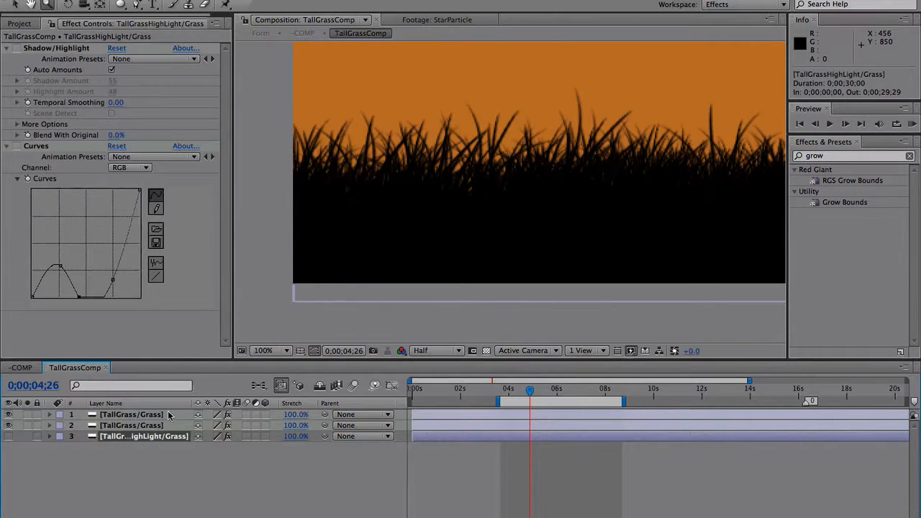
View the whole grass composition at Full preview resolution, and close it to return to the main composition
left_click(436, 351)
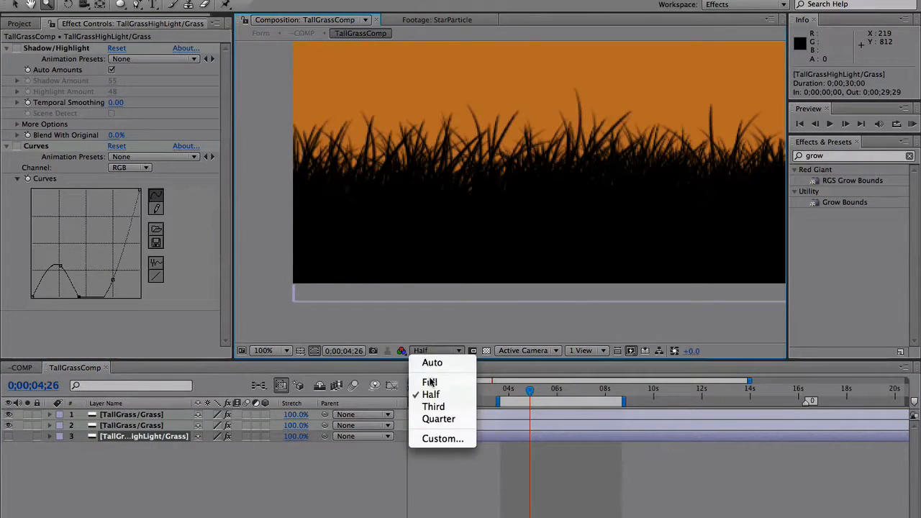
left_click(430, 381)
left_click_drag(596, 187, 545, 244)
left_click(544, 232, "alt")
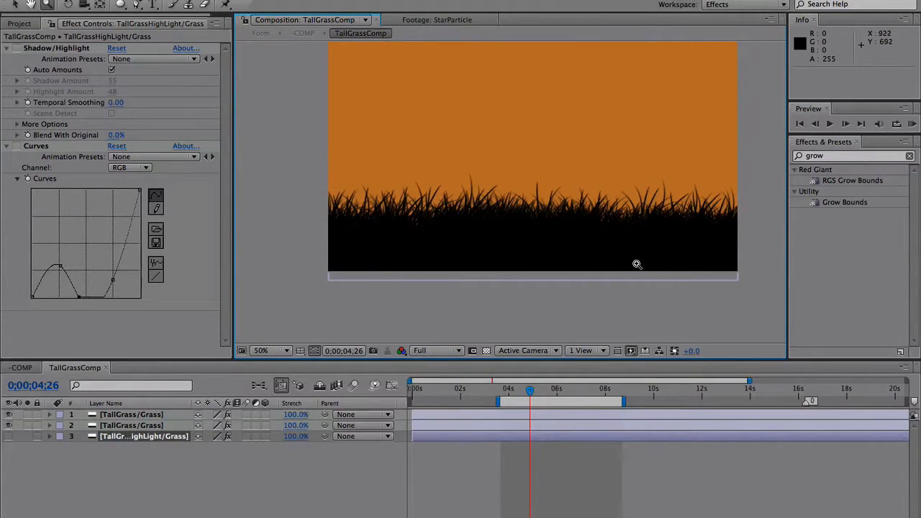
left_click(104, 368)
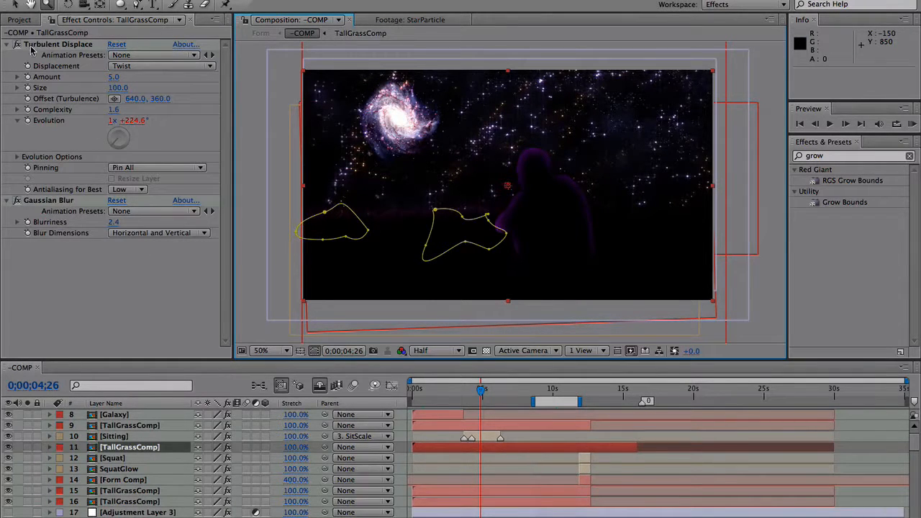
Solo the TallGrassComp layer 11 and add an Inner Glow layer style to it
left_click(28, 447)
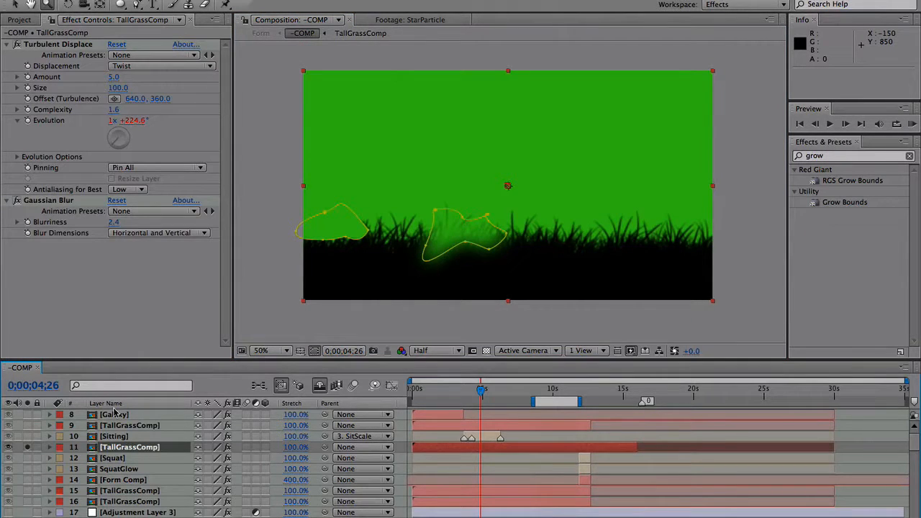
left_click(49, 448)
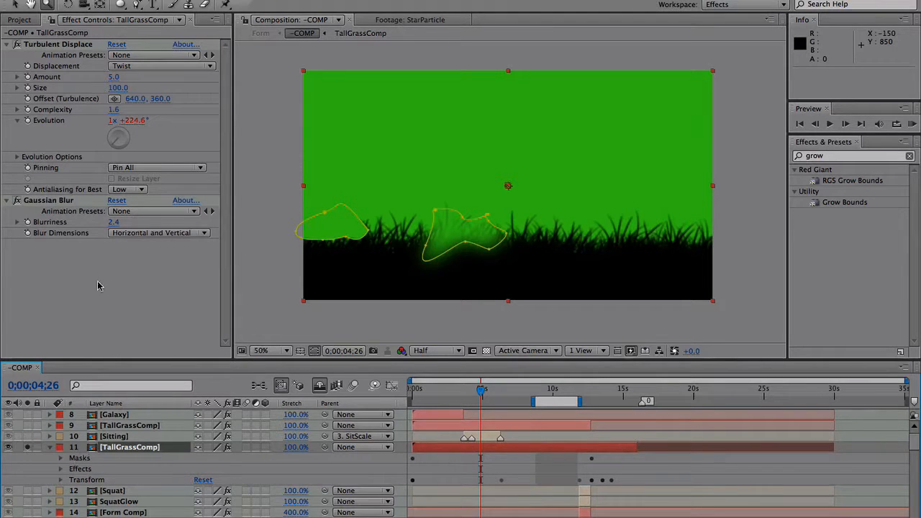
right_click(131, 452)
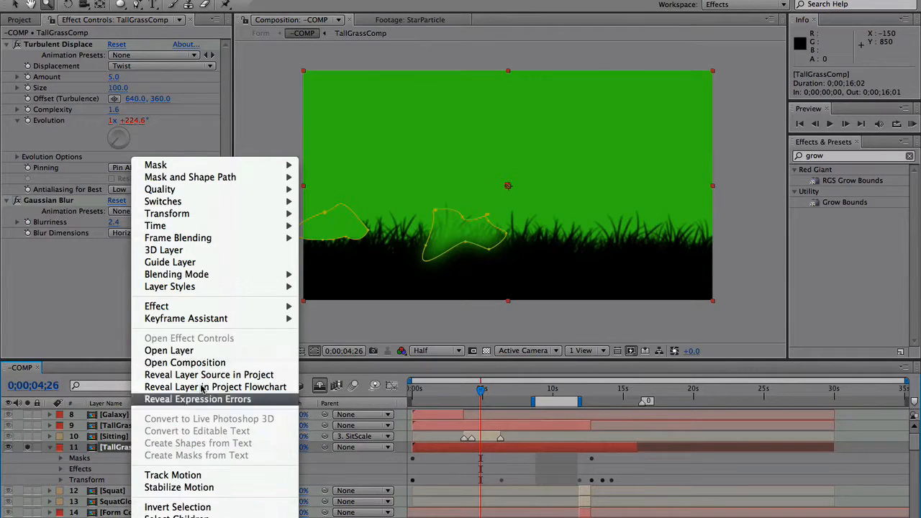
mouse_move(232, 290)
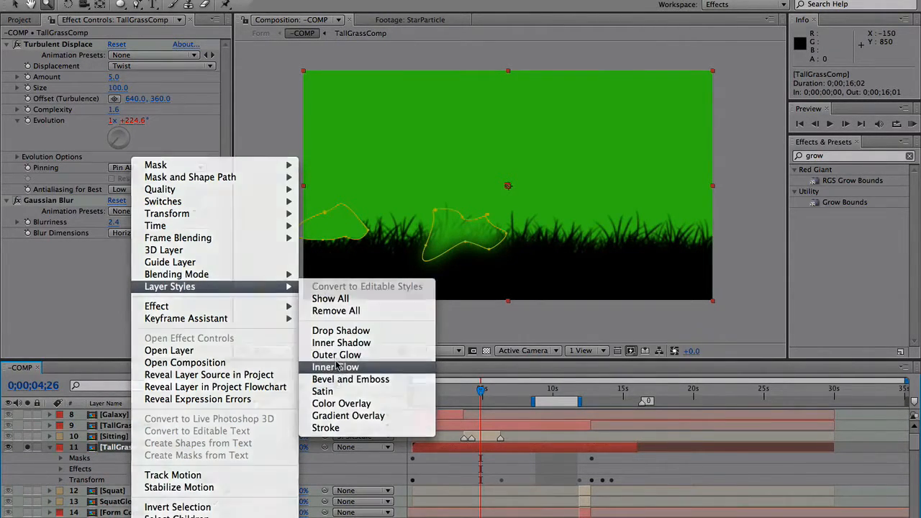
left_click(343, 369)
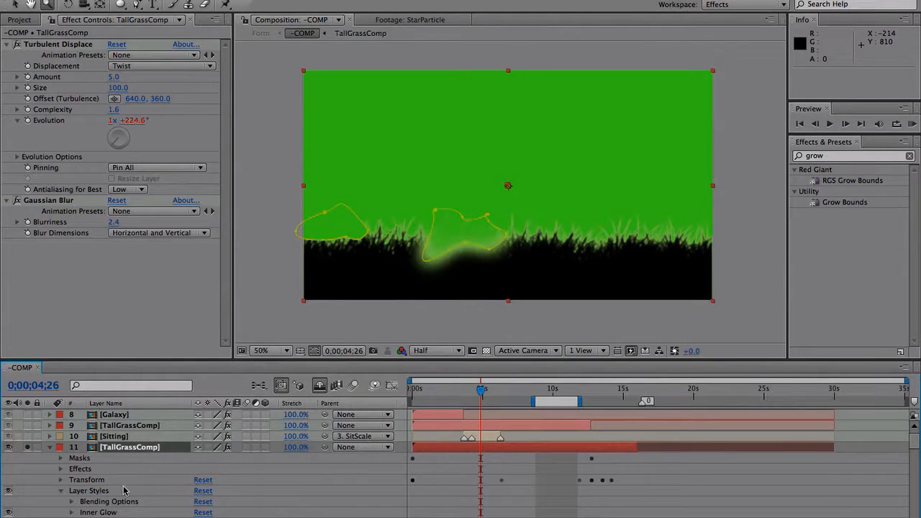
Change the grass layer's Inner Glow color to magenta pink and lower the glow's opacity
left_click(72, 512)
left_click(200, 470)
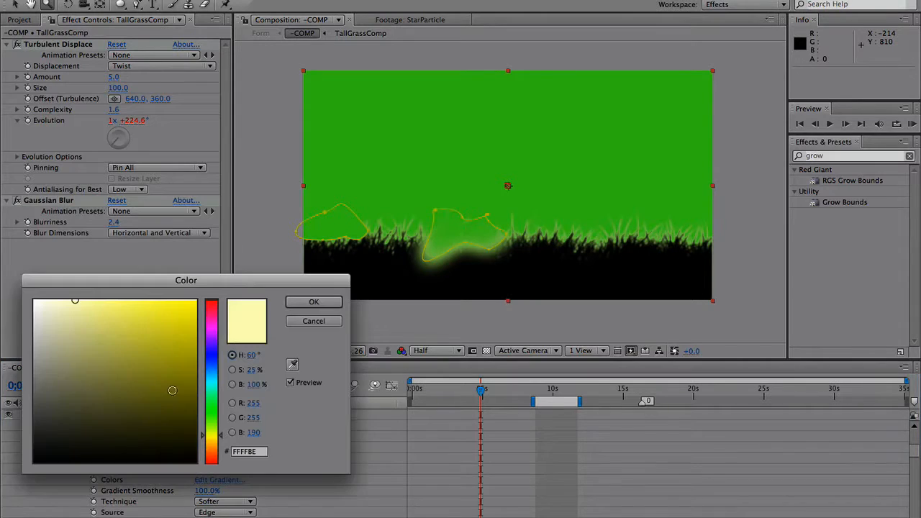
left_click_drag(213, 328, 180, 313)
left_click(291, 304)
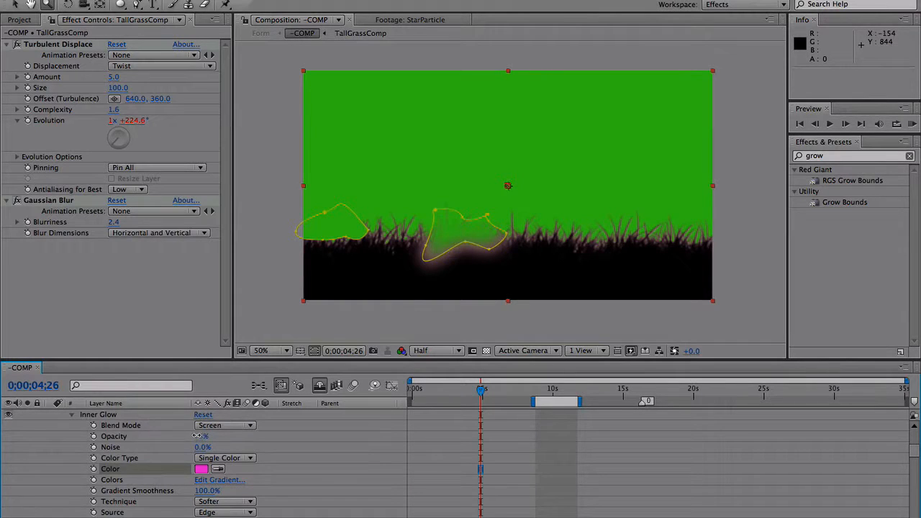
left_click_drag(198, 437, 184, 435)
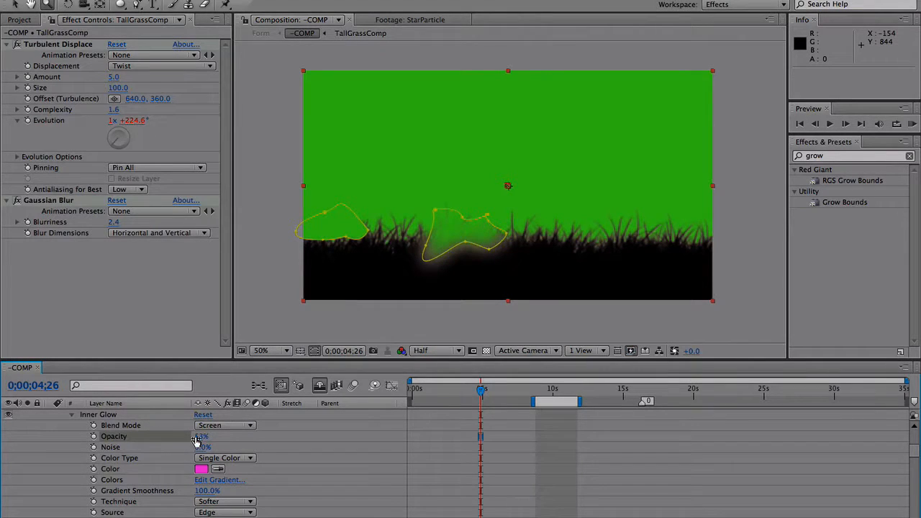
left_click(71, 414)
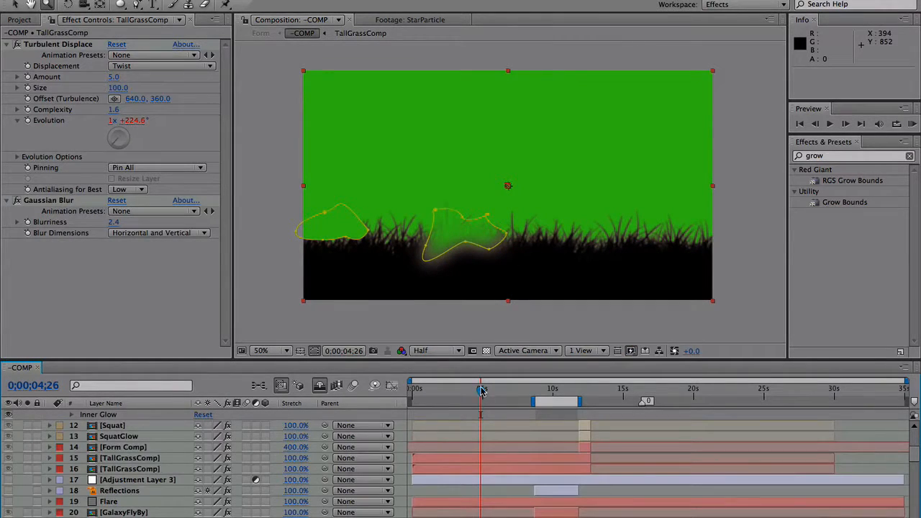
Scrub forward to about 0;00;05;26 to check the grass movement, and delete the Turbulent Displace effect from the layer
left_click_drag(482, 390, 494, 388)
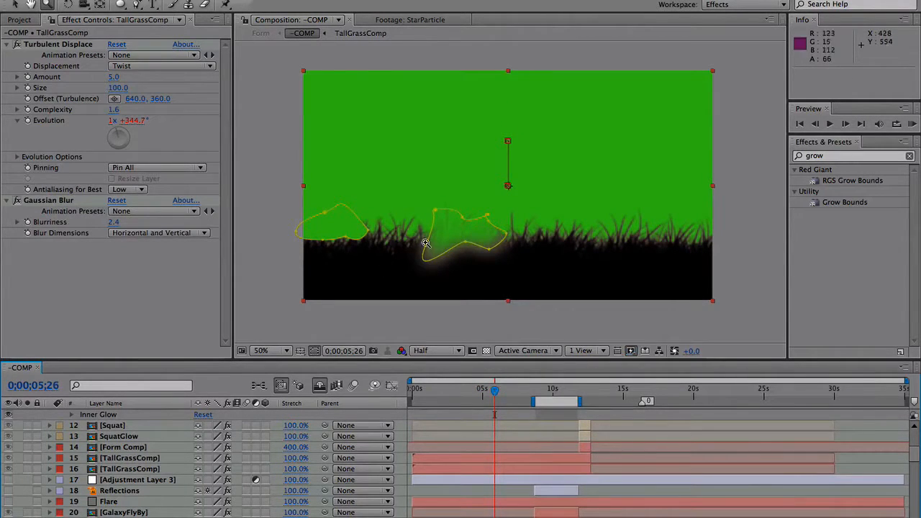
left_click(66, 44)
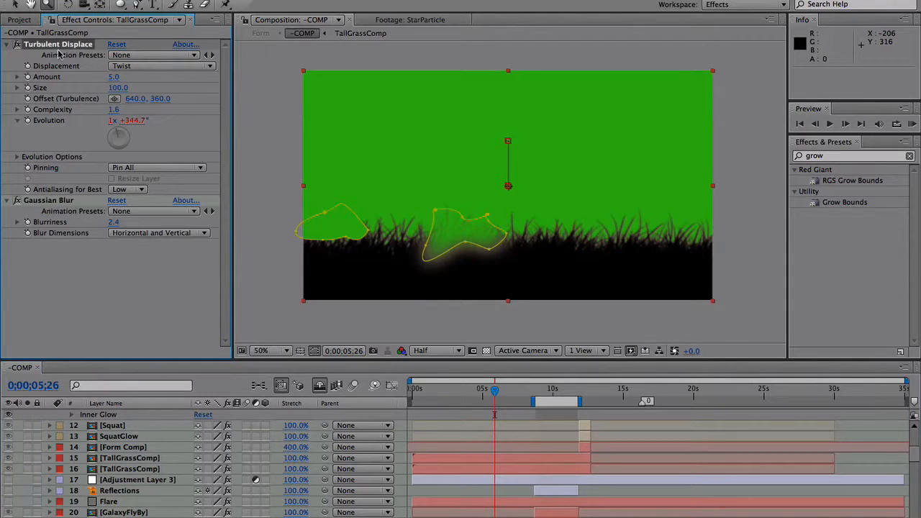
key("Delete")
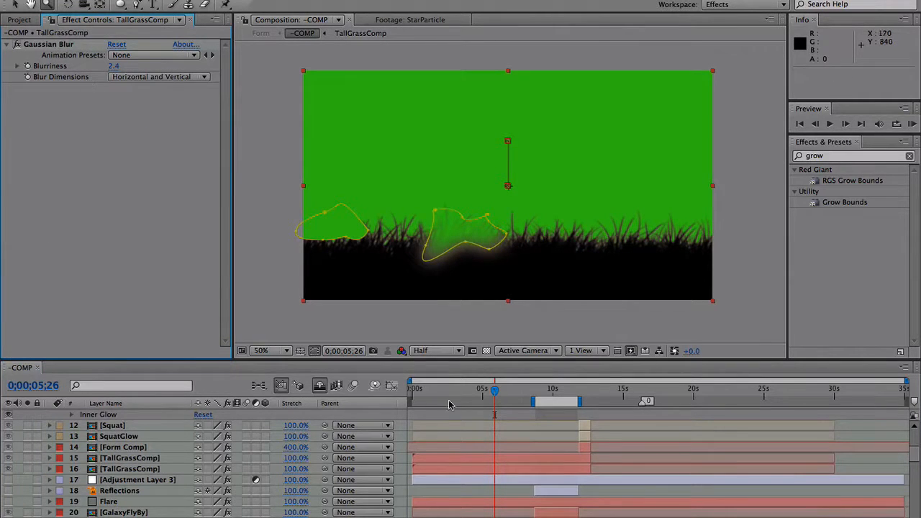
Go back to 0;00;04;00, search the effects for "turb" and apply Turbulent Displace to the grass layer
left_click_drag(494, 390, 468, 392)
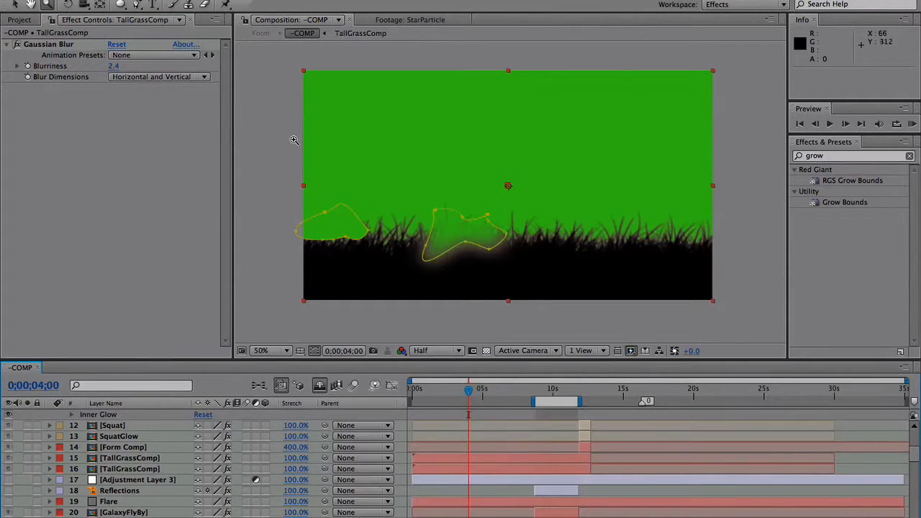
left_click(272, 0)
left_click(272, 0)
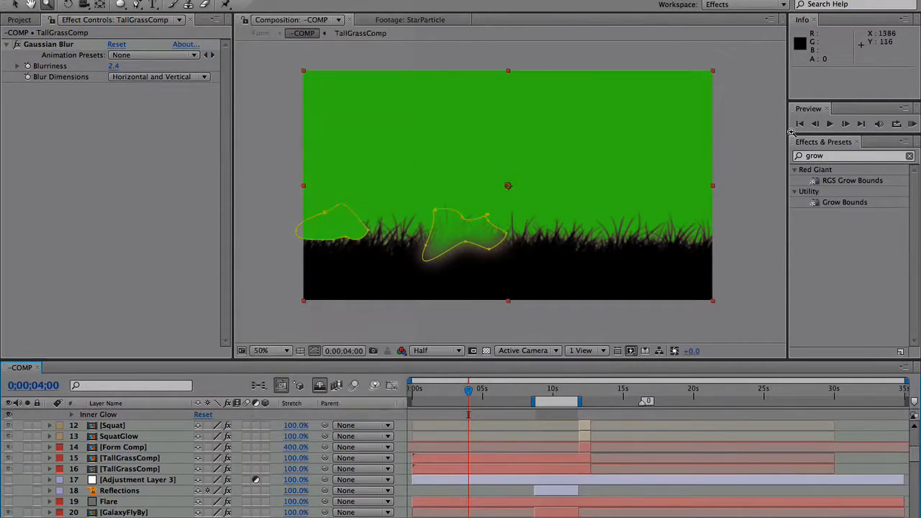
left_click(833, 155)
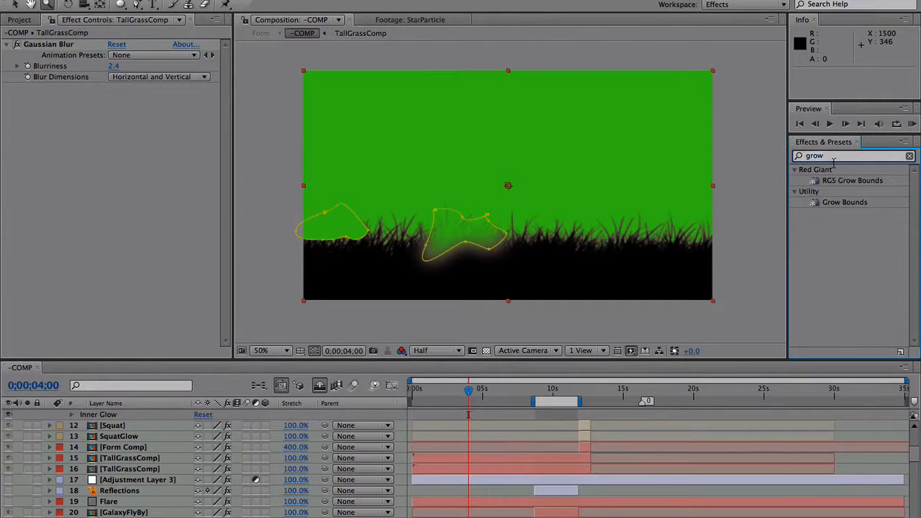
type("turb")
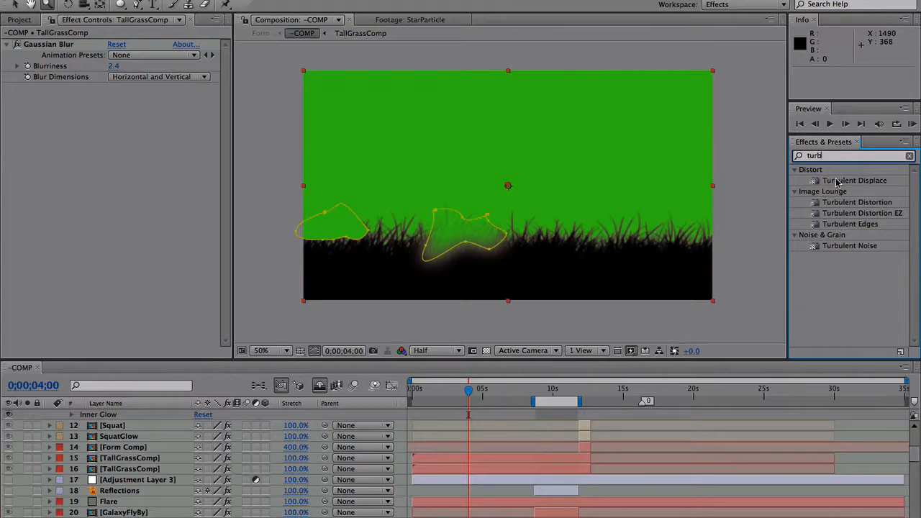
double_click(838, 182)
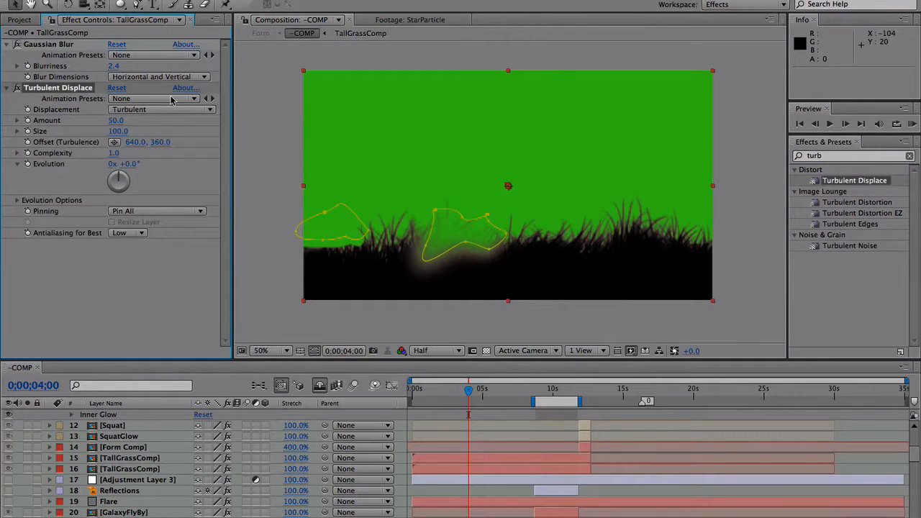
Set the Turbulent Displace displacement type to Twist and its amount to 9
left_click(126, 109)
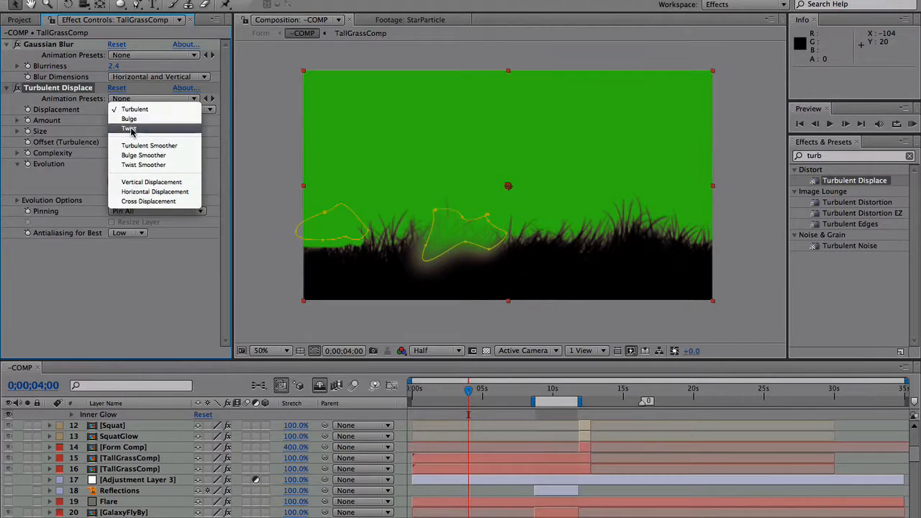
left_click(124, 128)
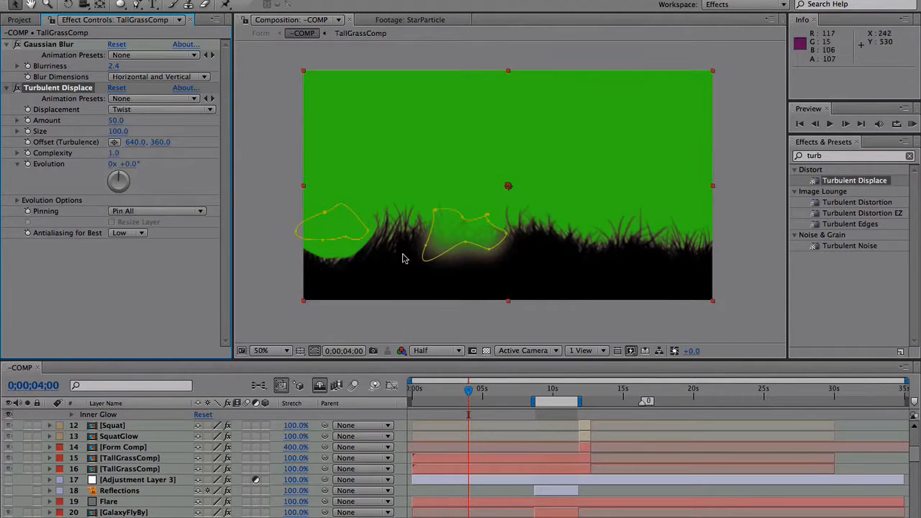
left_click_drag(92, 121, 117, 125)
left_click(117, 121)
type("-5")
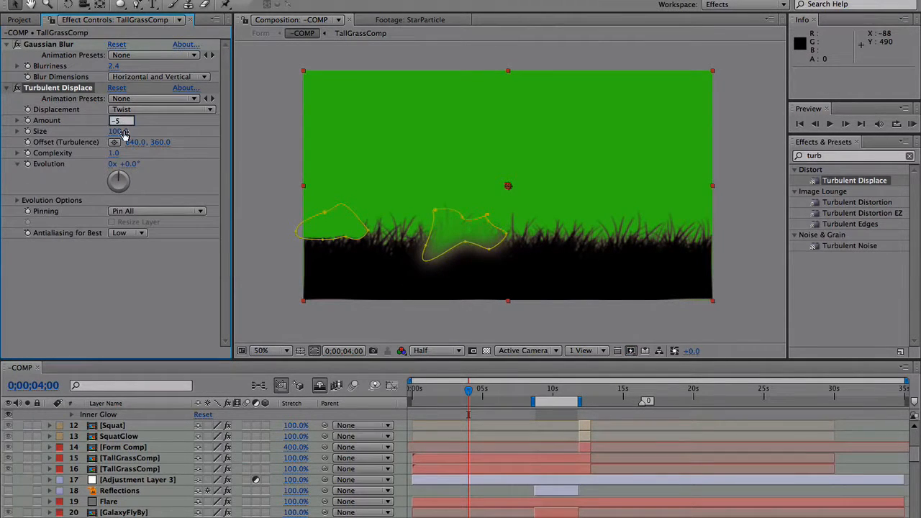
key("Return")
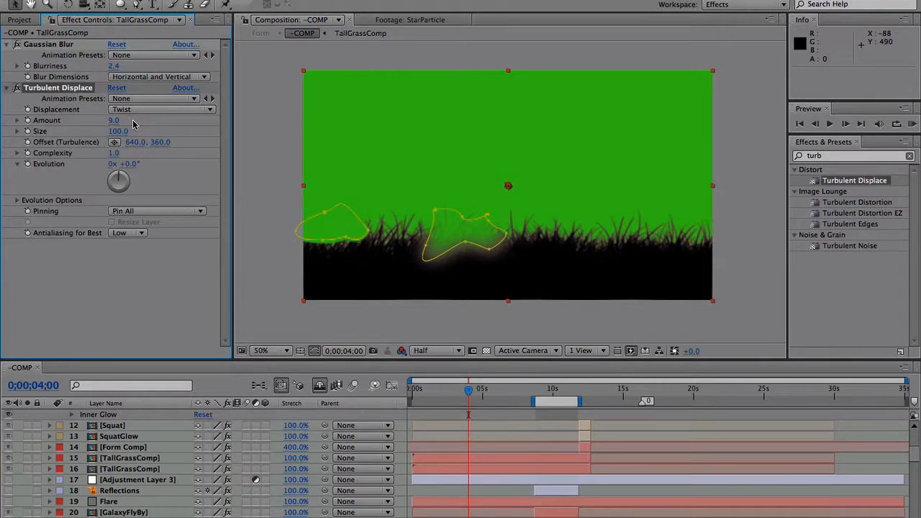
Add the expression time*30 to the Evolution property of Turbulent Displace
left_click_drag(469, 389, 482, 389)
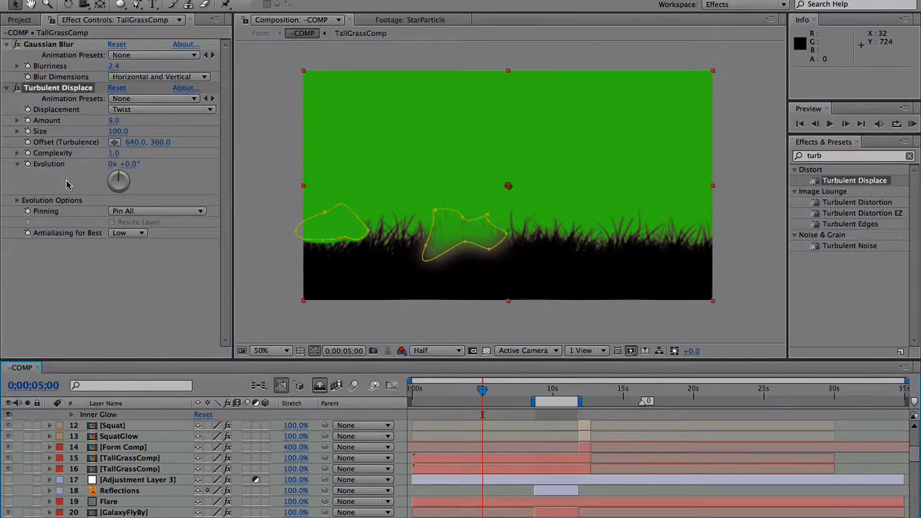
left_click(28, 166, "alt")
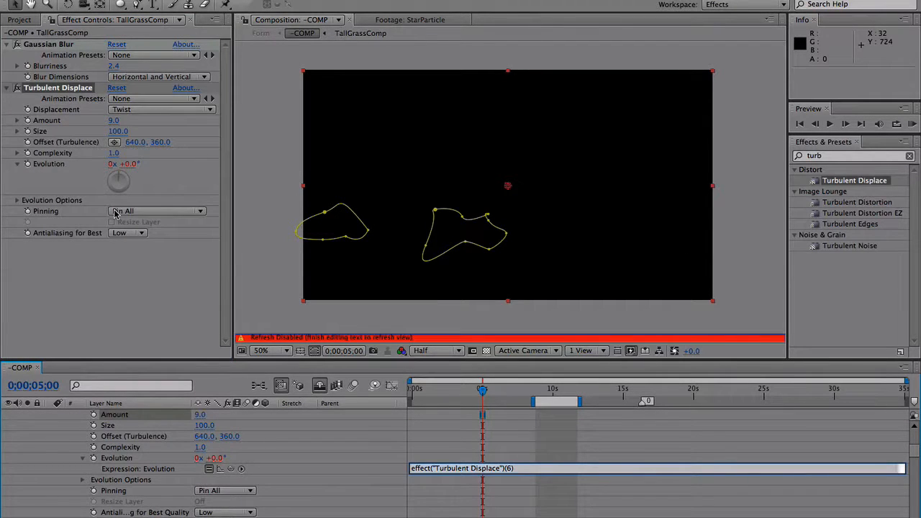
type("time*30")
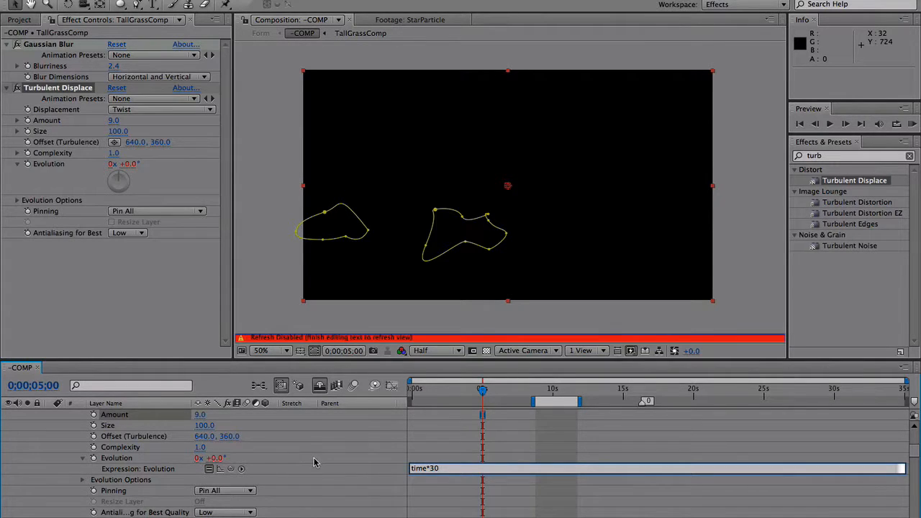
left_click(313, 462)
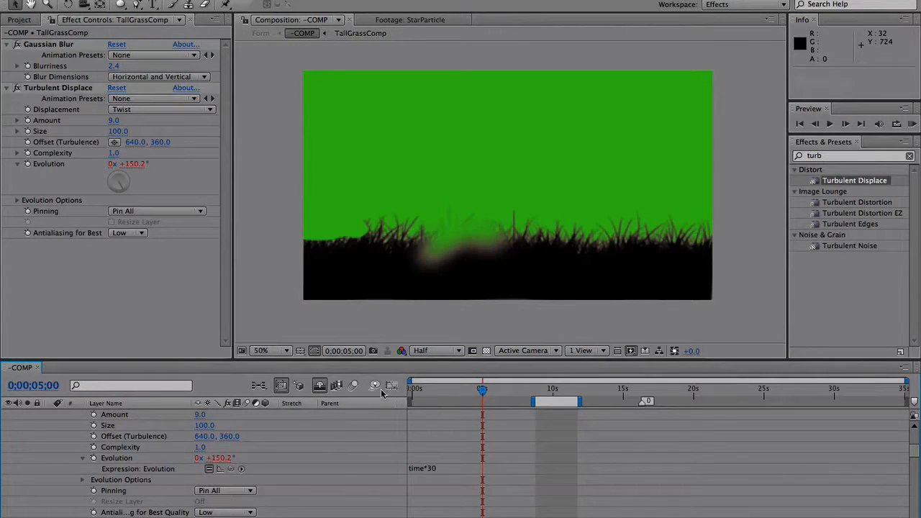
Scrub the timeline to check the grass motion, and change the Evolution expression to time*20
left_click_drag(482, 391, 441, 442)
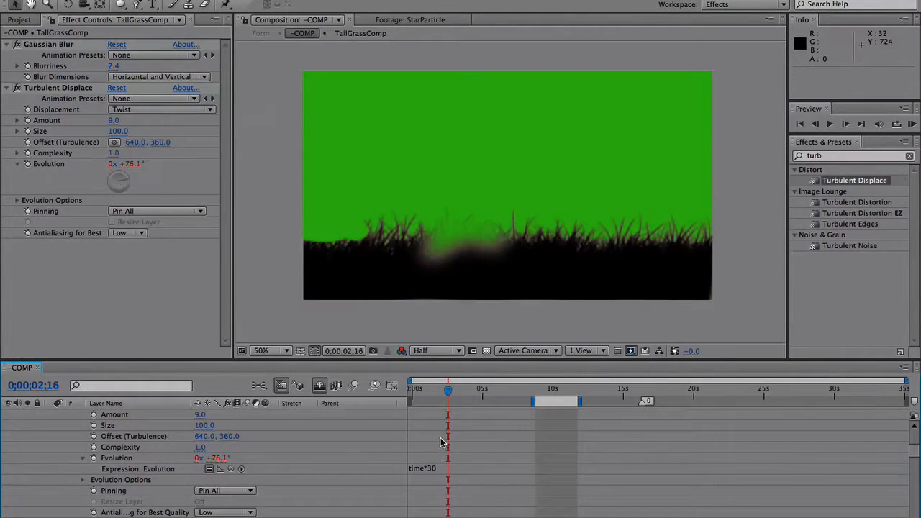
left_click(432, 468)
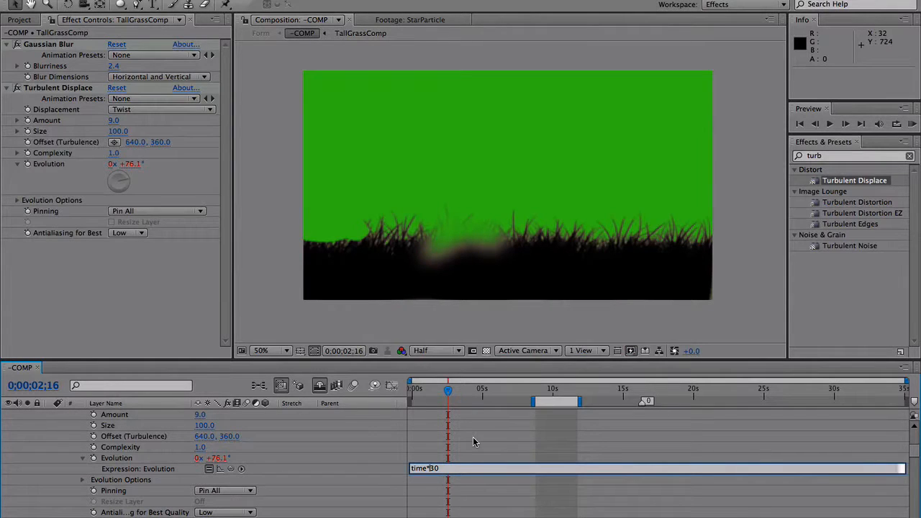
key("Delete")
type("2")
left_click(432, 413)
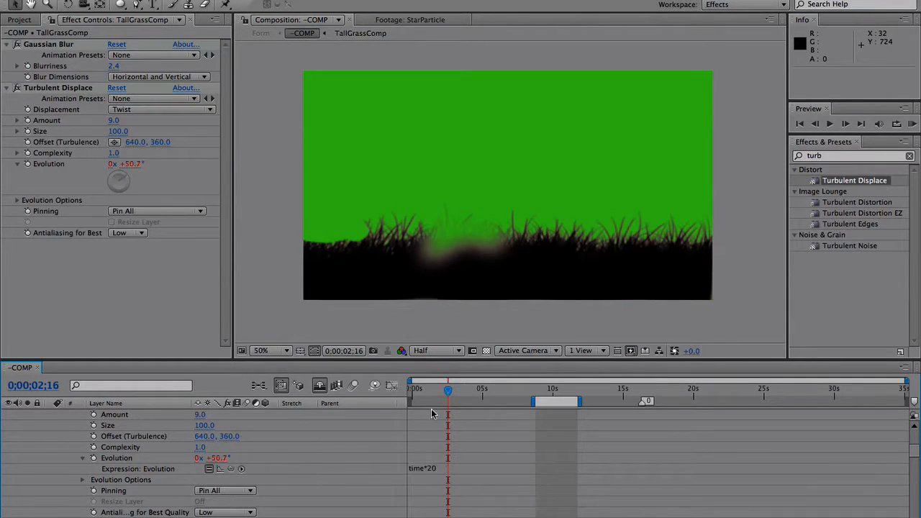
Collapse the TallGrassComp layer, solo the other TallGrassComp layers with it and scrub the timeline to check the combined grass motion
left_click_drag(448, 390, 466, 401)
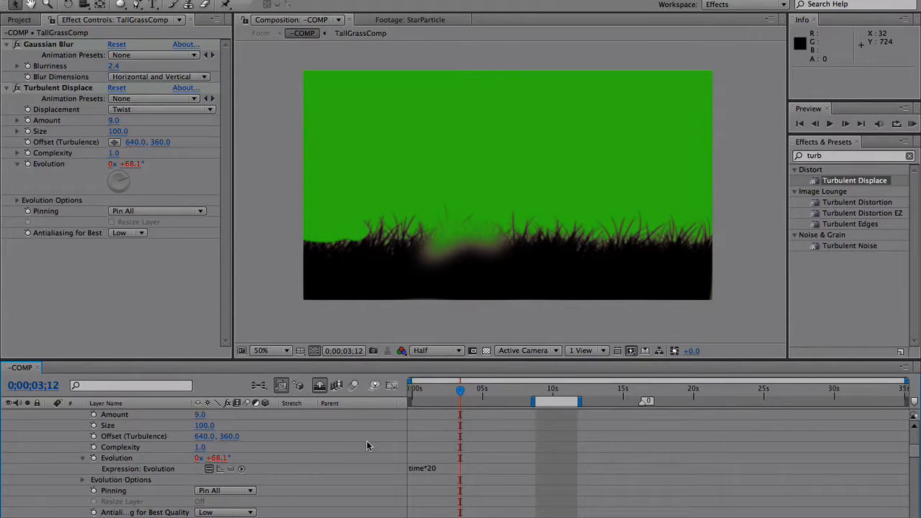
key("grave")
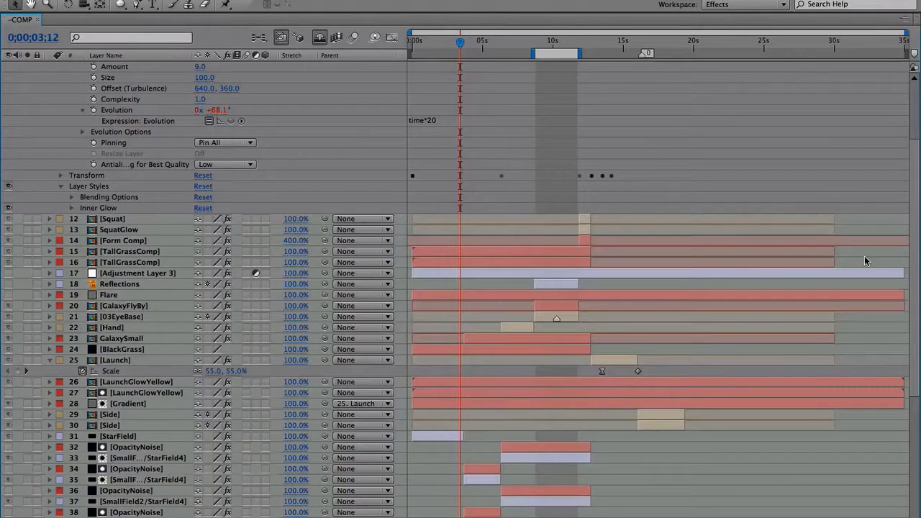
scroll(880, 120, "up", 3)
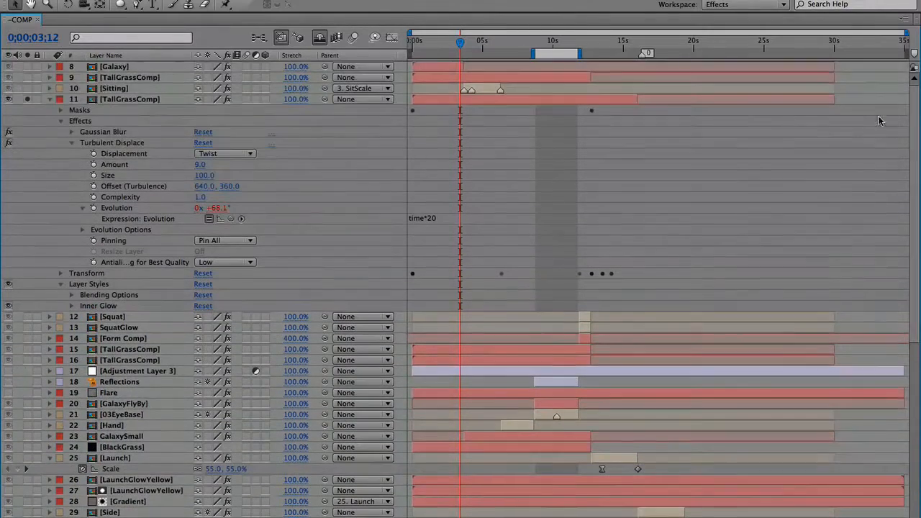
left_click(50, 99)
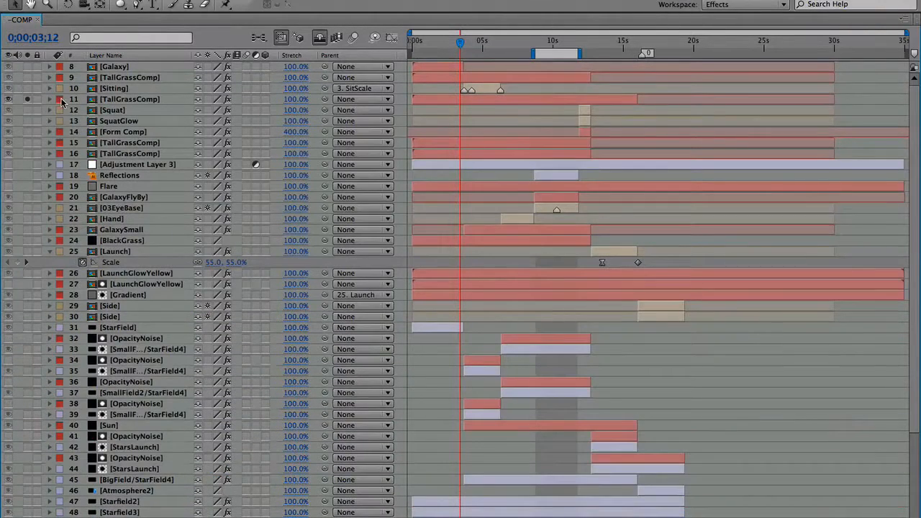
left_click(28, 154)
key("grave")
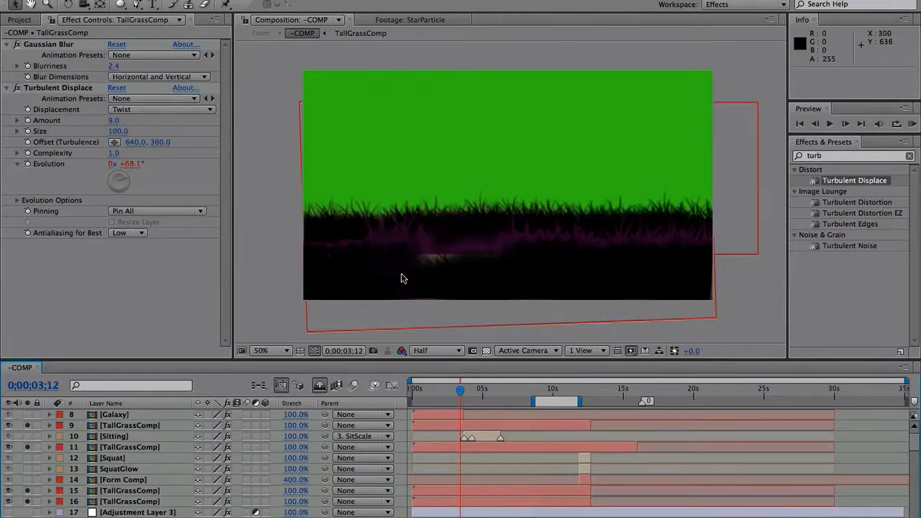
left_click(463, 390)
mouse_move(464, 389)
left_mouse_down()
mouse_move(496, 381)
mouse_move(447, 381)
left_mouse_up()
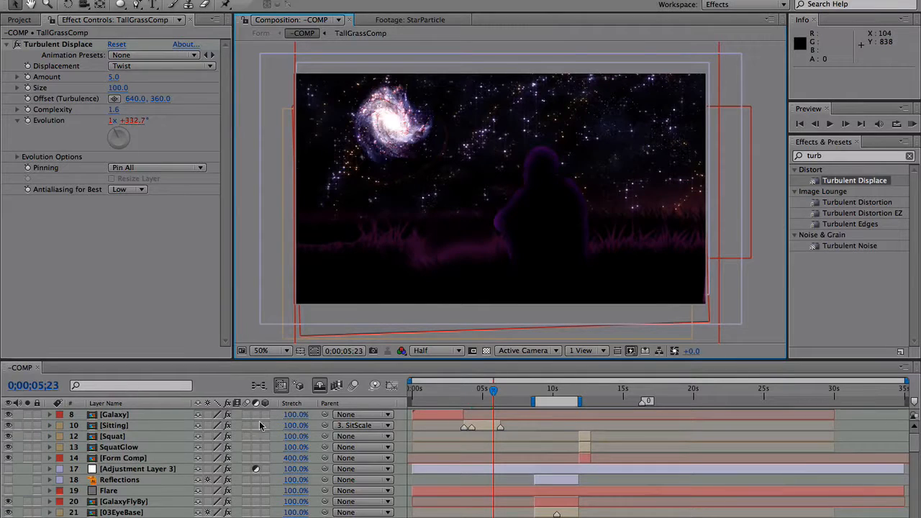
Solo the Sitting layer, reveal its keyframed properties and play it back from 0;00;04;18
left_click(28, 426)
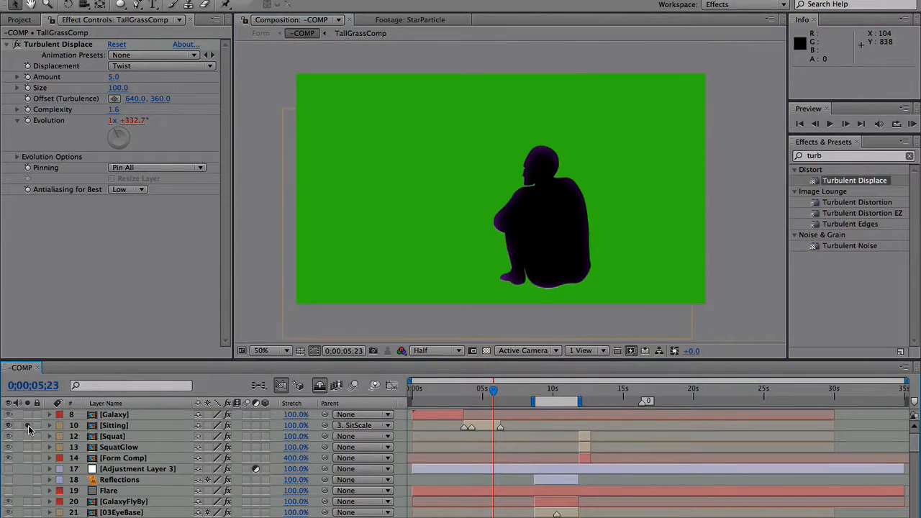
left_click_drag(488, 392, 477, 392)
left_click(477, 424)
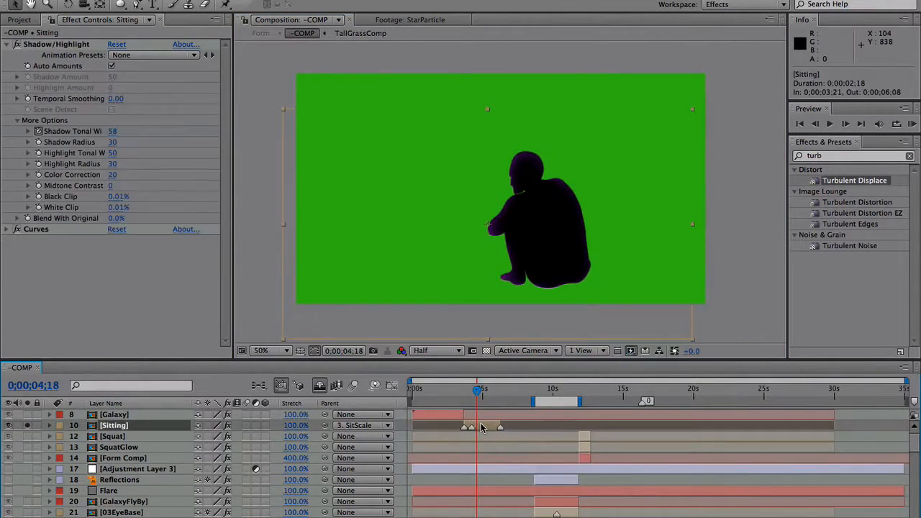
key("u")
key("space")
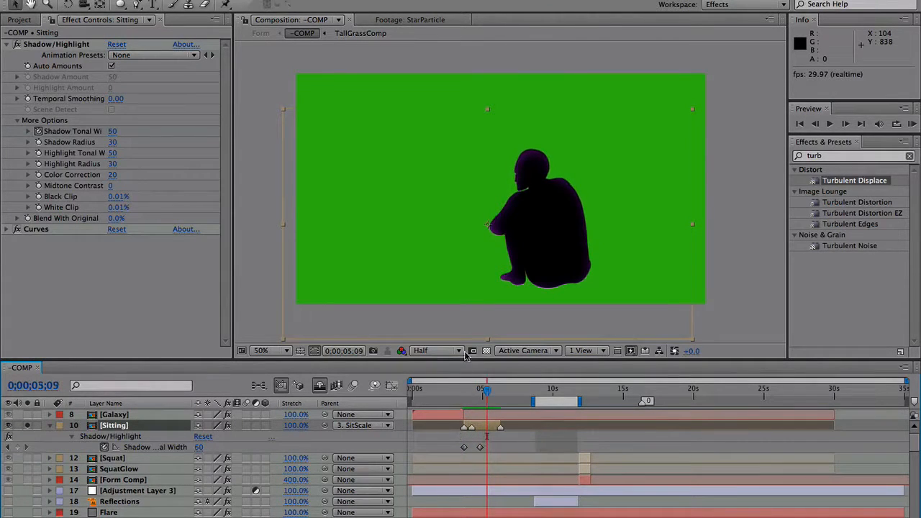
Set the preview resolution to Full and play back the sitting silhouette at 100% to inspect its edge light
key("z")
left_click(530, 207)
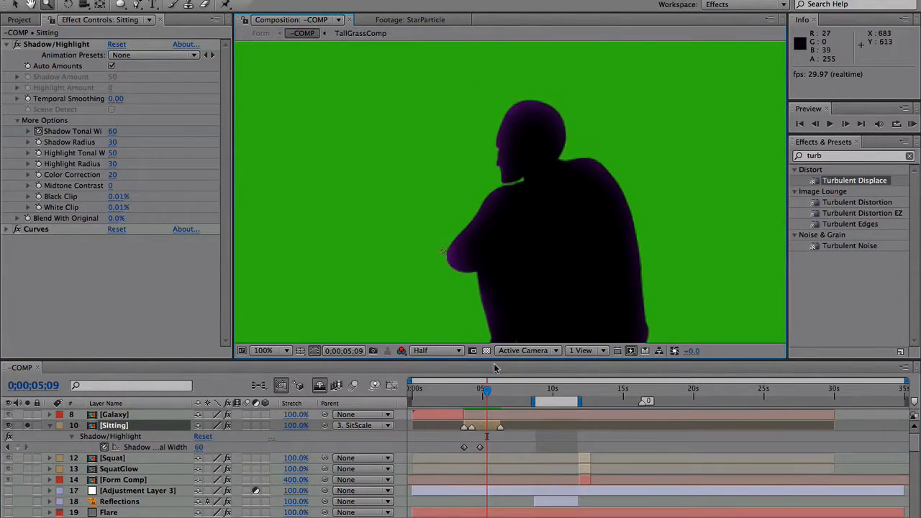
left_click_drag(486, 392, 468, 381)
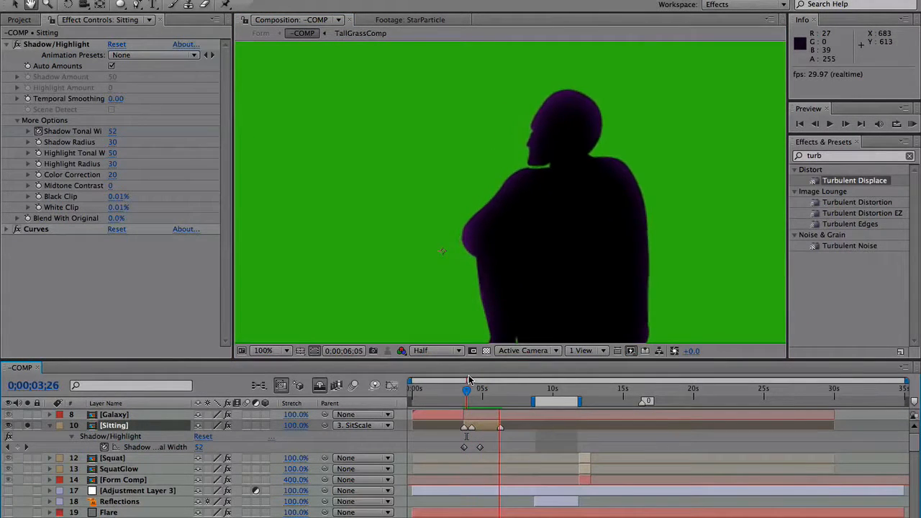
left_click(444, 353)
left_click(437, 379)
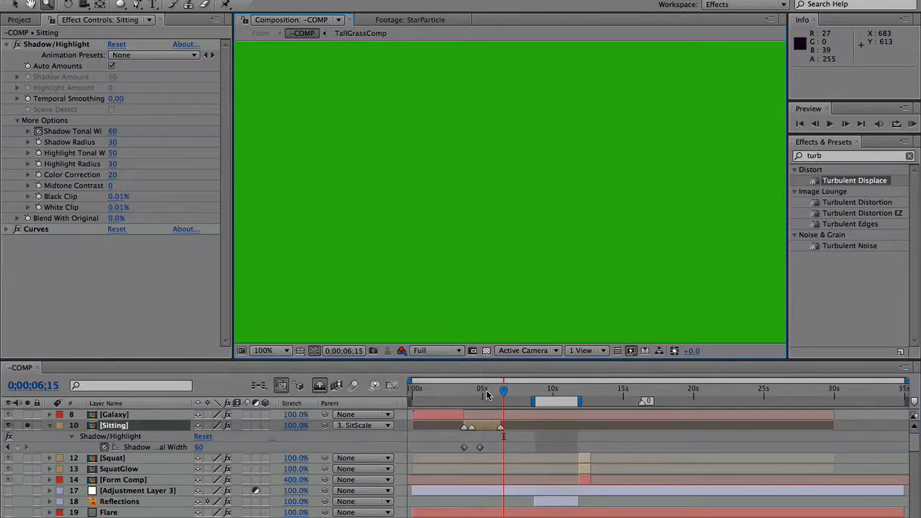
left_click(469, 392)
left_click_drag(469, 393, 464, 388)
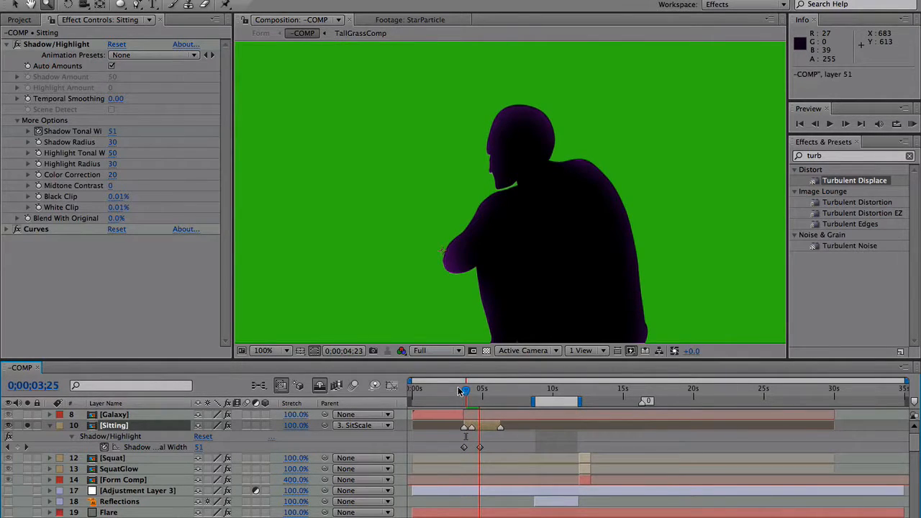
key("space")
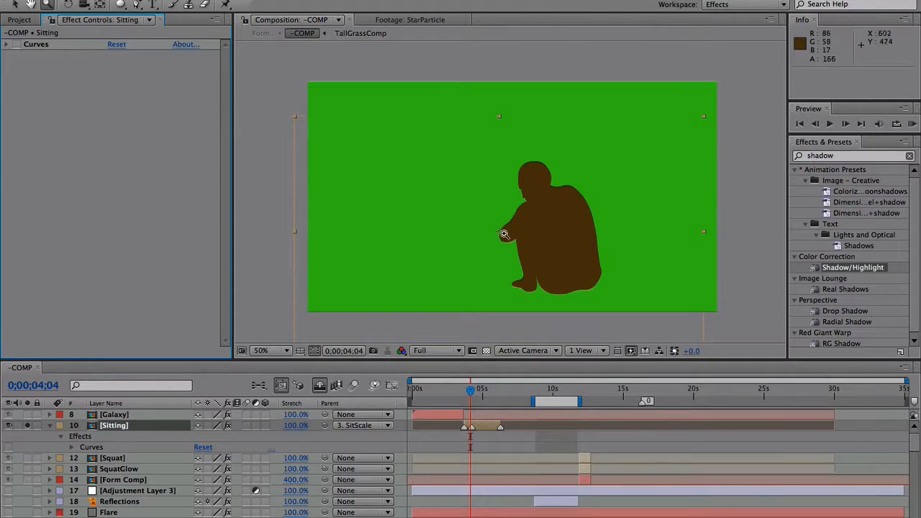
Apply the Shadow/Highlight effect to the Sitting layer
left_click(521, 227)
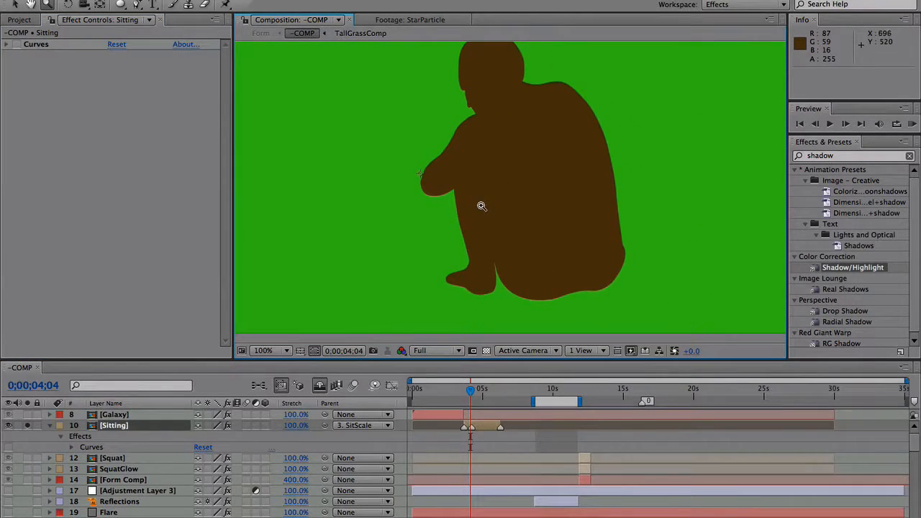
left_click_drag(499, 168, 503, 198)
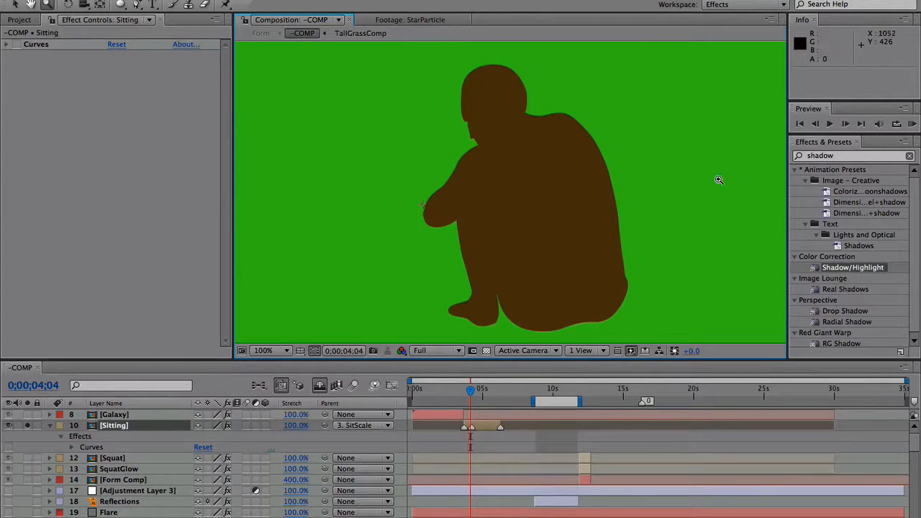
left_click(839, 269)
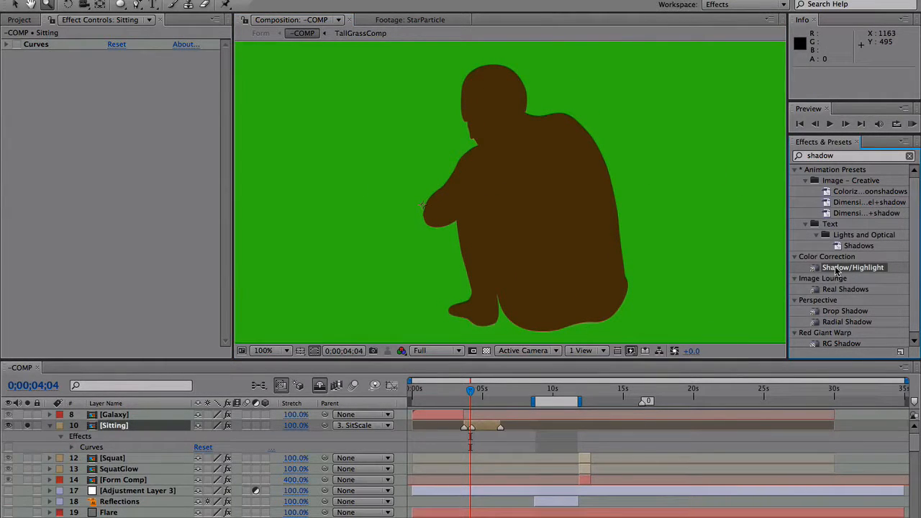
left_click_drag(837, 270, 746, 285)
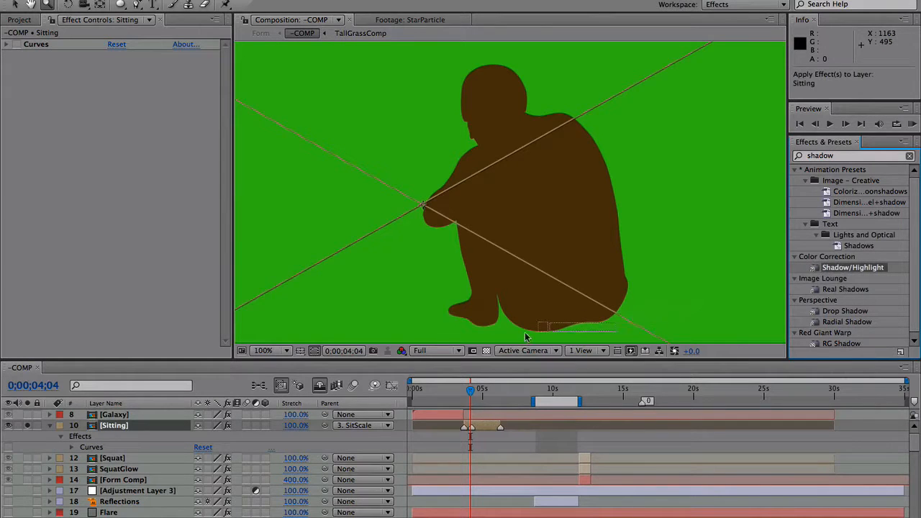
left_click_drag(524, 336, 113, 427)
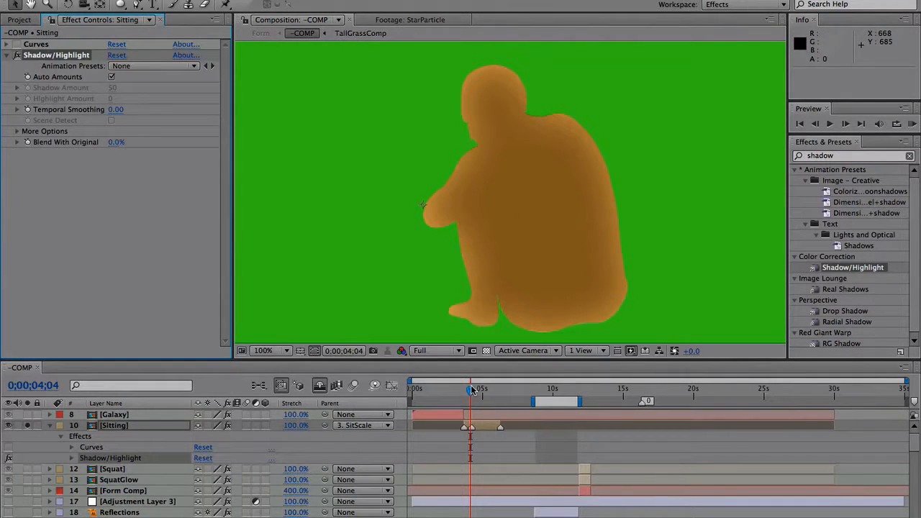
Go to 0;00;04;11, move Curves below Shadow/Highlight on the Sitting layer and enable it
mouse_move(471, 388)
left_mouse_down()
mouse_move(490, 387)
mouse_move(472, 389)
left_mouse_up()
left_click_drag(40, 45, 50, 157)
left_click(17, 142)
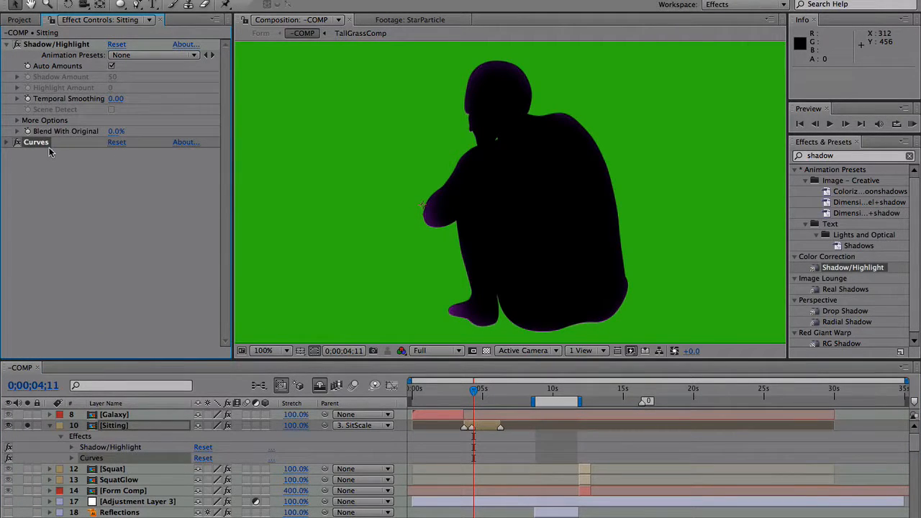
Inspect the Blue channel curve of the Curves effect and collapse the effect again
left_click(6, 143)
left_click(119, 164)
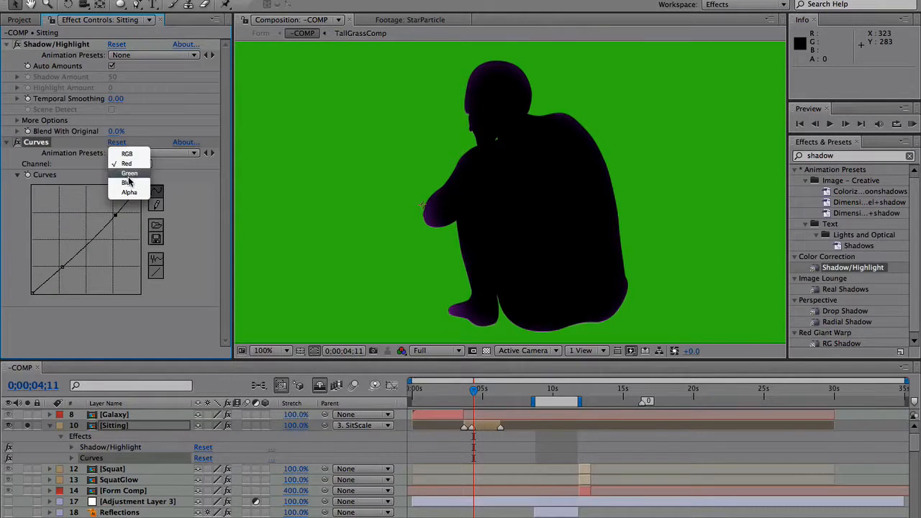
left_click(123, 186)
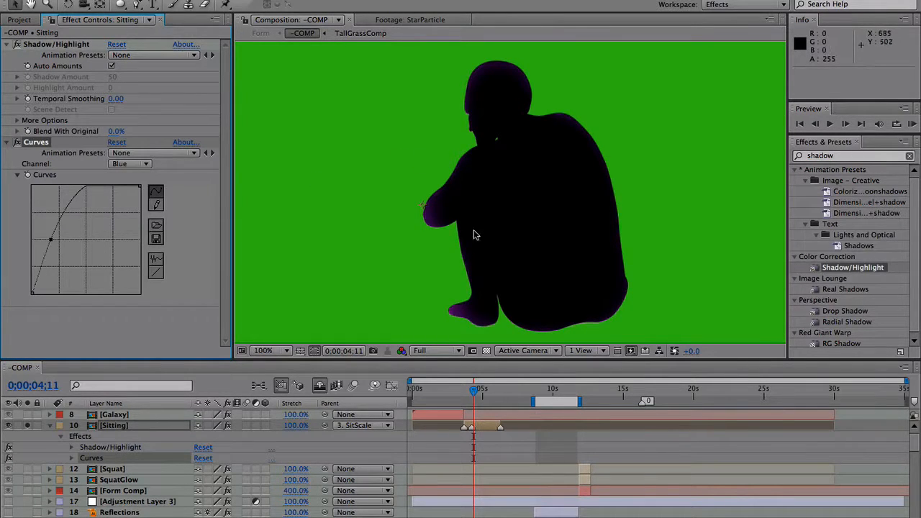
left_click(10, 143)
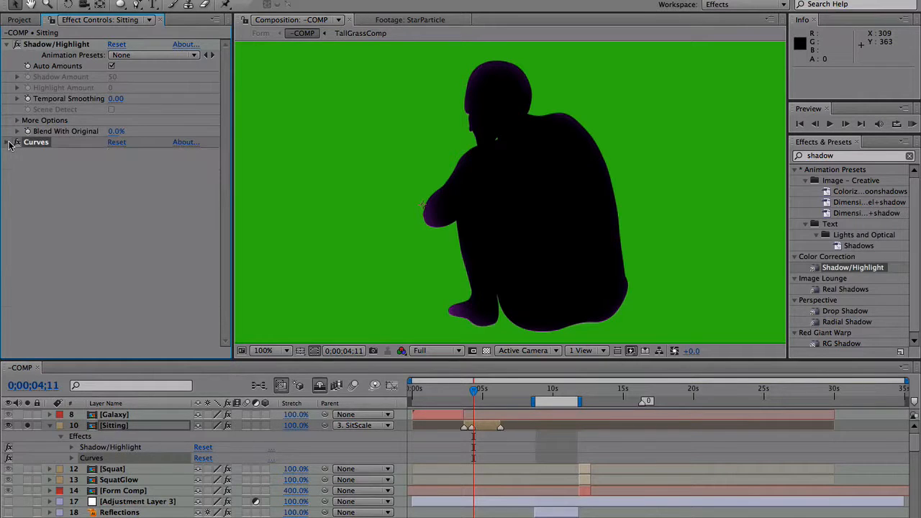
Turn off Auto Amounts in Shadow/Highlight and set Shadow Amount to 78
left_click(59, 44)
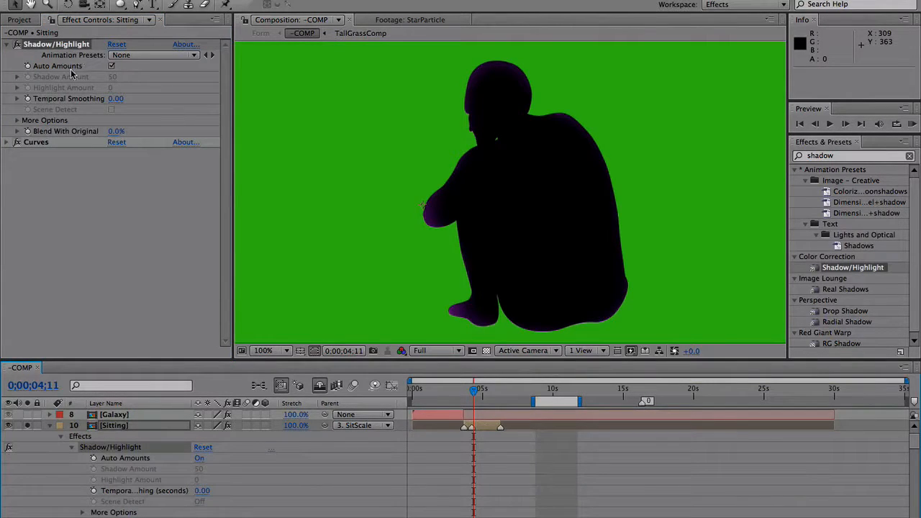
left_click(111, 66)
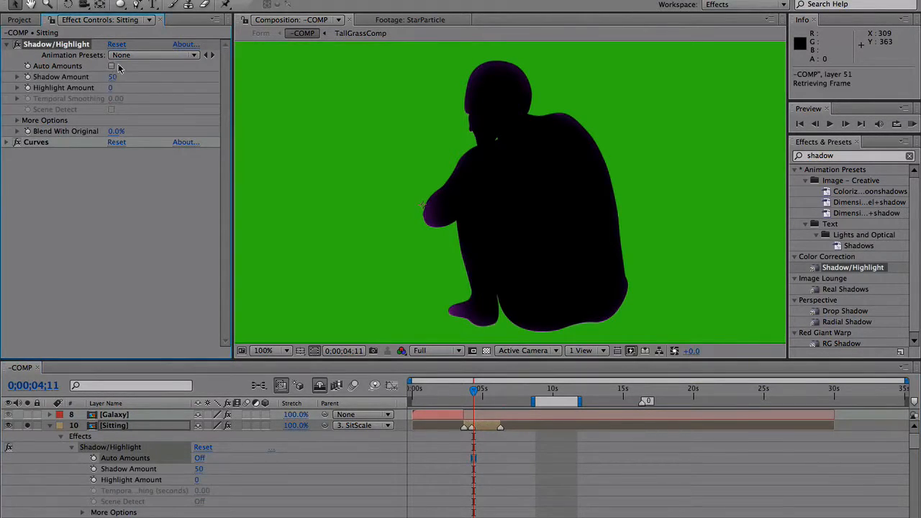
left_click(111, 66)
left_click(110, 66)
left_click_drag(112, 77, 132, 77)
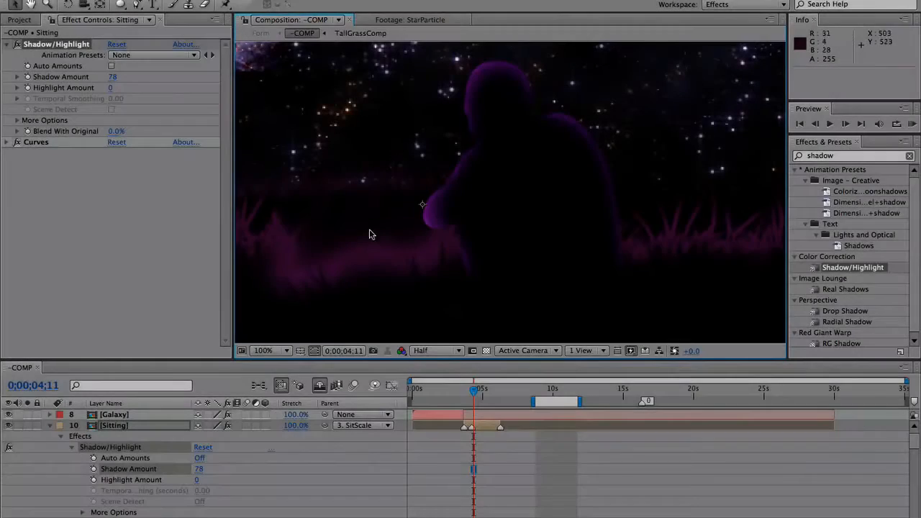
View the whole scene at 50%, collapse the Sitting layer and mark the Sitting and Galaxy layers as shy
left_click(447, 227, "alt")
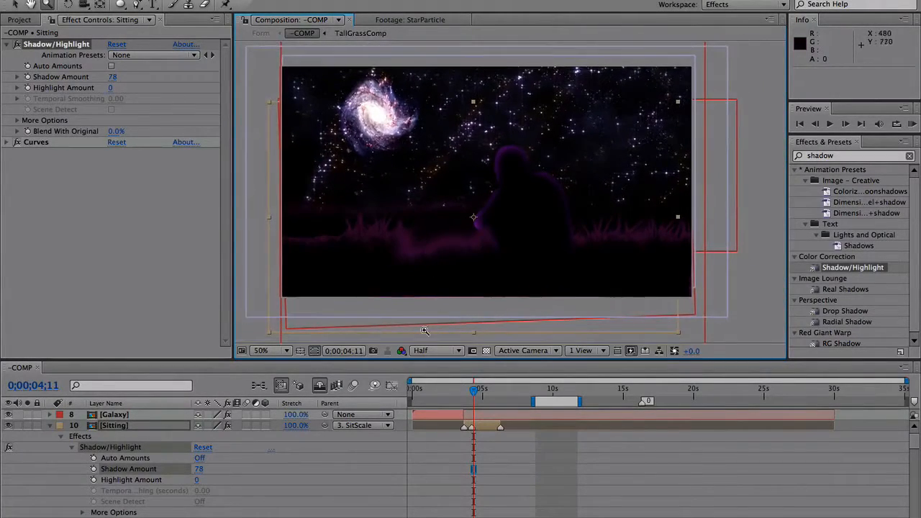
left_click(53, 426)
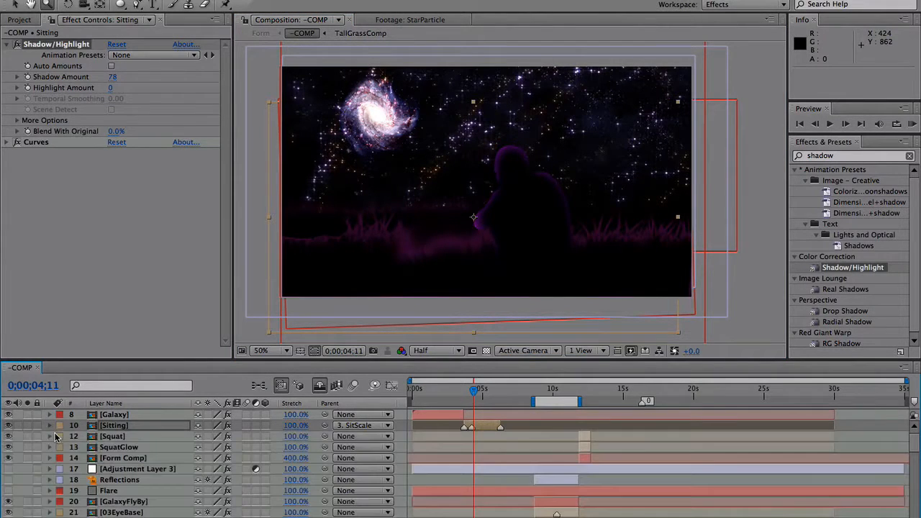
left_click(198, 425)
left_click(197, 415)
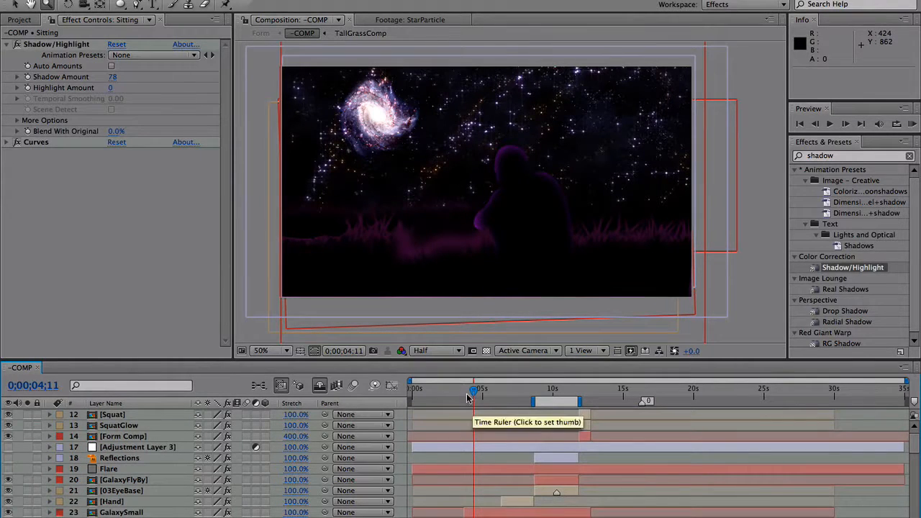
Scrub forward to the hand shot around 0;00;07;14 and examine the Shadow/Highlight and Curves effects on the Hand layer
left_click_drag(474, 388, 496, 390)
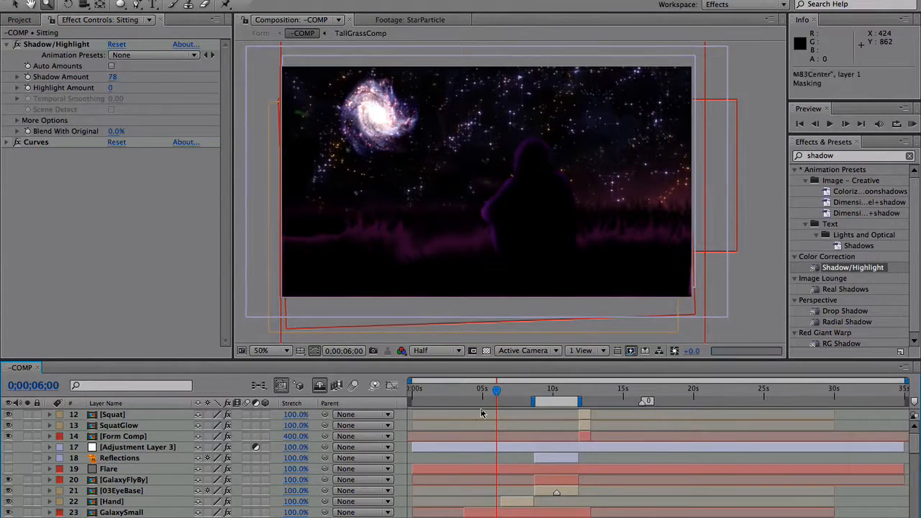
left_click_drag(496, 389, 515, 390)
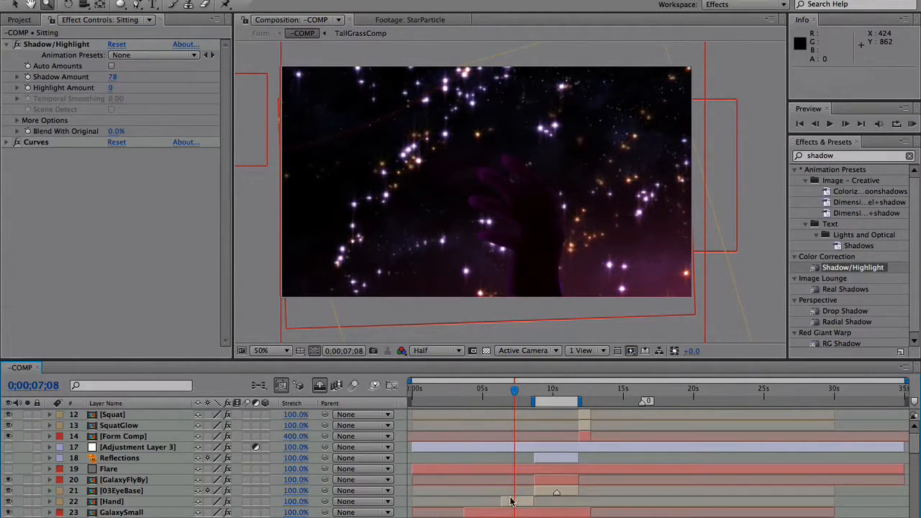
left_click(508, 502)
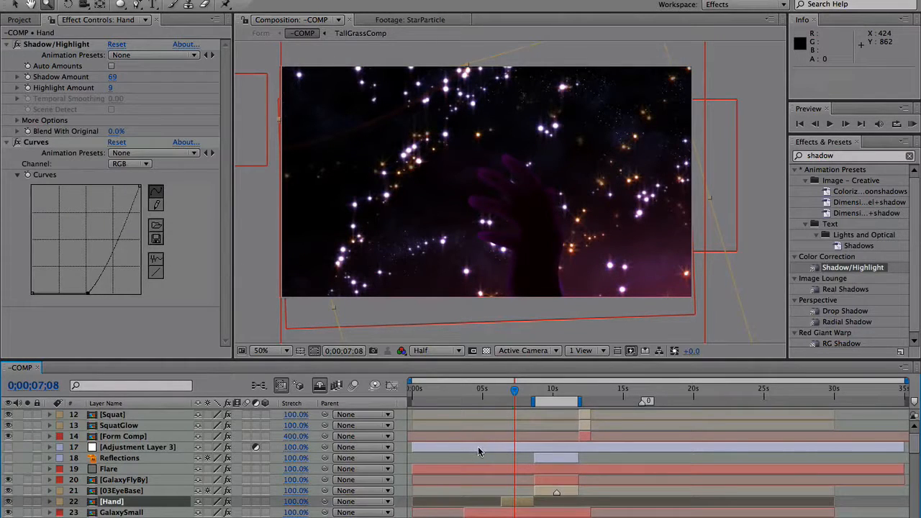
left_click_drag(515, 389, 518, 390)
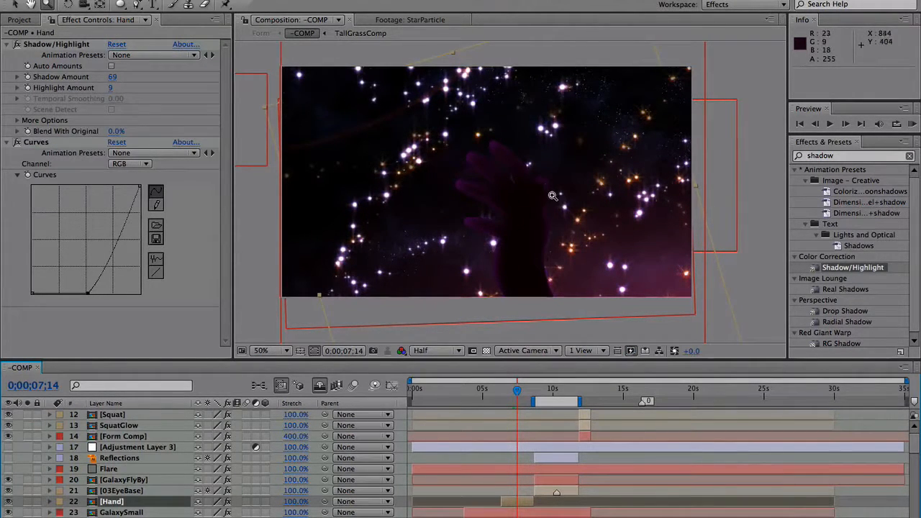
key("v")
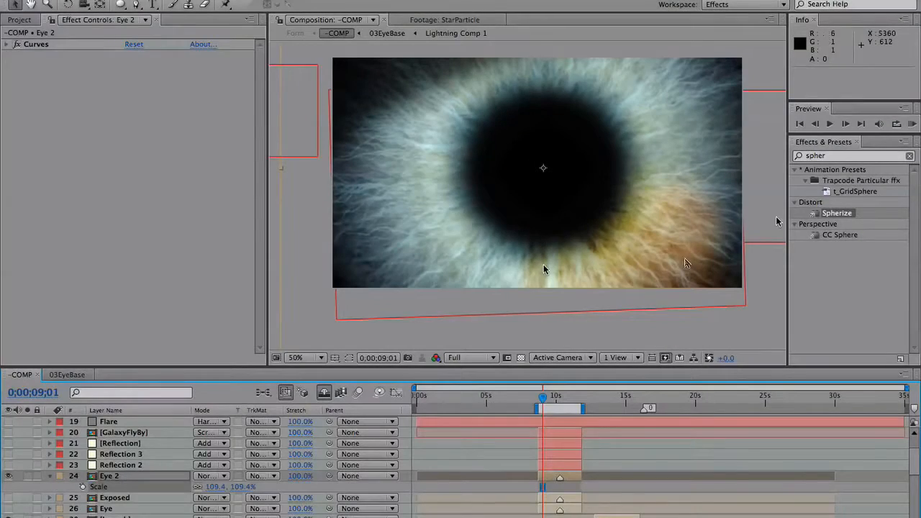
Search the effects for "bulge" and apply the Bulge effect to the Eye 2 layer
left_click(872, 156)
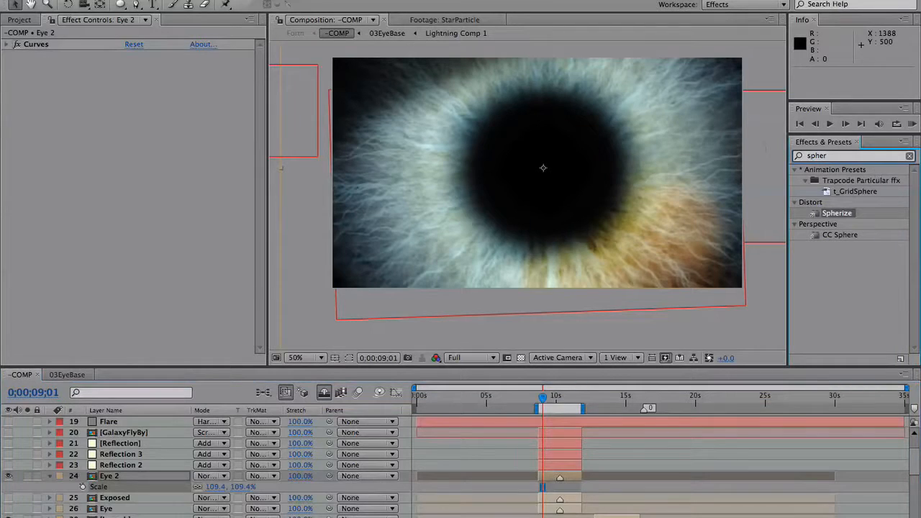
type("bulge")
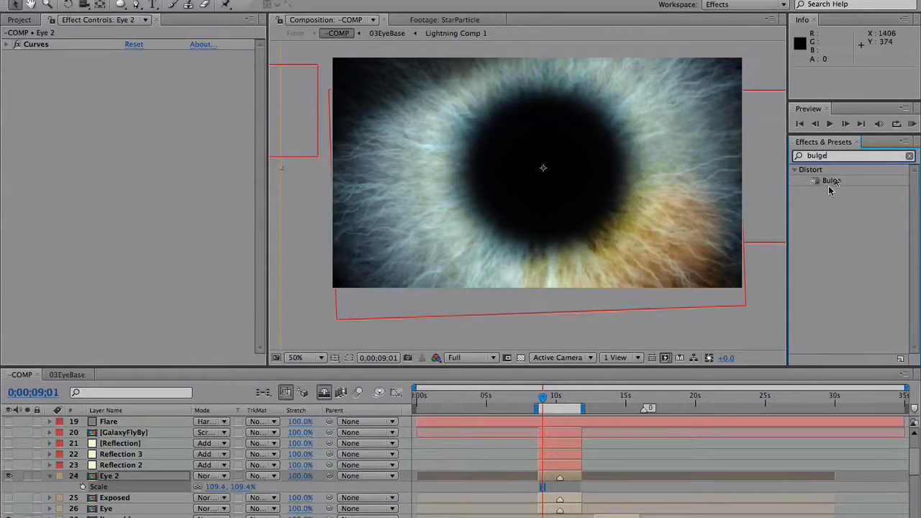
left_click_drag(829, 185, 103, 477)
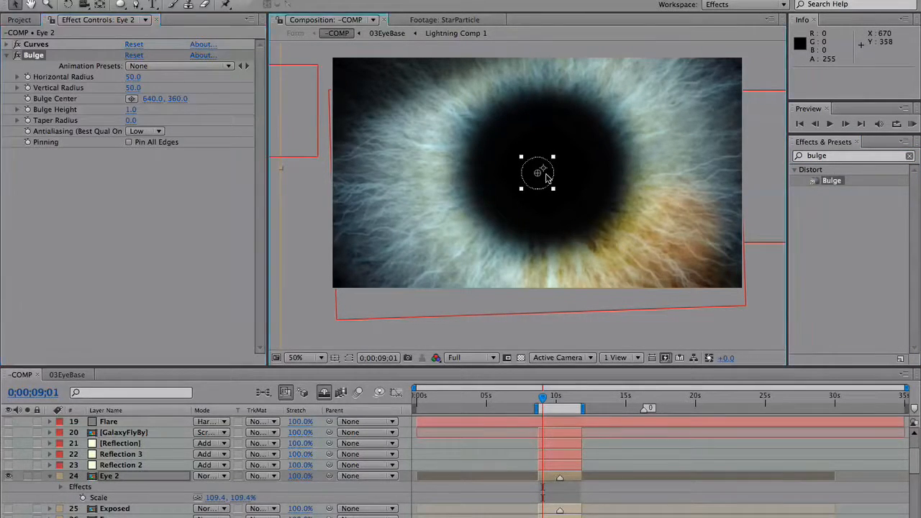
Enlarge the Bulge's horizontal and vertical radii to 810 and centre it on the pupil at about 662, 346
left_click_drag(547, 179, 664, 56)
key("comma")
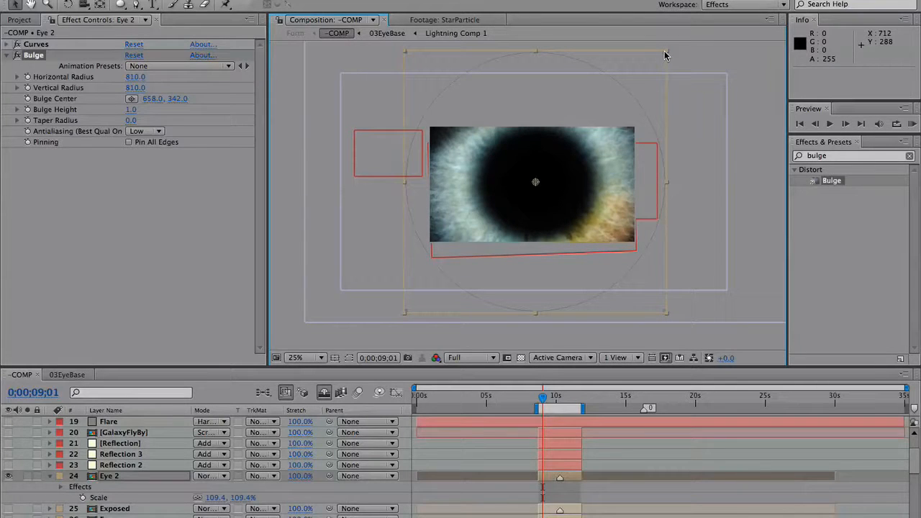
scroll(518, 195, "up", 2)
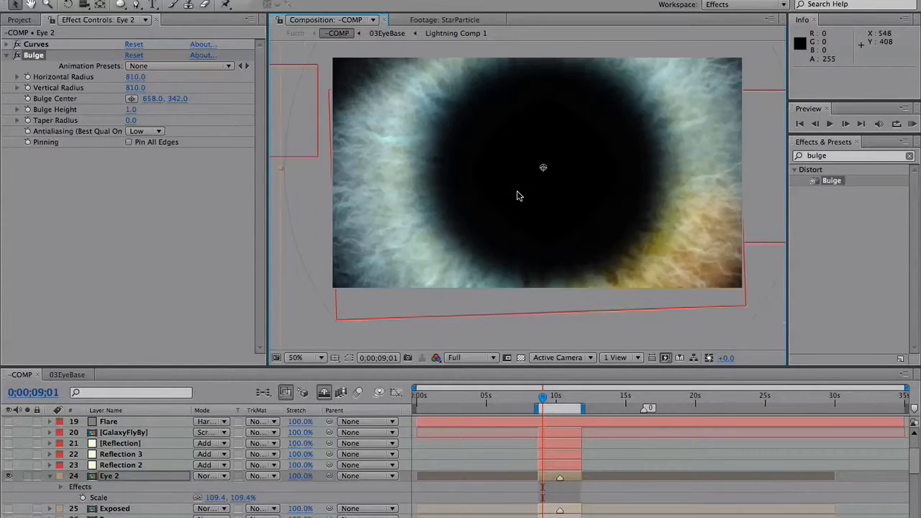
key("space")
mouse_move(568, 188)
left_mouse_down()
mouse_move(550, 206)
mouse_move(568, 187)
left_mouse_up()
key("comma")
key("space")
left_click_drag(775, 195, 752, 219)
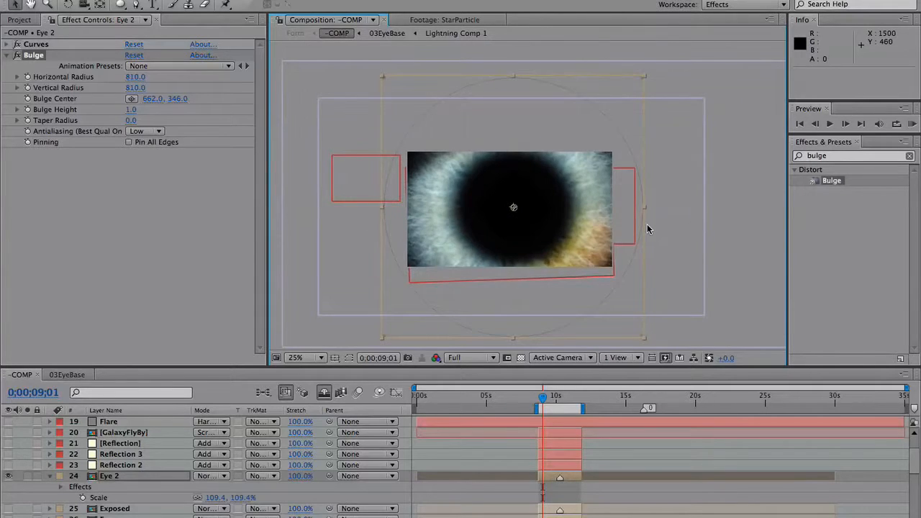
key("period")
key("space")
left_click_drag(763, 269, 767, 249)
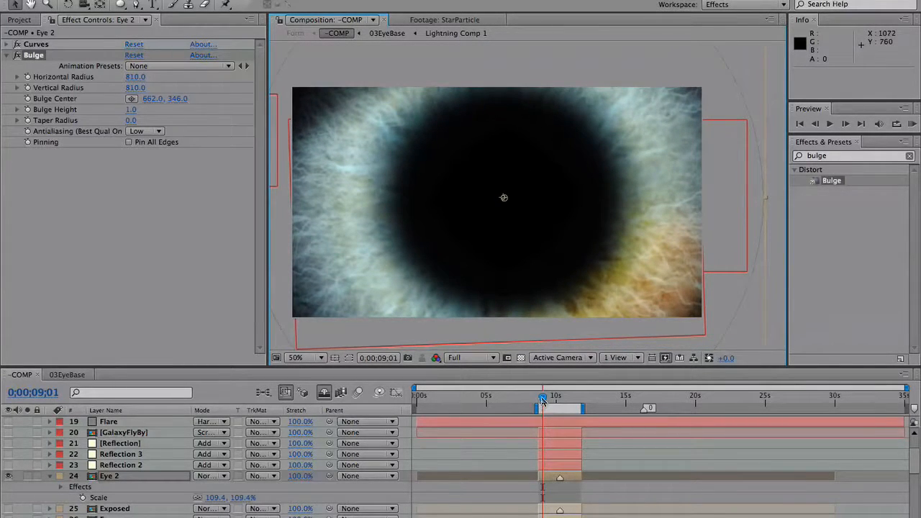
At 0;00;09;24, recentre the bulge to 666, 330 and link Bulge Center to Eye 2's Position with the expression transform.position
mouse_move(542, 397)
left_mouse_down()
mouse_move(557, 398)
mouse_move(553, 404)
left_mouse_up()
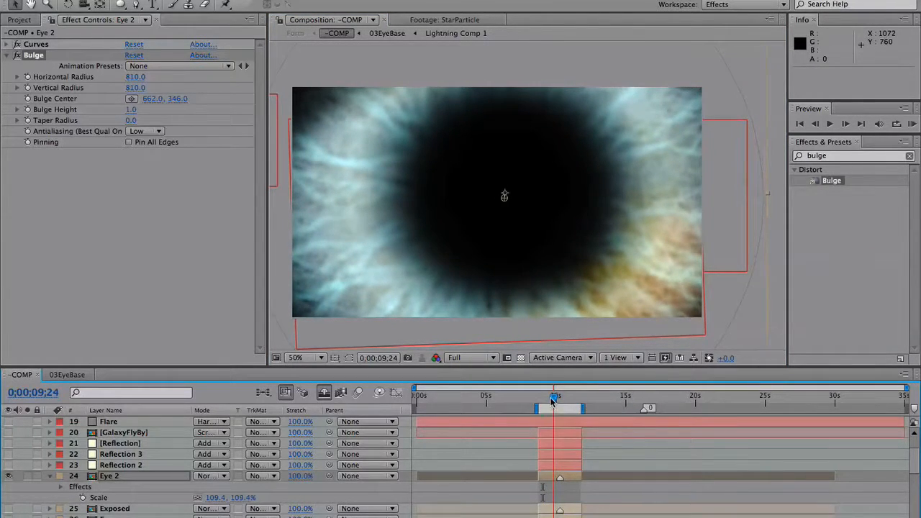
left_click_drag(504, 200, 505, 196)
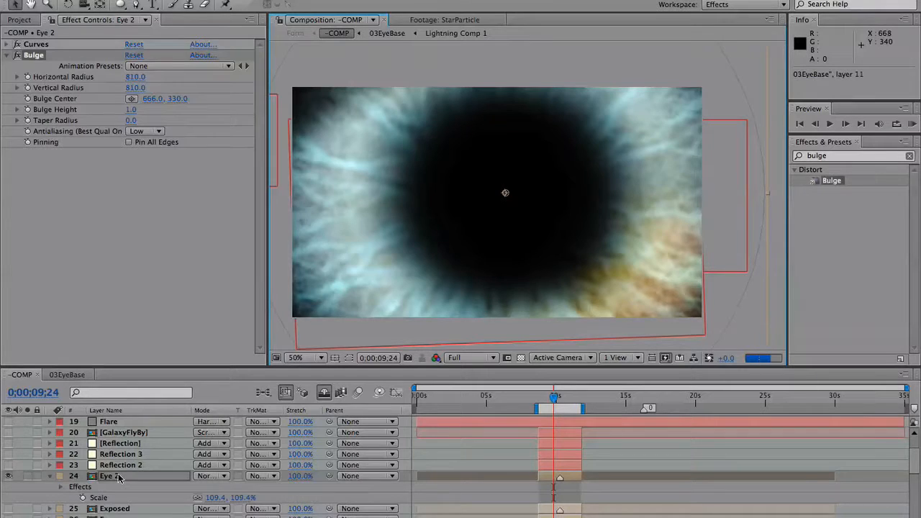
key("p")
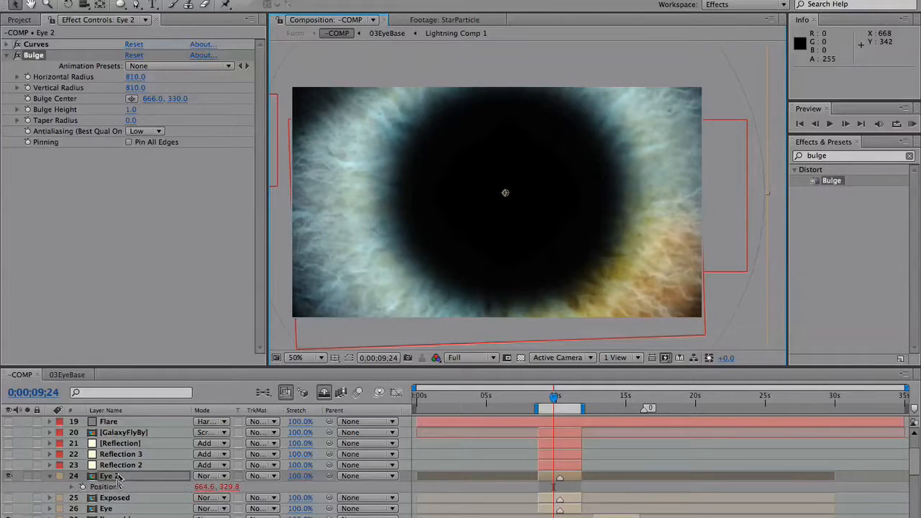
left_click(28, 99, "alt")
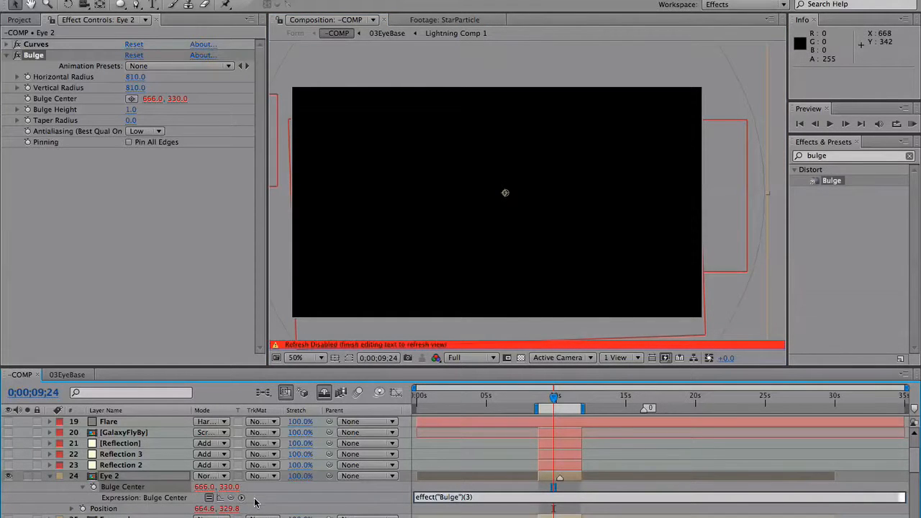
left_click_drag(230, 497, 159, 512)
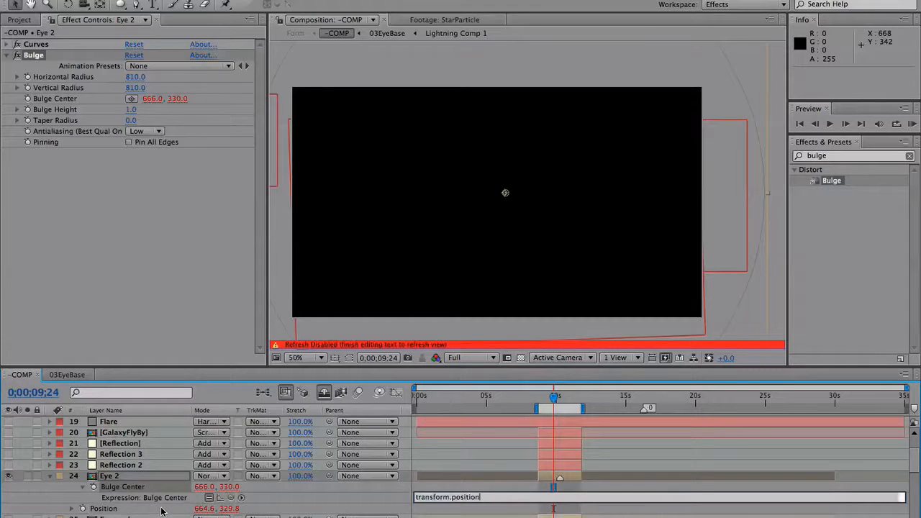
left_click(374, 499)
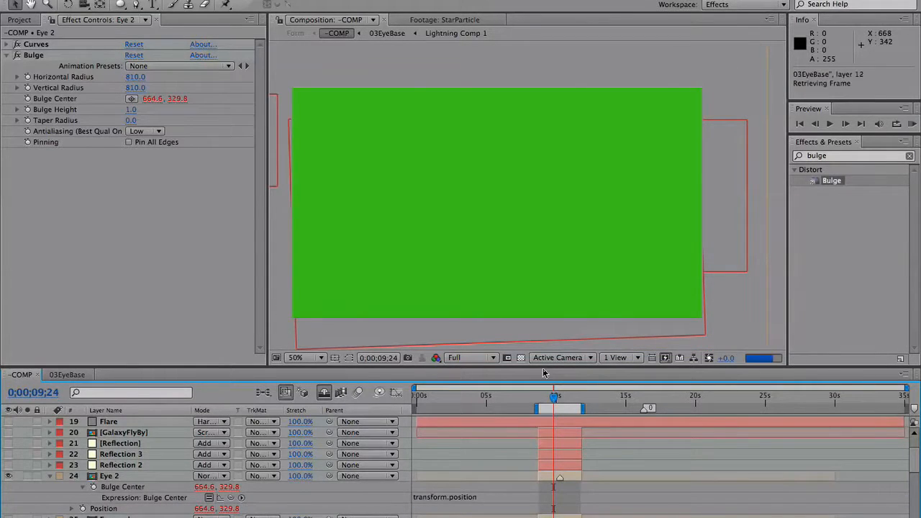
Scrub between 0;00;09;04 and 0;00;10;08 to check how the bulge follows the moving eye
left_click_drag(555, 397, 544, 396)
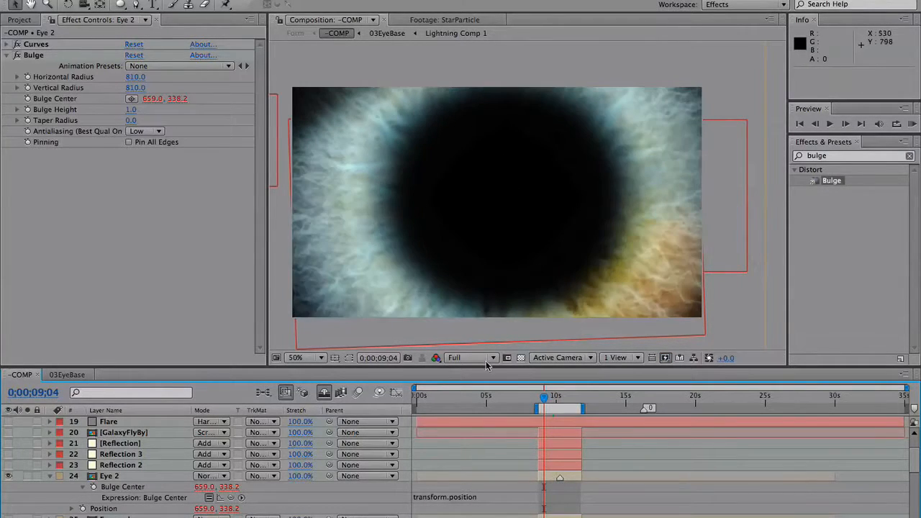
left_click_drag(542, 396, 555, 396)
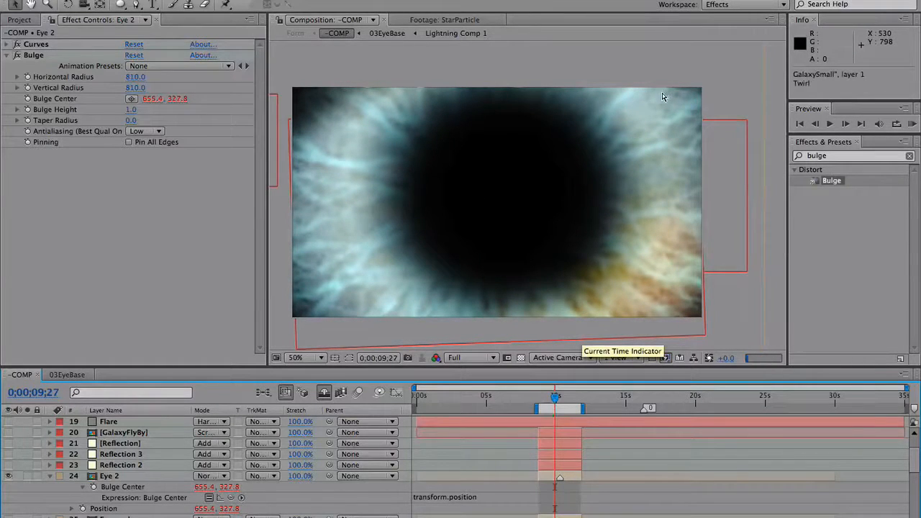
left_click_drag(555, 398, 560, 400)
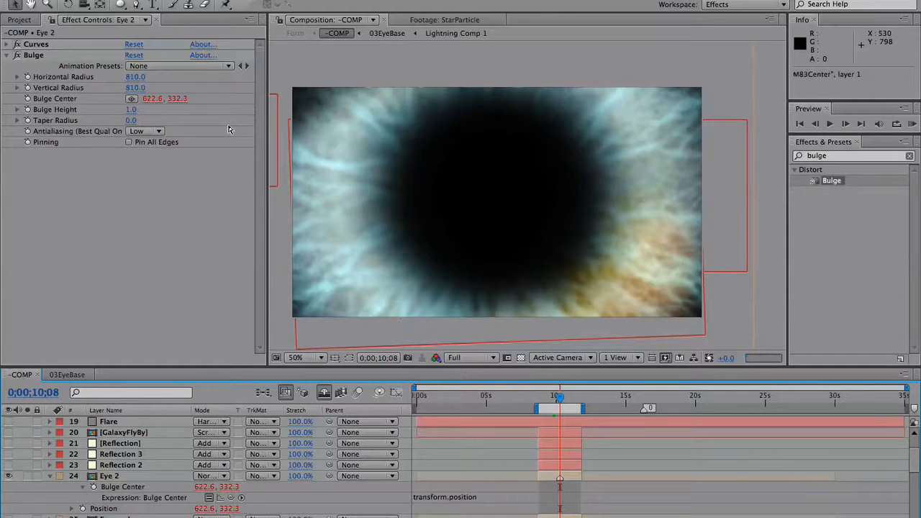
Try Bulge Height values of 0.0 and 0.1 on Eye 2 and undo the change
left_click_drag(131, 110, 65, 110)
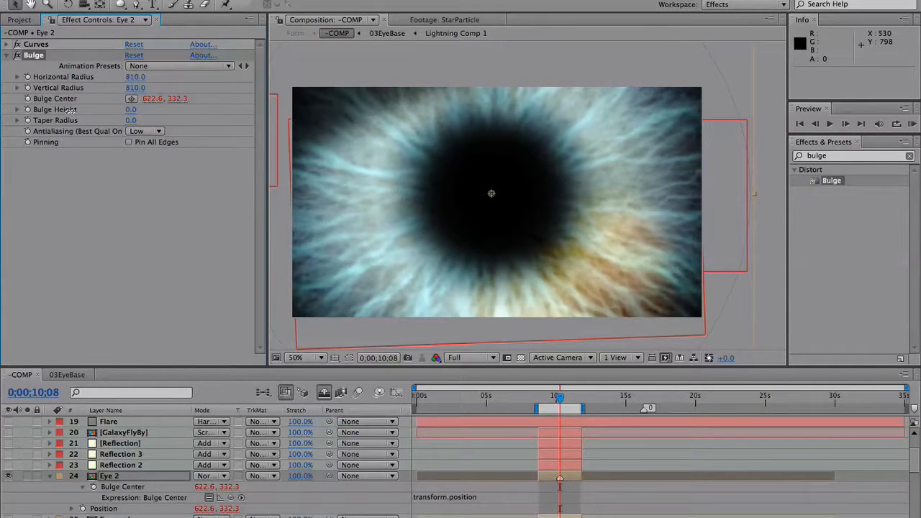
left_click_drag(71, 109, 78, 109)
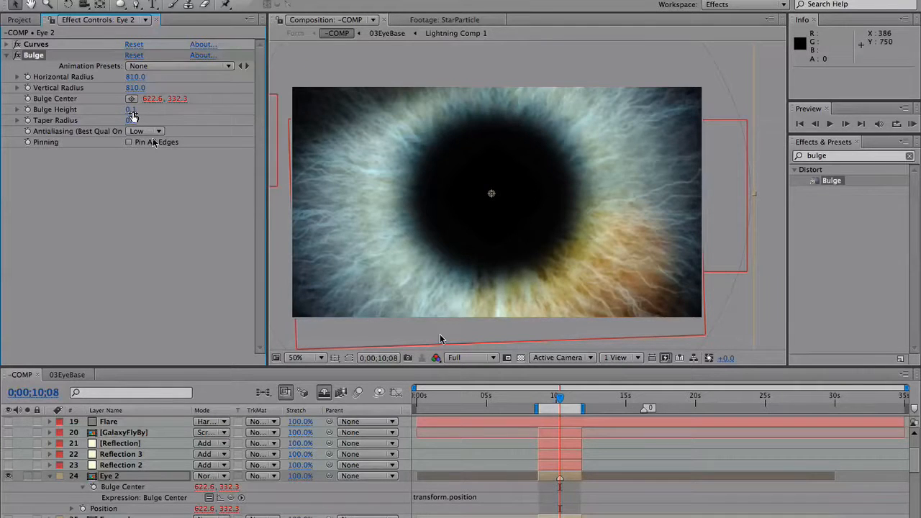
key("super+z")
Keyframe Eye 2's Bulge Height at 1.0 at 0;00;09;23 and at 0.1 at 0;00;10;07
left_click_drag(560, 398, 553, 400)
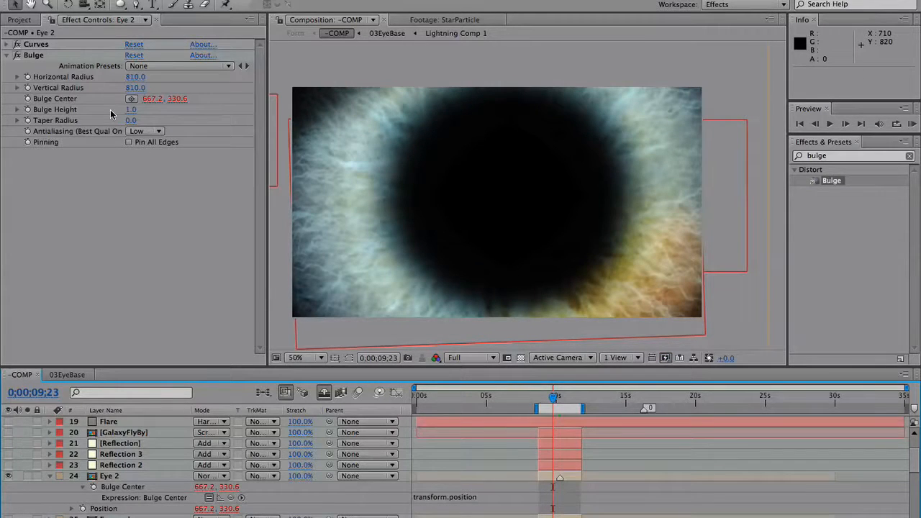
left_click(27, 109)
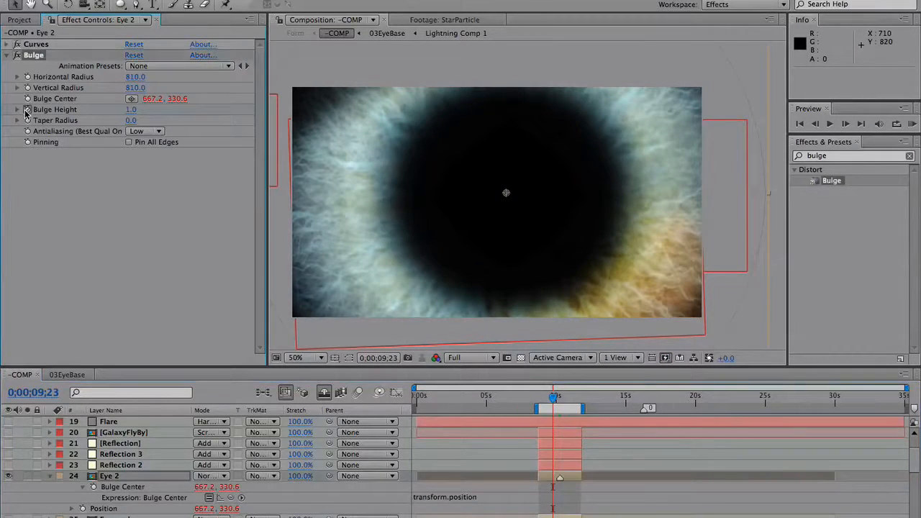
left_click(559, 397)
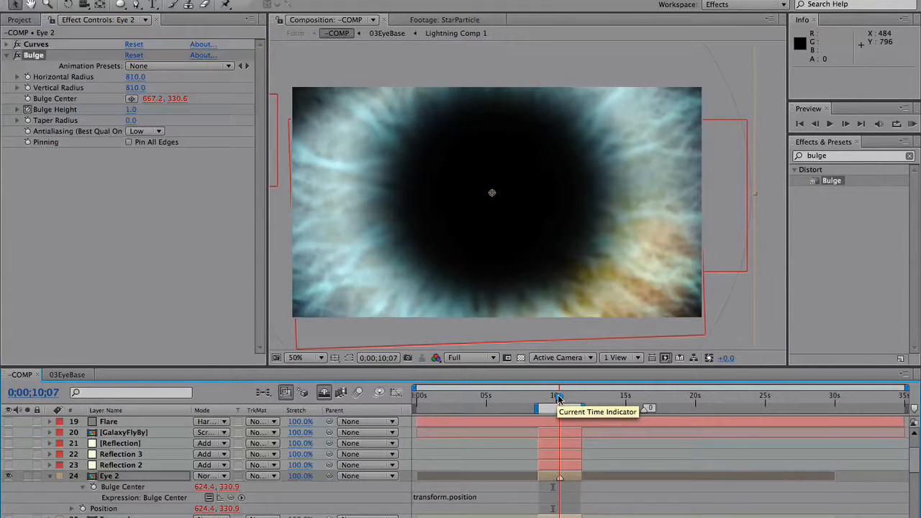
left_click_drag(133, 110, 81, 109)
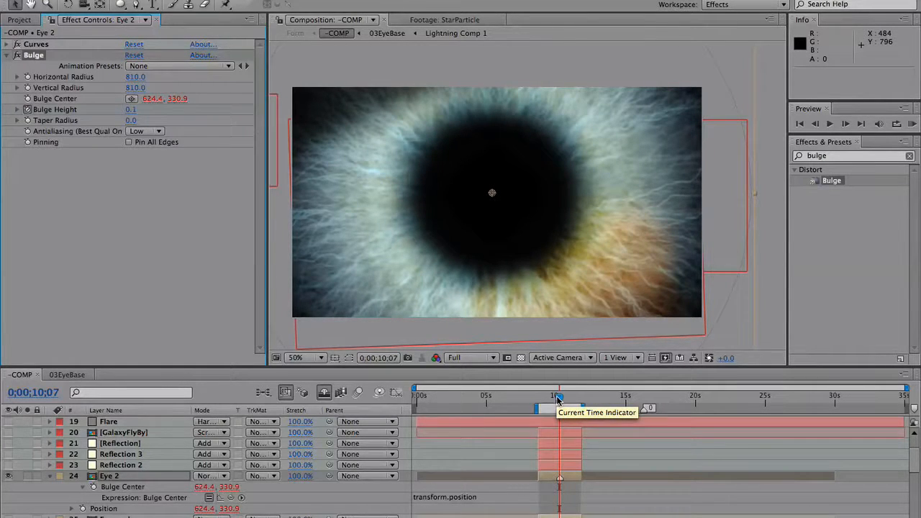
Add a Bulge Height keyframe of 0.5 at 0;00;10;14
left_click(558, 397)
left_click_drag(560, 398, 563, 398)
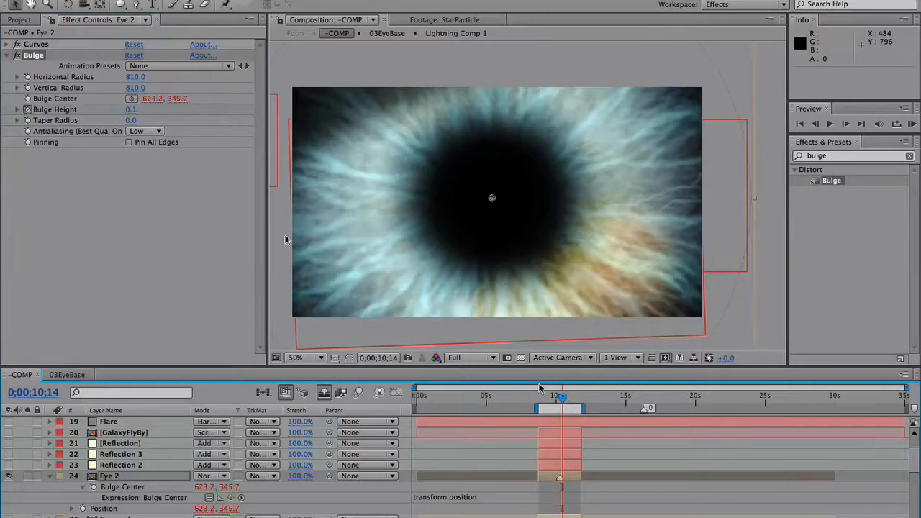
left_click(131, 109)
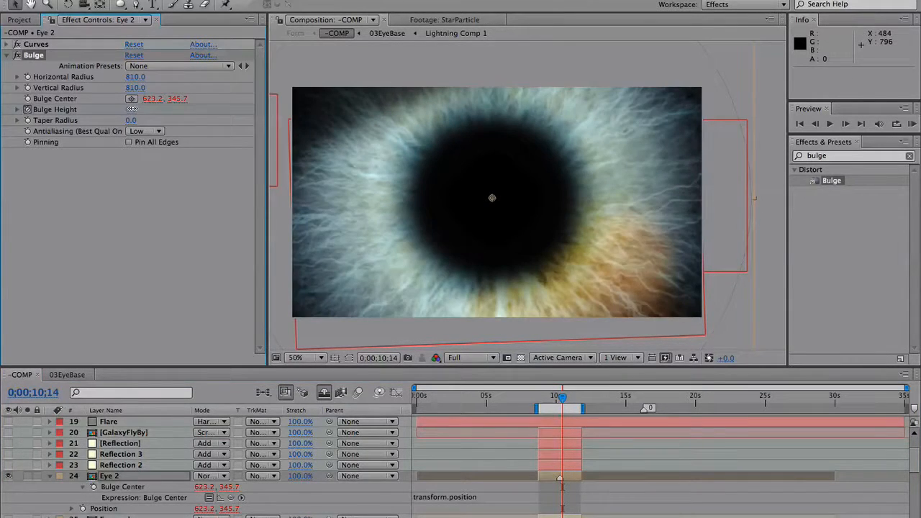
left_click_drag(132, 109, 152, 107)
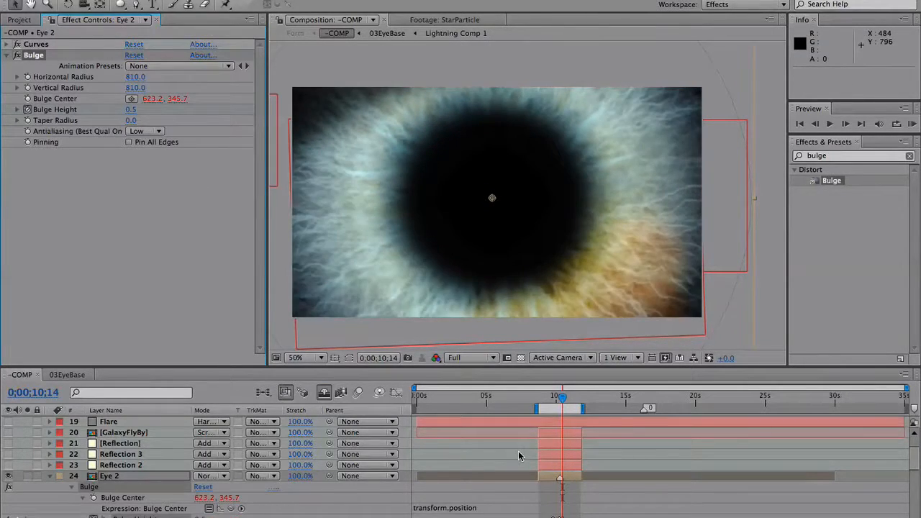
Reveal Eye 2's animated properties and apply Easy Ease to all the Bulge Height keyframes
key("u")
left_click(545, 476)
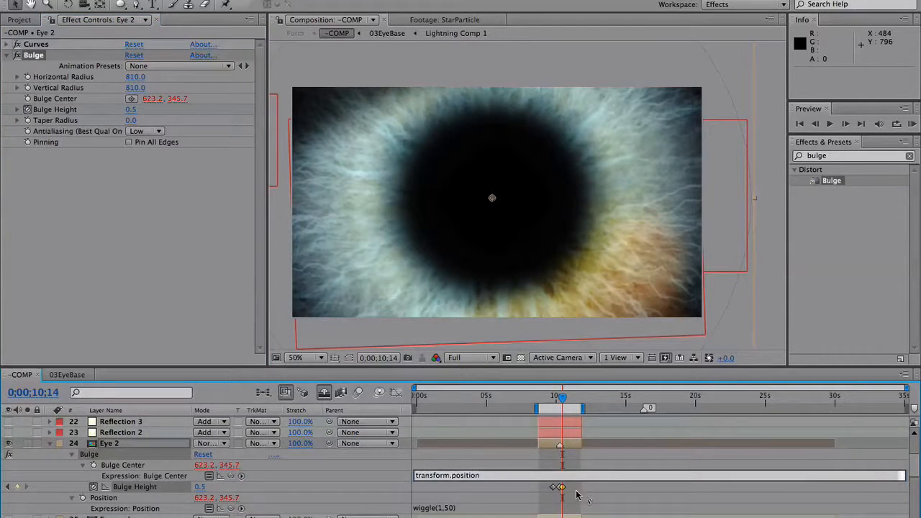
left_click_drag(571, 488, 551, 486)
left_click(555, 488)
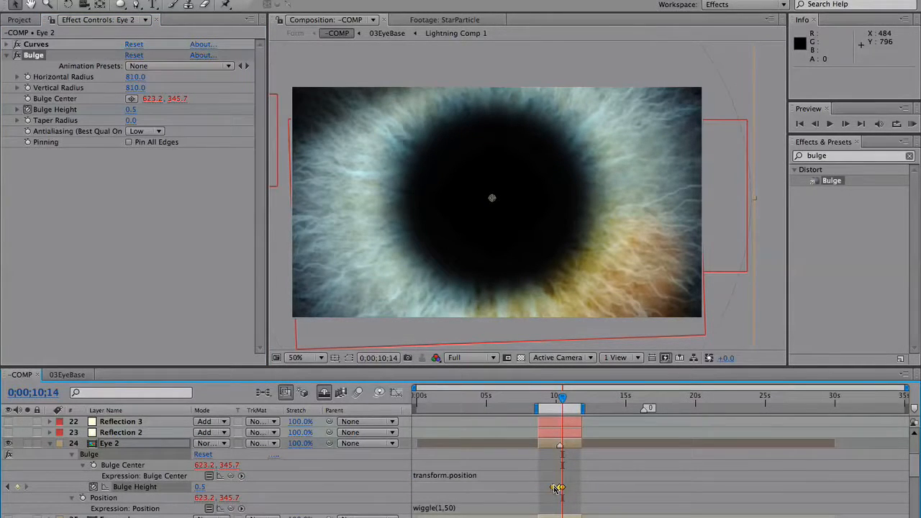
right_click(555, 489)
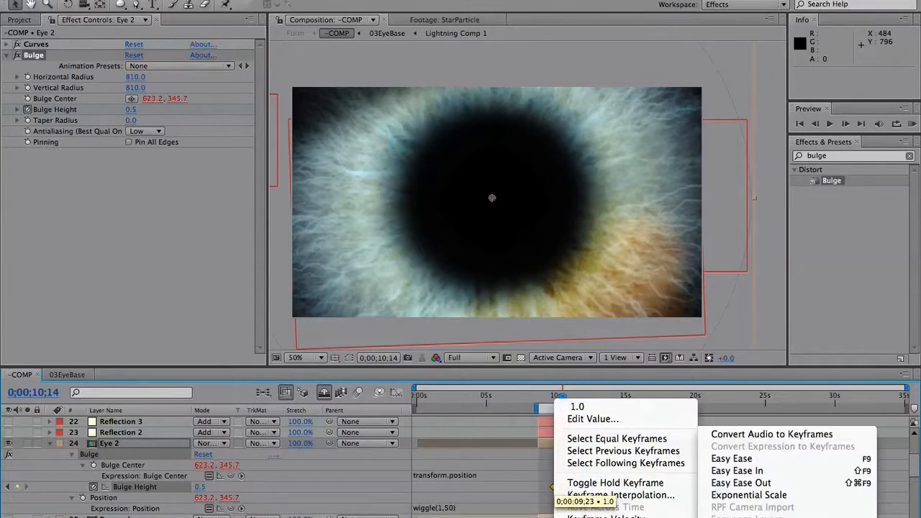
left_click(736, 470)
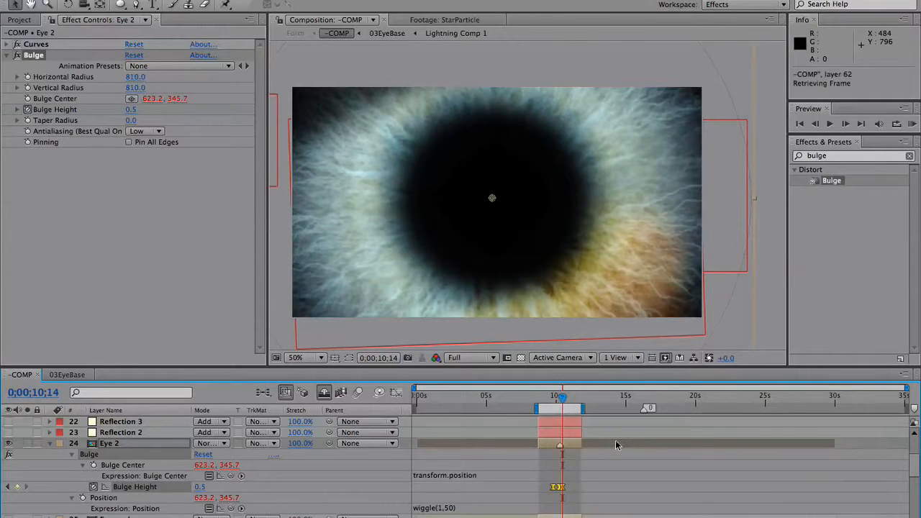
Move the first Bulge Height keyframe to 0;00;09;27
left_click(581, 476)
left_click(551, 492)
left_click(553, 488)
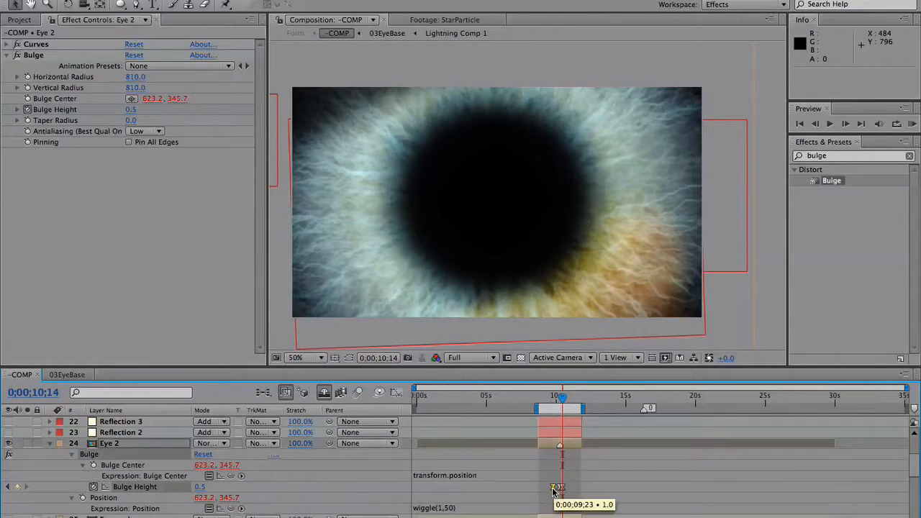
left_click(554, 491)
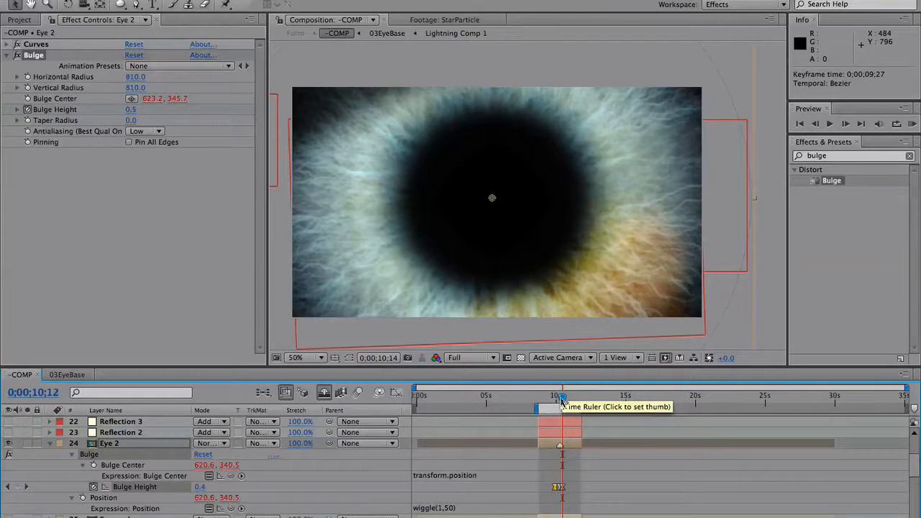
Set the composition's preview resolution to Half and run a RAM preview of the bulging eye
left_click(555, 400)
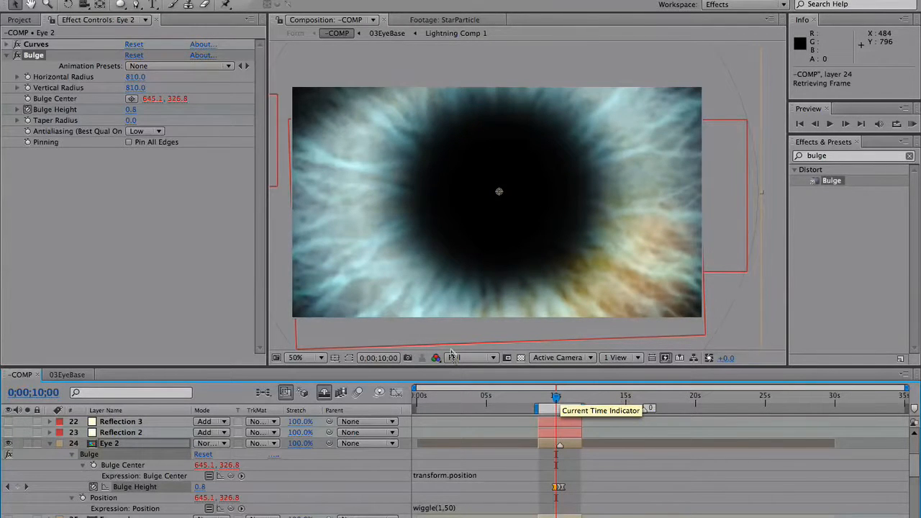
left_click(453, 357)
left_click(462, 399)
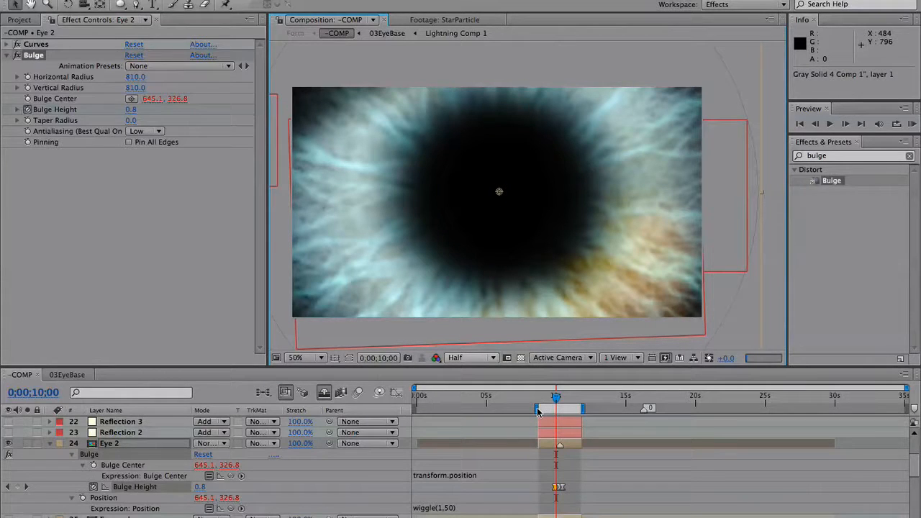
left_click(912, 123)
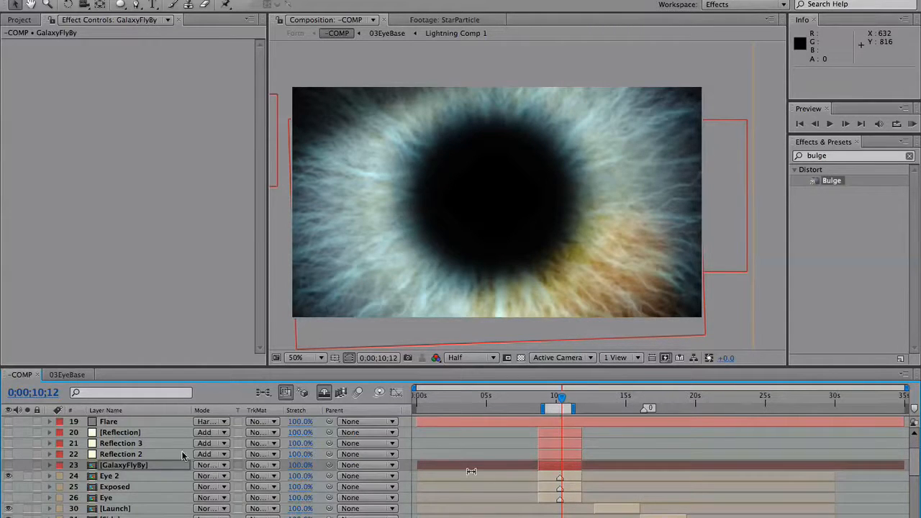
Turn on the visibility of the GalaxyFlyBy layer above Eye 2
left_click(8, 465)
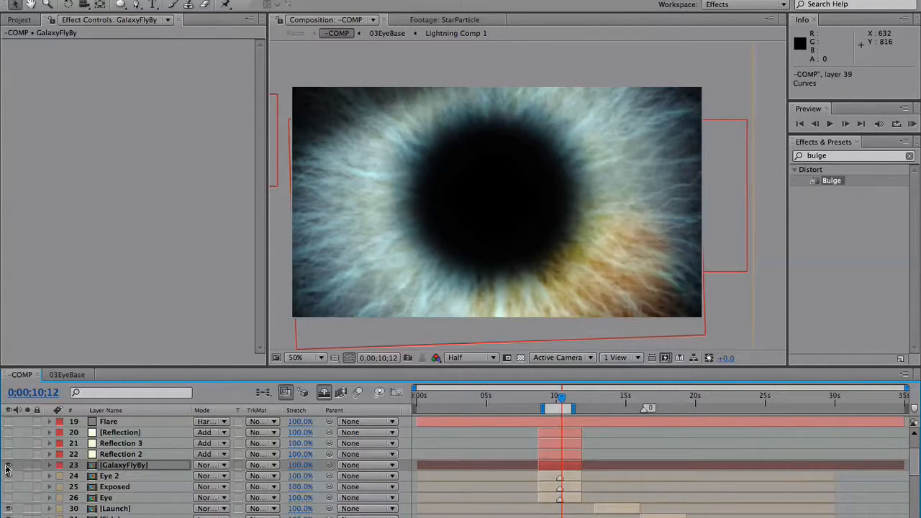
Add an elliptical mask to the GalaxyFlyBy layer and pull its four points inward to frame the galaxy around the pupil
left_click(8, 465)
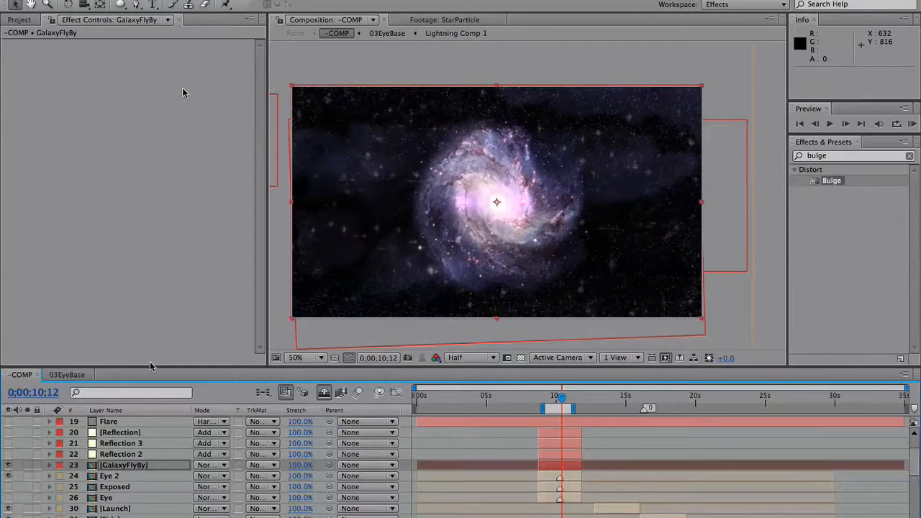
double_click(120, 3)
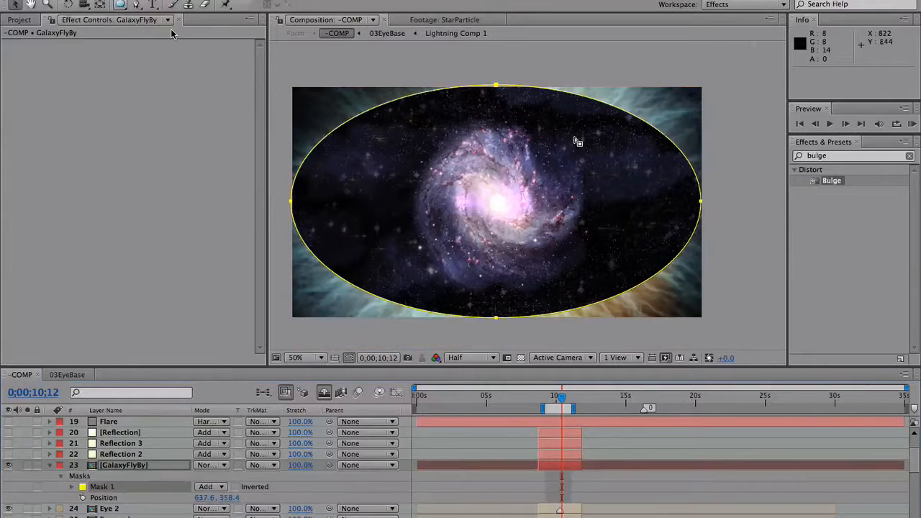
left_click(700, 204)
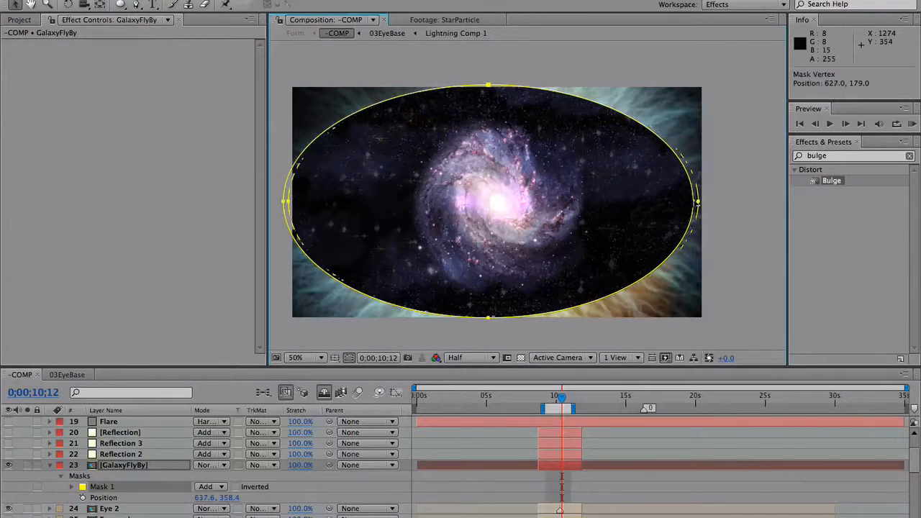
left_click_drag(699, 204, 623, 202)
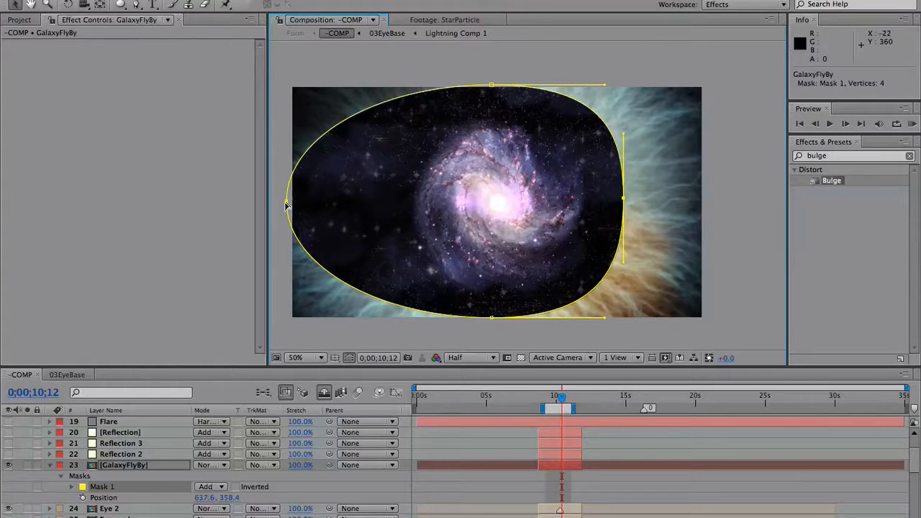
left_click_drag(286, 203, 362, 207)
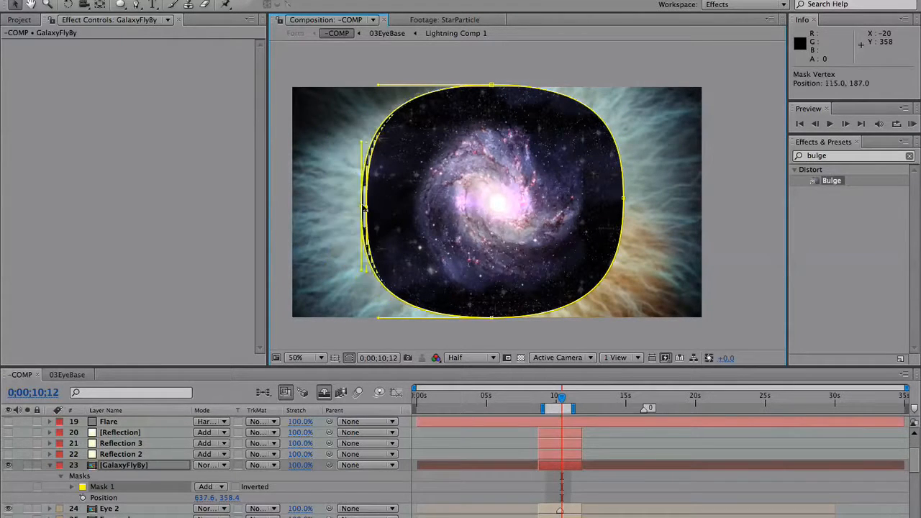
left_click_drag(490, 84, 489, 98)
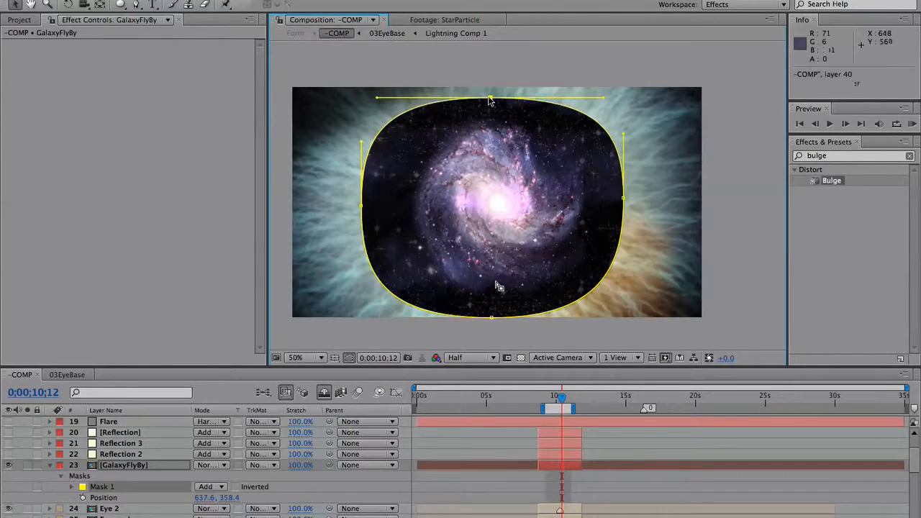
left_click(492, 318)
left_click_drag(492, 318, 495, 311)
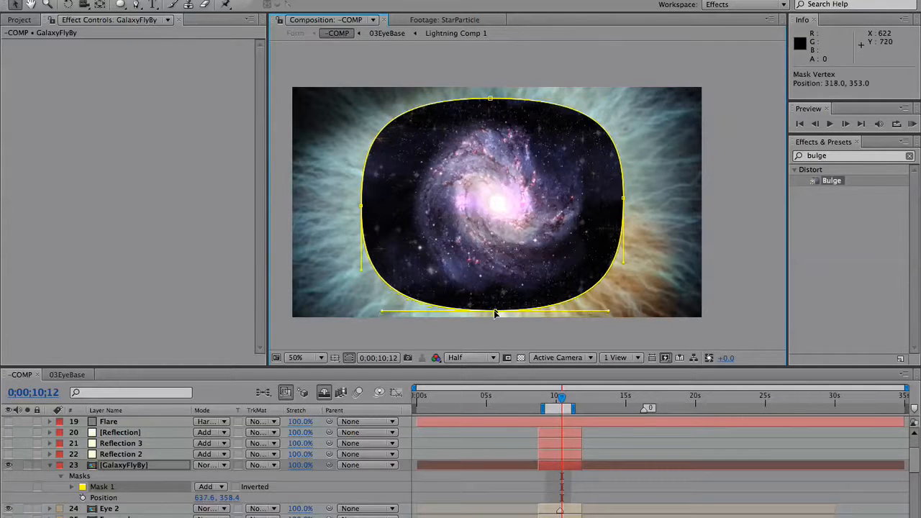
Reveal the GalaxyFlyBy mask properties and set Mask Feather to 159 pixels
key("m")
key("m")
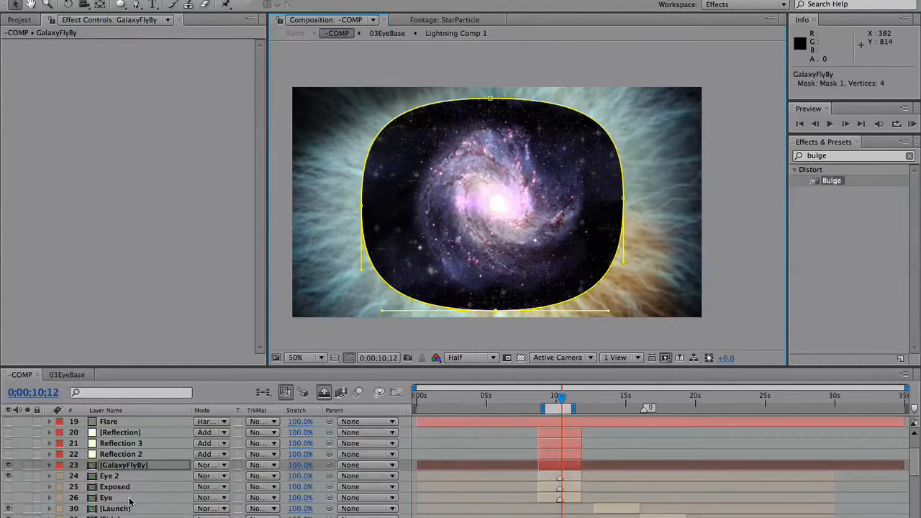
left_click_drag(228, 502, 274, 495)
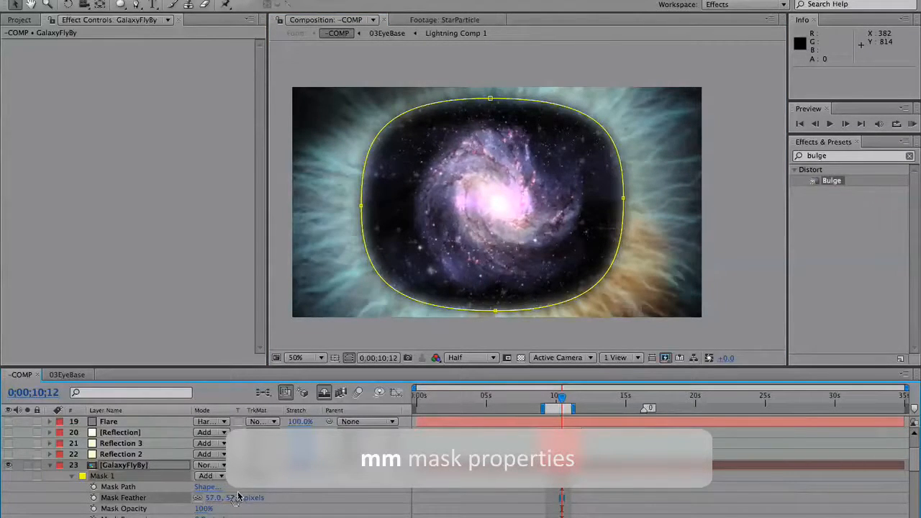
left_click_drag(237, 497, 302, 496)
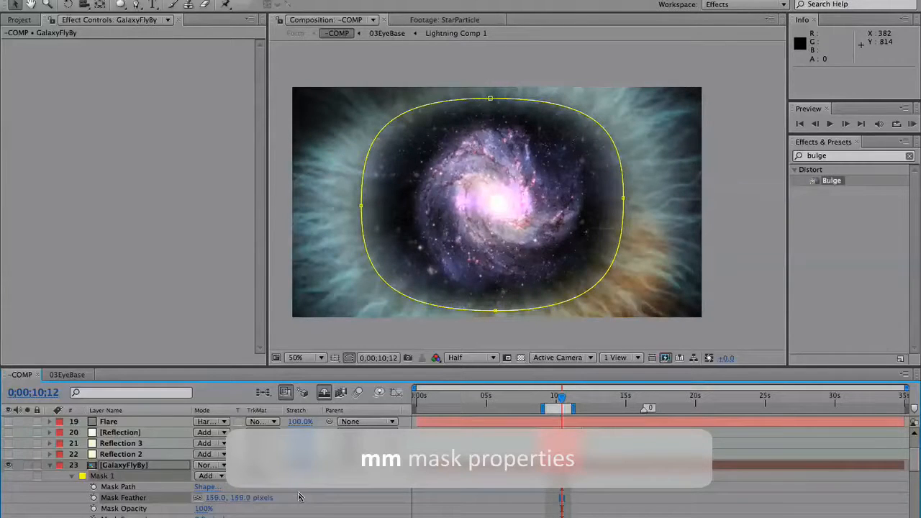
Try the Hard Light and Screen blending modes on GalaxyFlyBy, and settle on Lighten
left_click(207, 464)
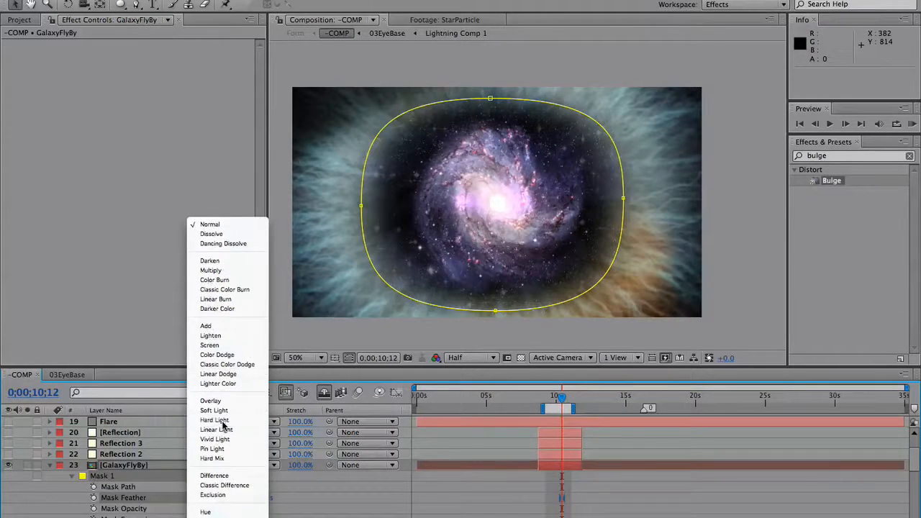
left_click(223, 426)
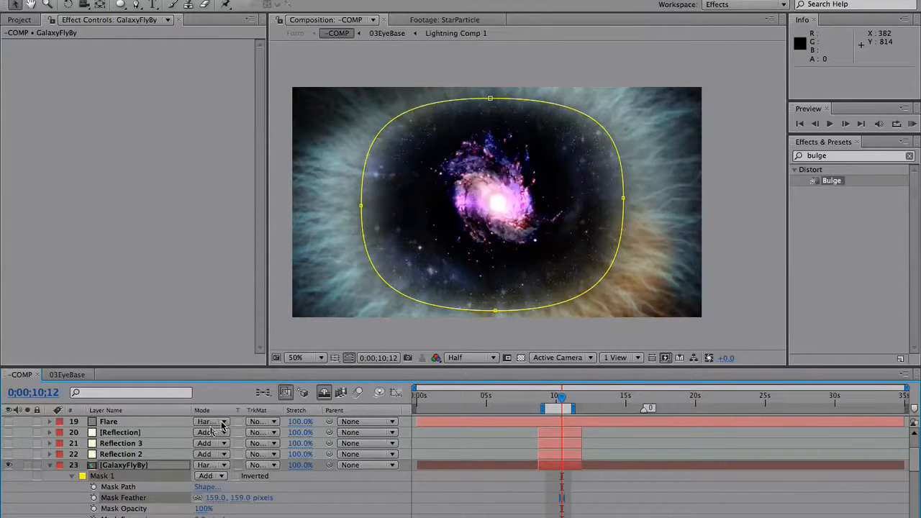
left_click(208, 465)
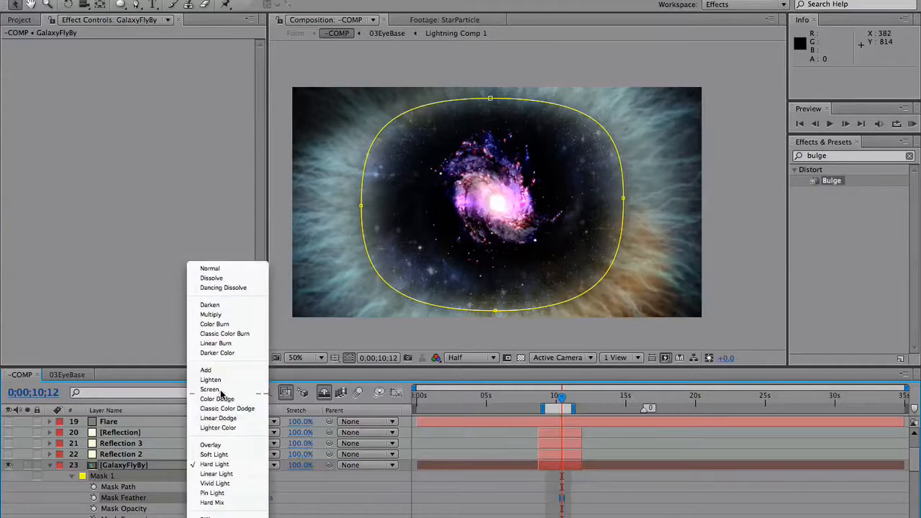
left_click(220, 390)
left_click(209, 465)
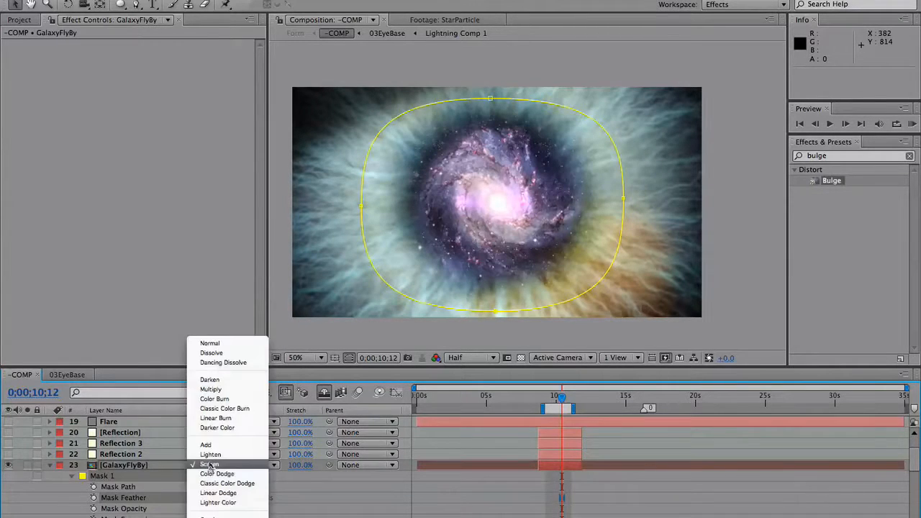
left_click(210, 454)
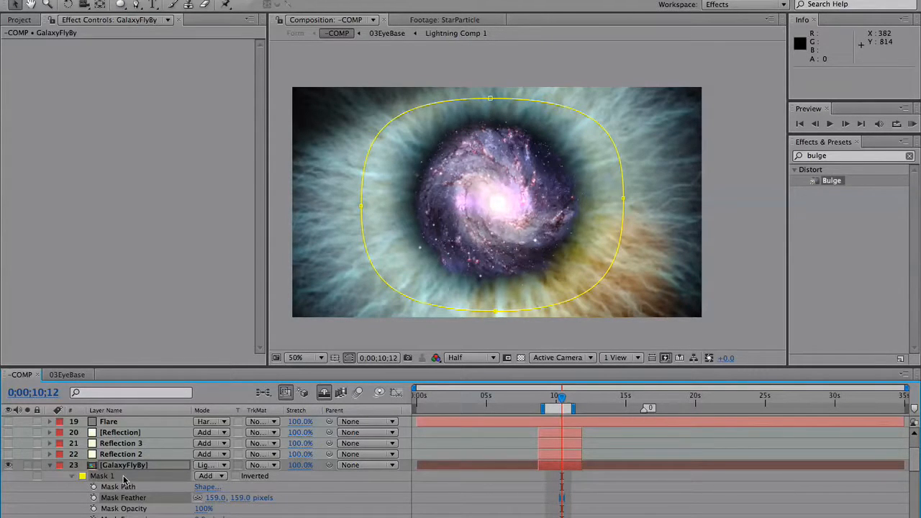
Collapse Mask 1, reveal GalaxyFlyBy's Opacity and set it to 63%
left_click(71, 477)
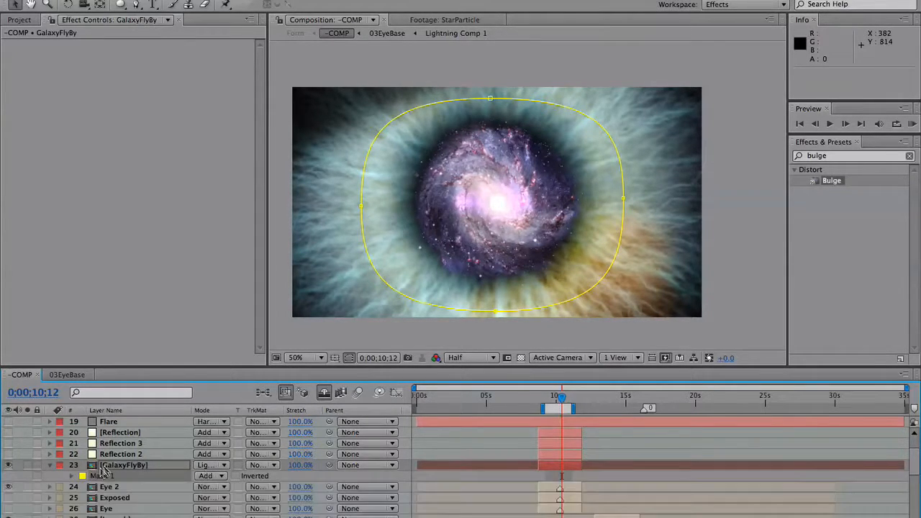
key("t")
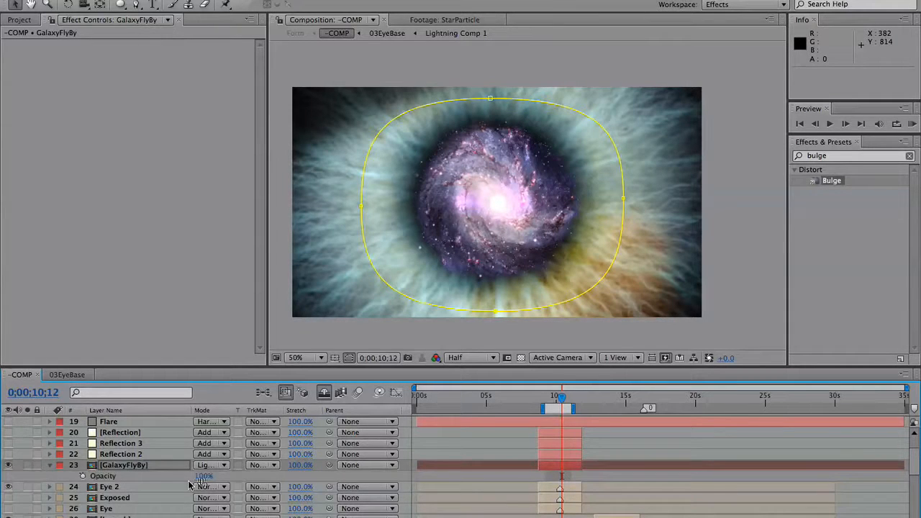
left_click_drag(202, 476, 162, 476)
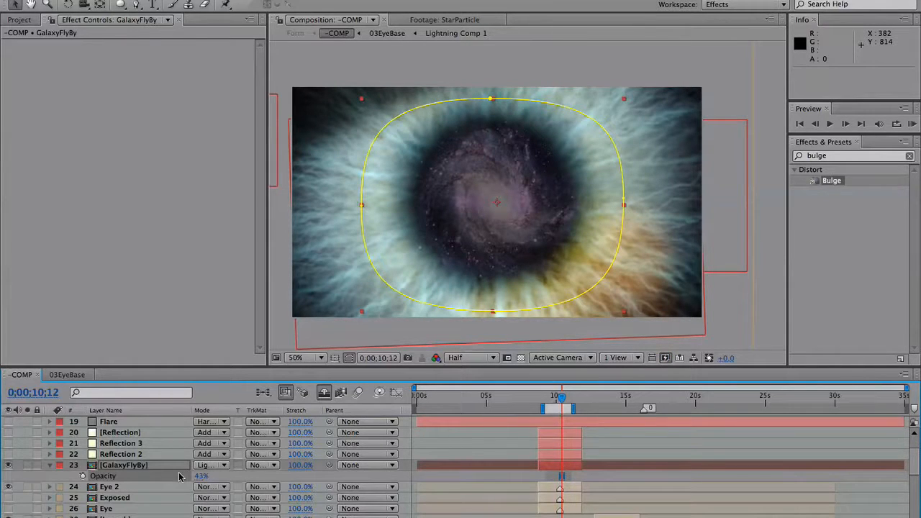
left_click(180, 473)
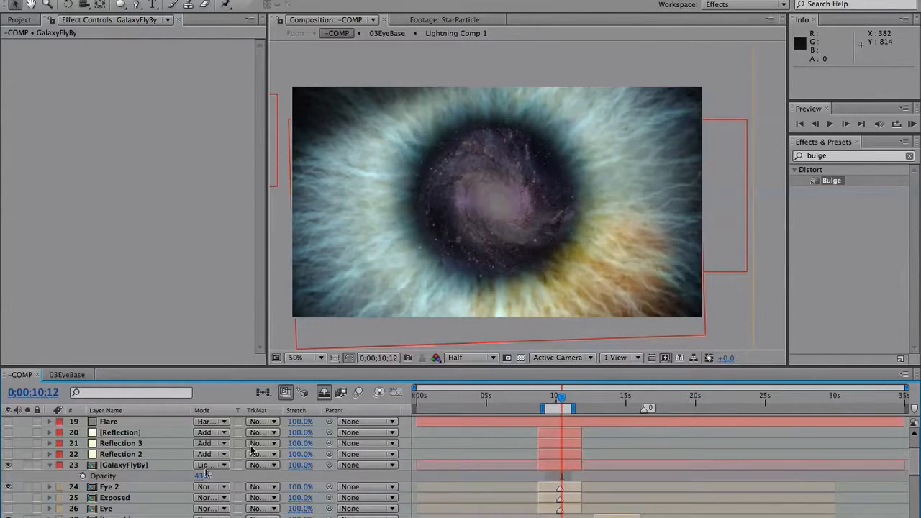
left_click_drag(202, 476, 216, 476)
Search the effects for "spherize" and apply Spherize to the GalaxyFlyBy layer
left_click(854, 157)
type("sph")
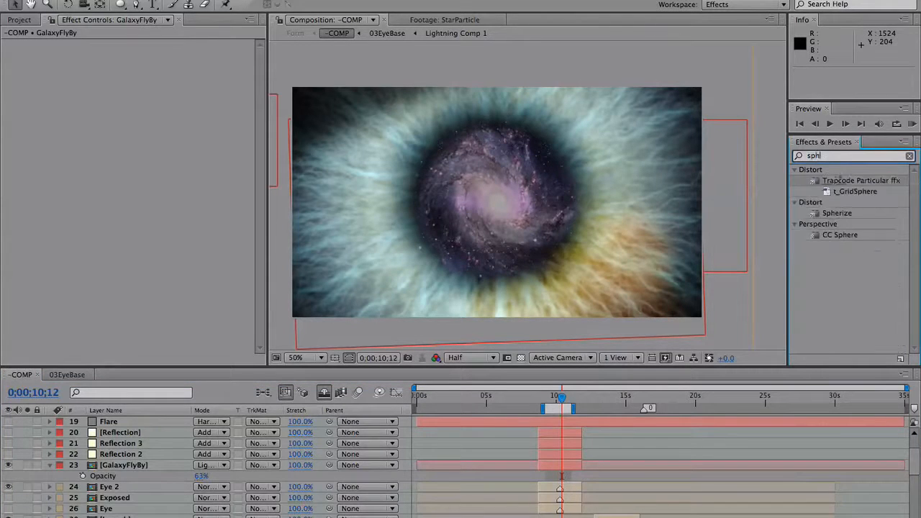
type("erize")
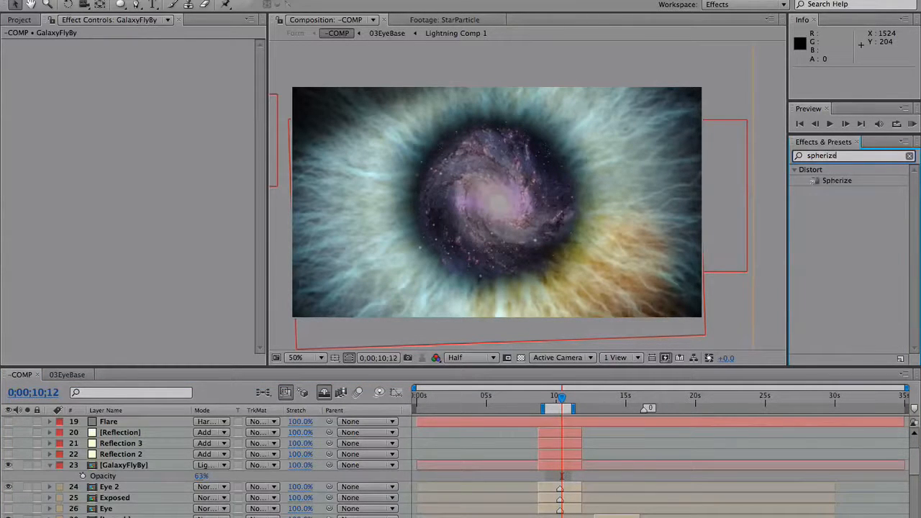
key("Return")
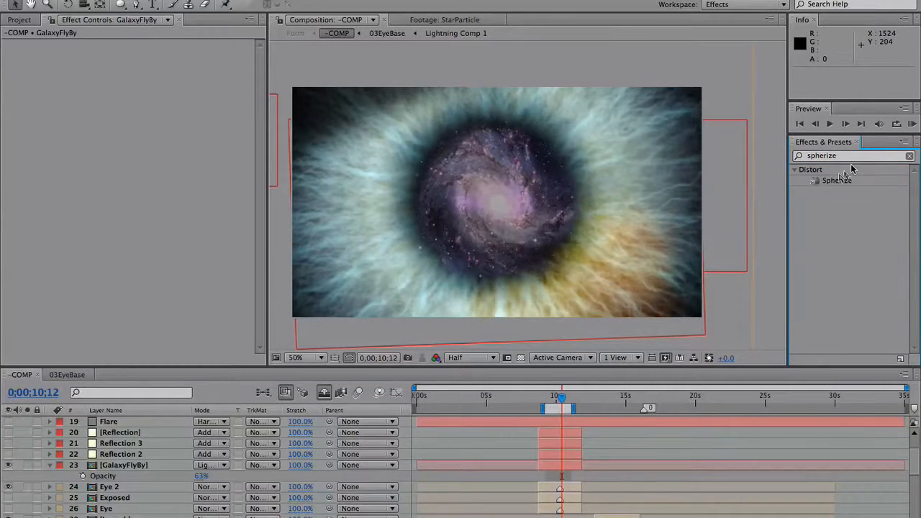
left_click_drag(841, 180, 123, 465)
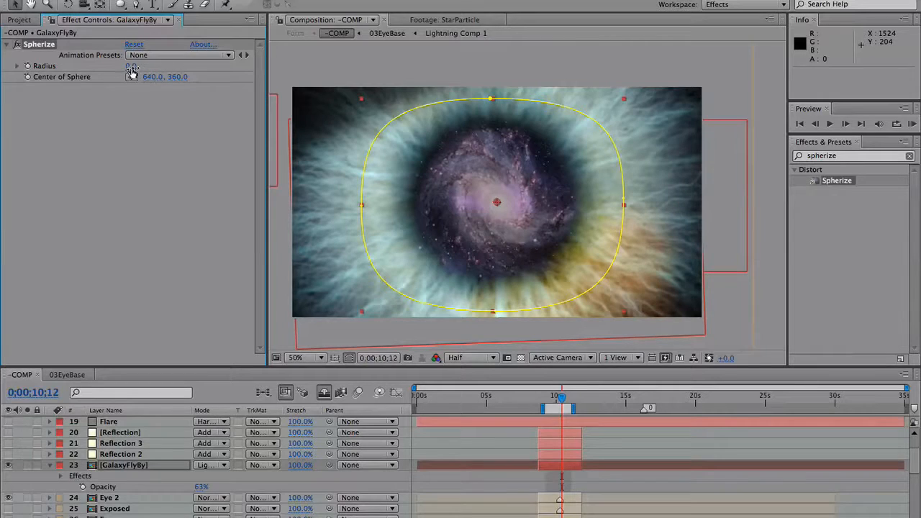
Increase the Spherize Radius on GalaxyFlyBy to more than 1000 so the galaxy bulges inside the pupil
left_click_drag(141, 66, 699, 62)
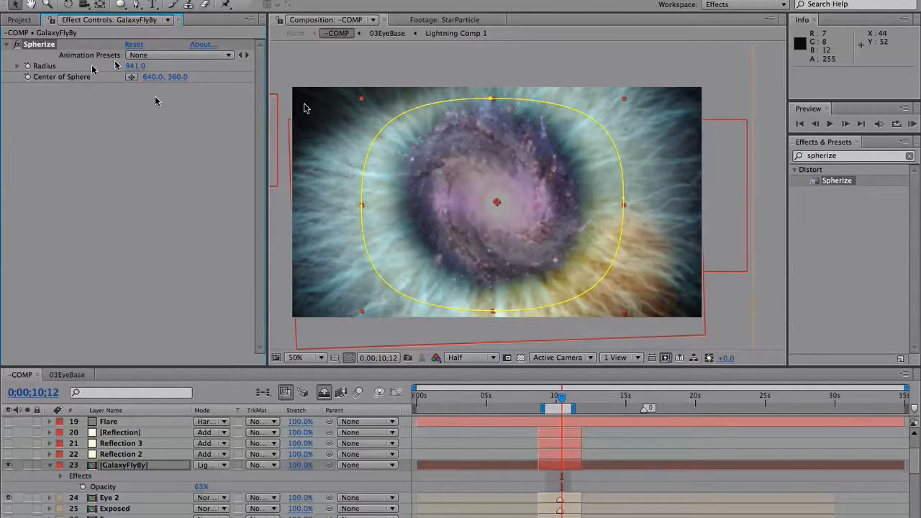
left_click_drag(115, 66, 232, 67)
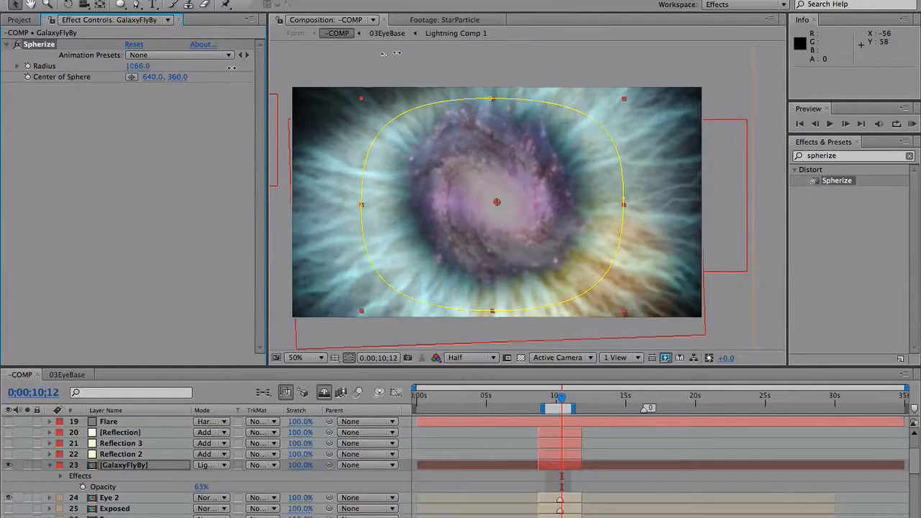
left_click_drag(396, 53, 403, 51)
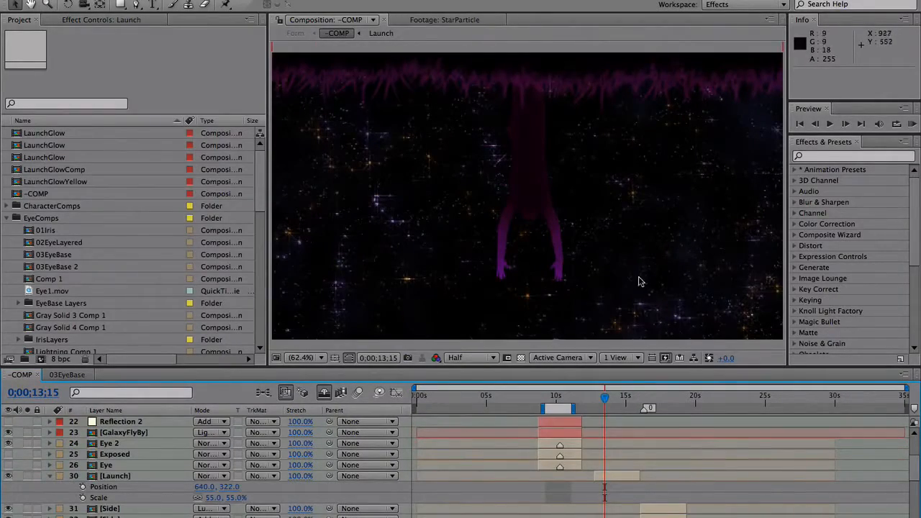
Create starting Position and Scale keyframes on the Launch layer at 0;00;13;16
mouse_move(604, 399)
left_mouse_down()
mouse_move(638, 395)
mouse_move(598, 394)
left_mouse_up()
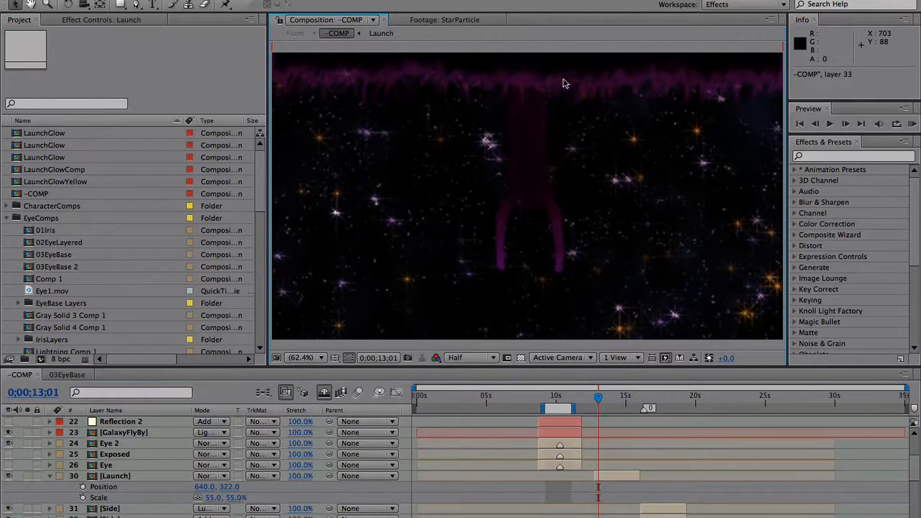
left_click(597, 398)
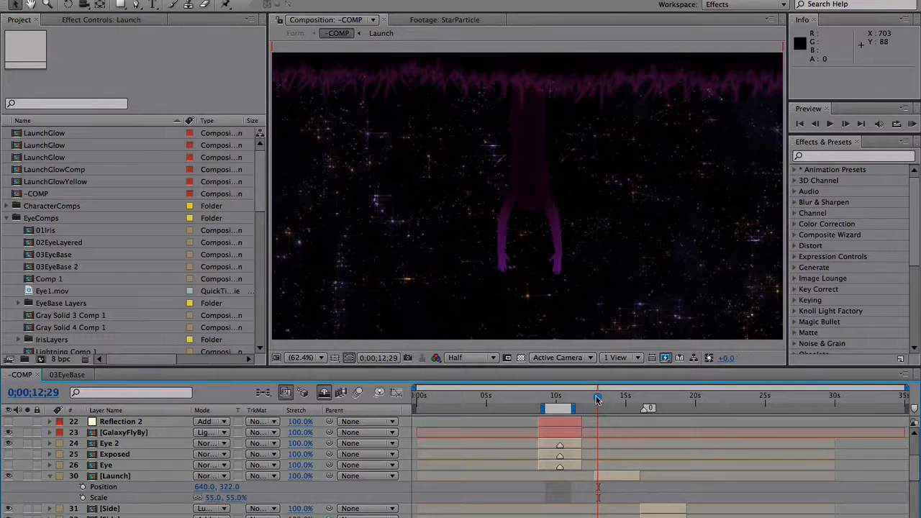
left_click_drag(598, 398, 607, 397)
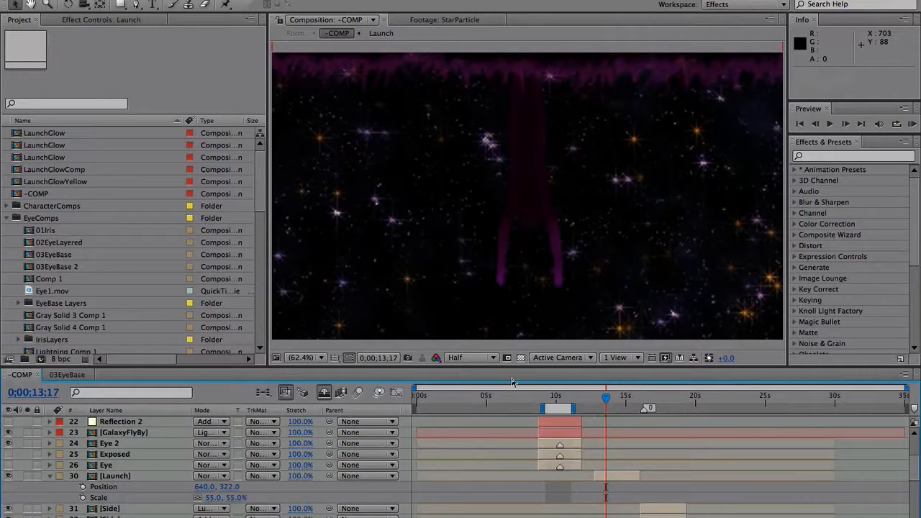
left_click_drag(607, 396, 605, 398)
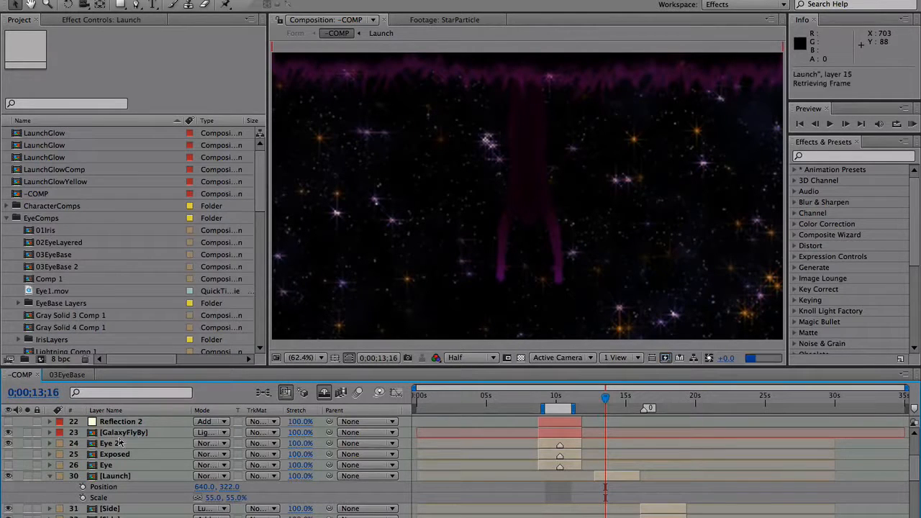
left_click(82, 487)
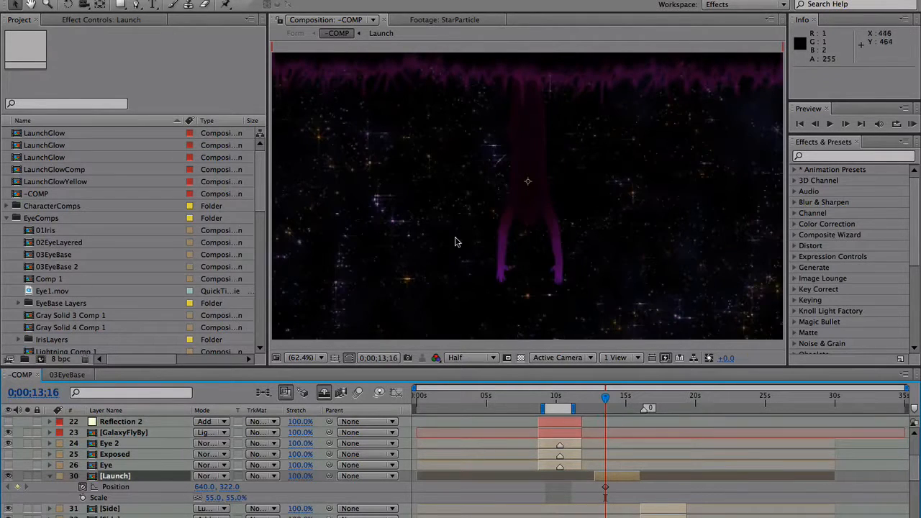
left_click(82, 498)
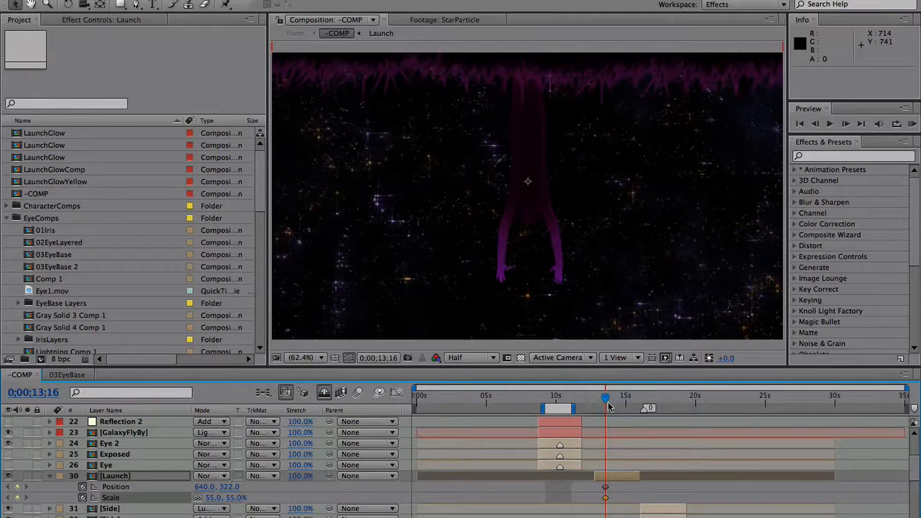
At 0;00;16;01, scale the Launch layer to 29% and move it down to Position 640.0, 547.9
left_click_drag(607, 400, 637, 401)
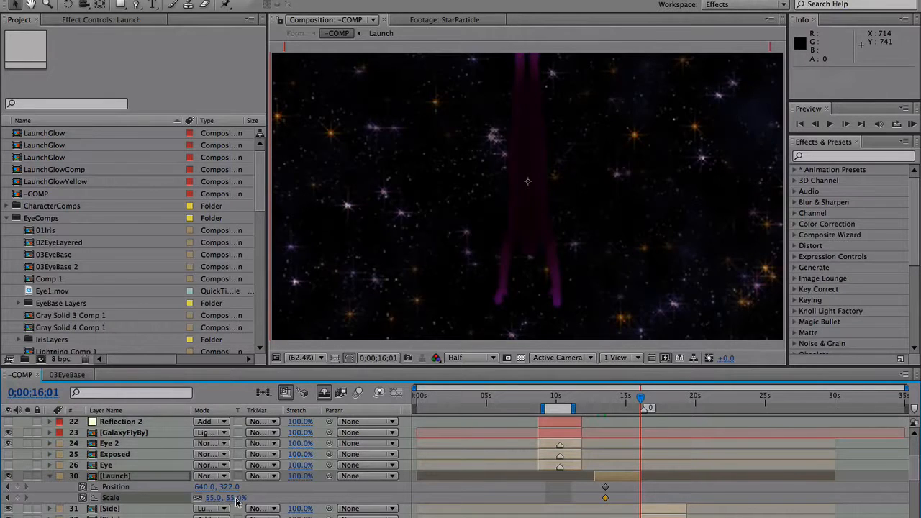
left_click_drag(236, 499, 228, 497)
left_click_drag(228, 497, 219, 497)
left_click_drag(529, 166, 525, 247)
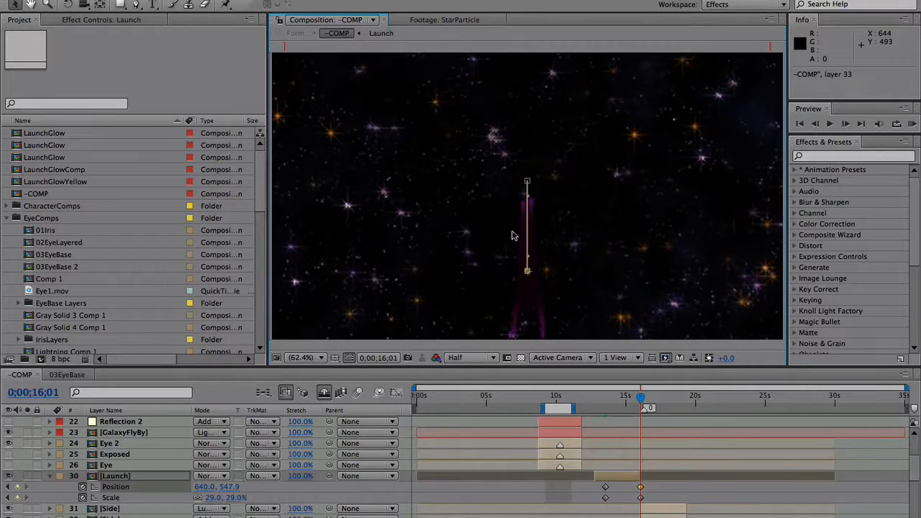
left_click(606, 497)
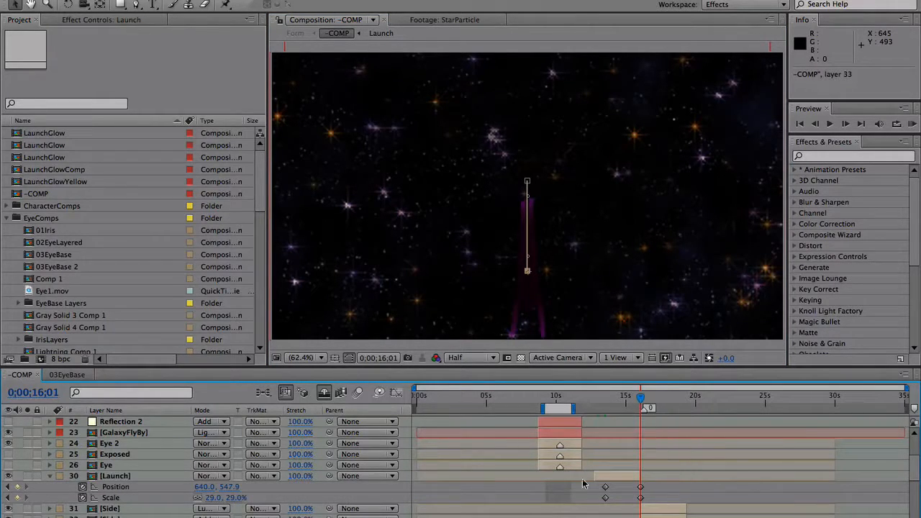
Apply Easy Ease In and Easy Ease Out to the Launch layer's starting Position and Scale keyframes, and preview the motion
left_click(641, 498)
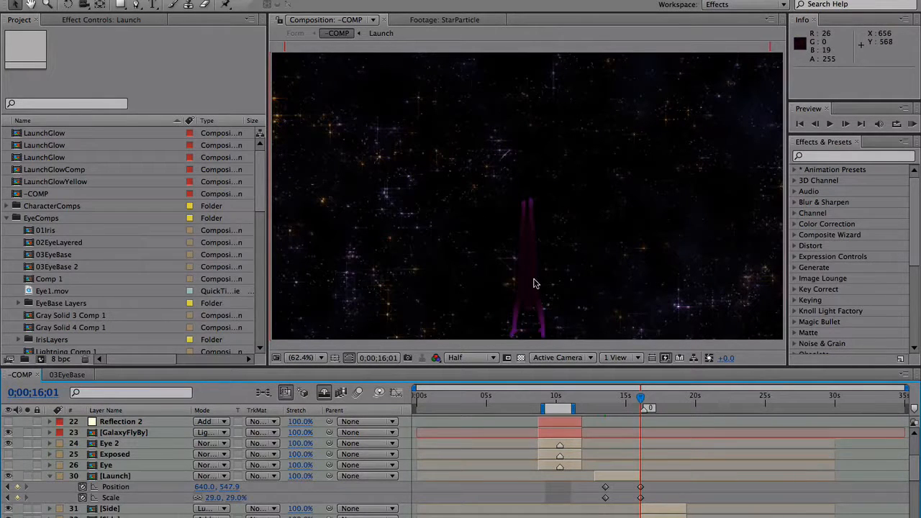
left_click_drag(605, 491, 608, 504)
right_click(605, 500)
mouse_move(626, 515)
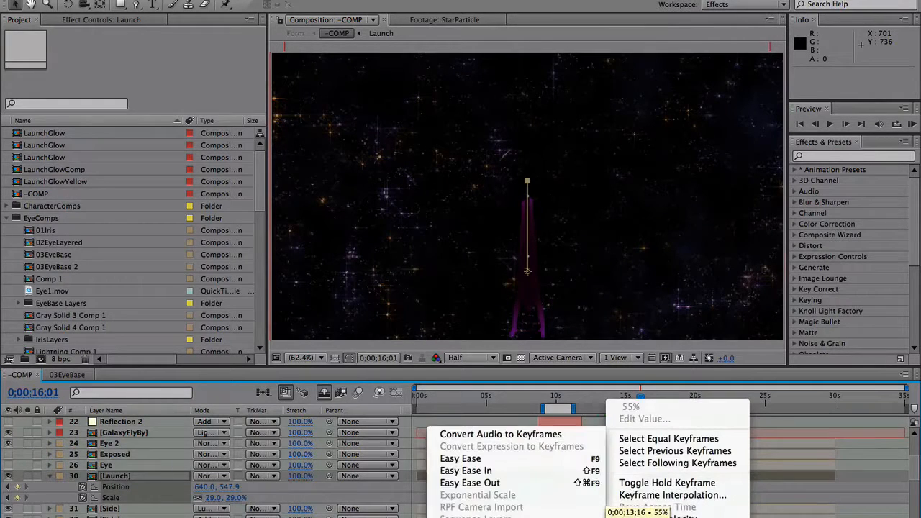
left_click(543, 475)
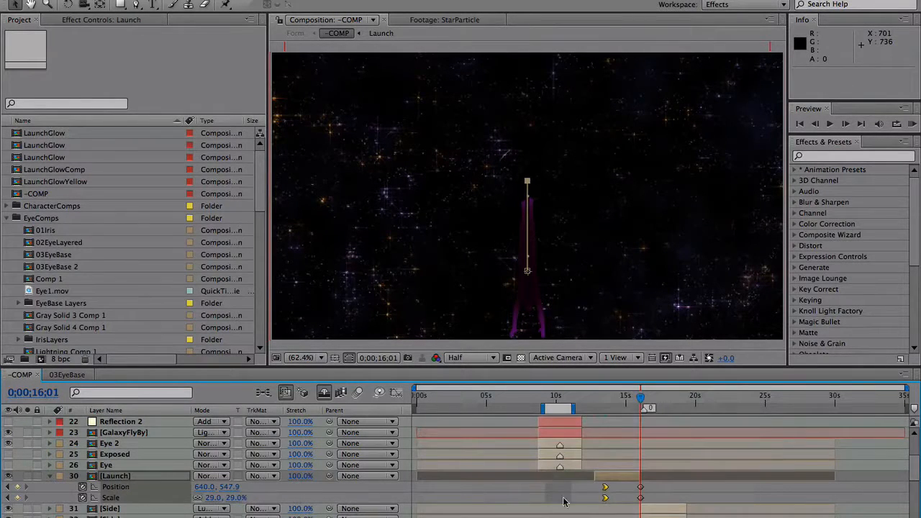
right_click(606, 502)
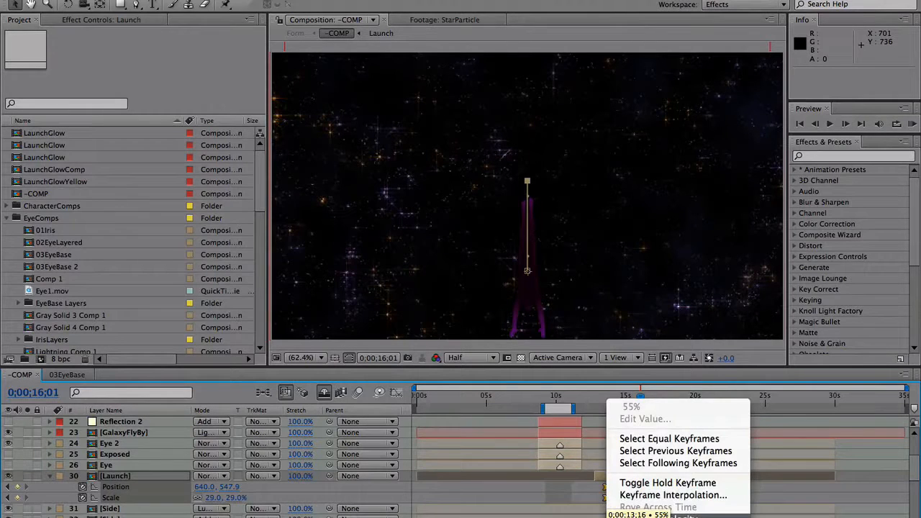
mouse_move(626, 515)
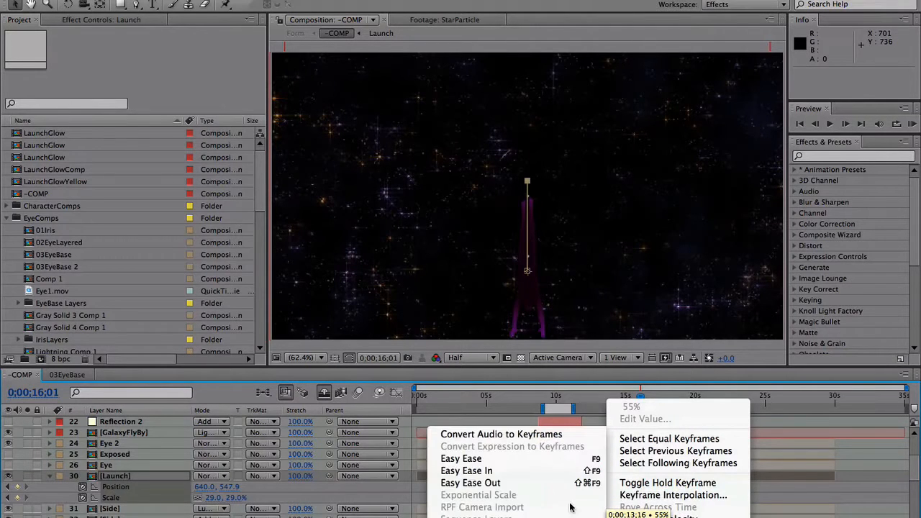
left_click(527, 482)
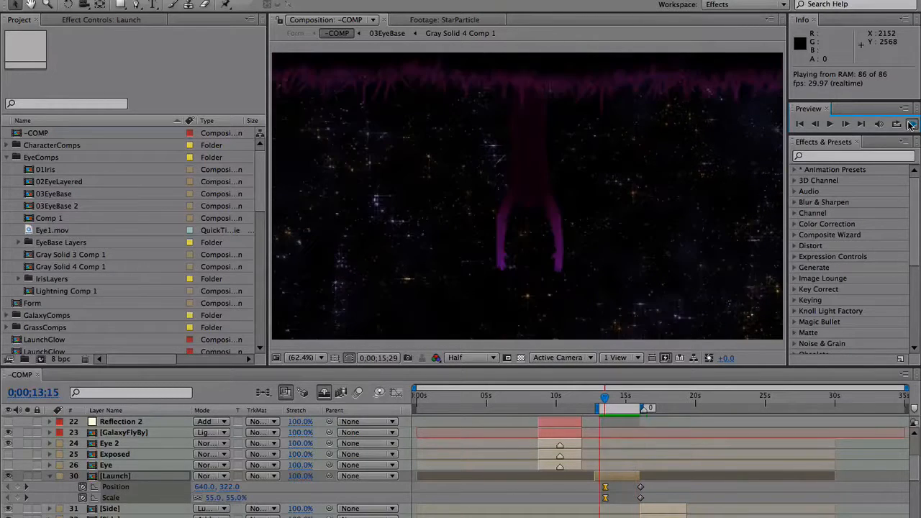
left_click(910, 125)
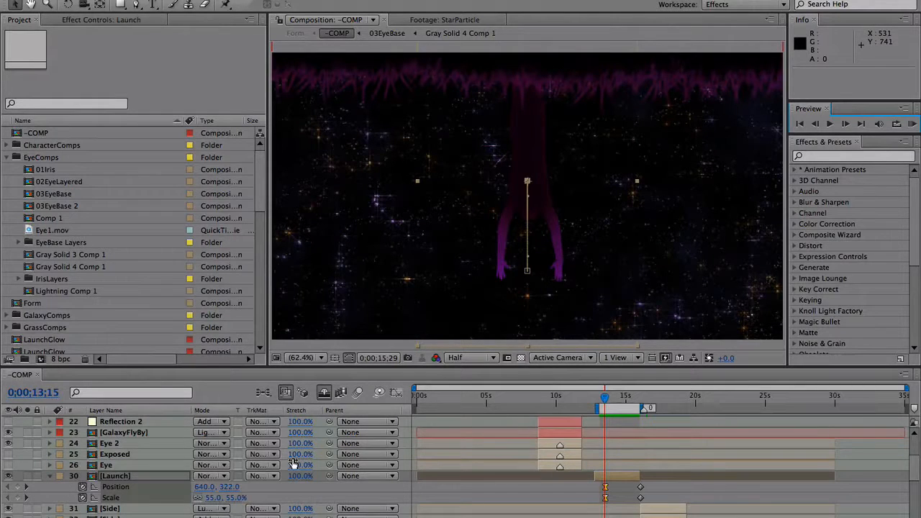
Duplicate the Launch layer and rename the upper copy LaunchGlow1
key("u")
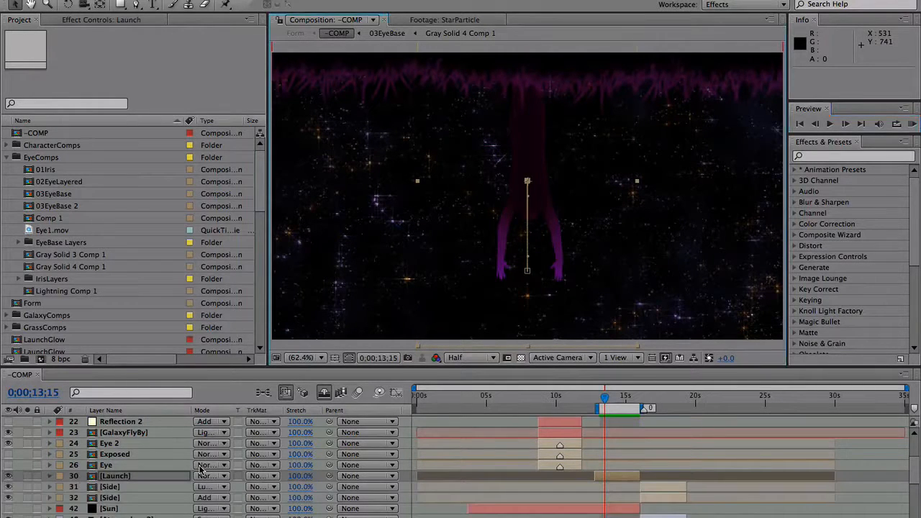
left_click(123, 482)
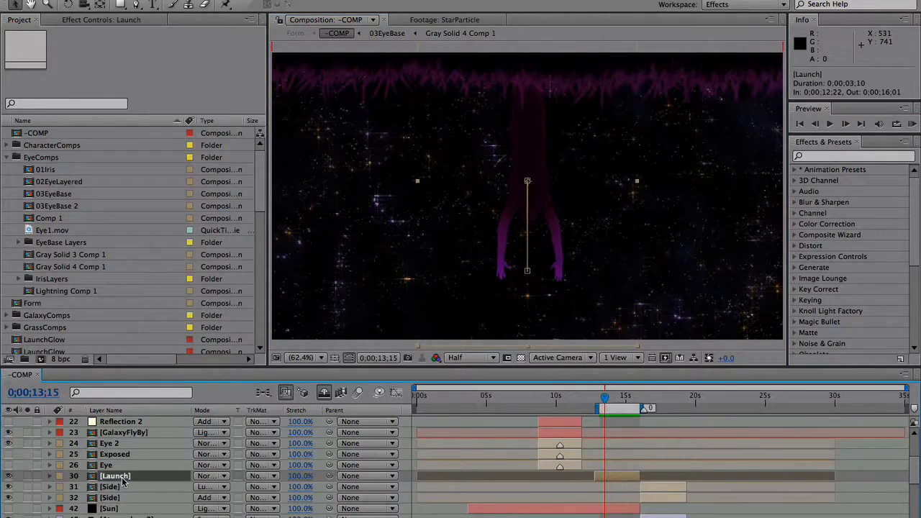
key("ctrl+d")
left_click(122, 480)
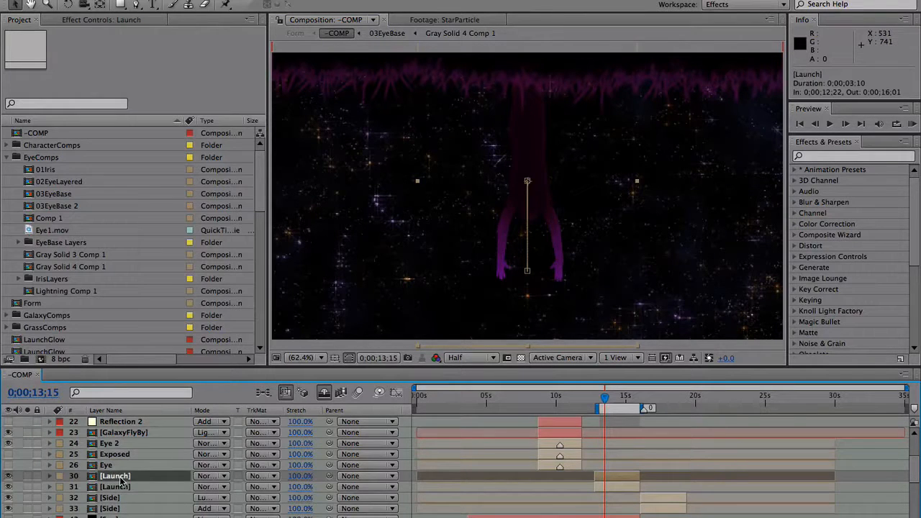
key("Return")
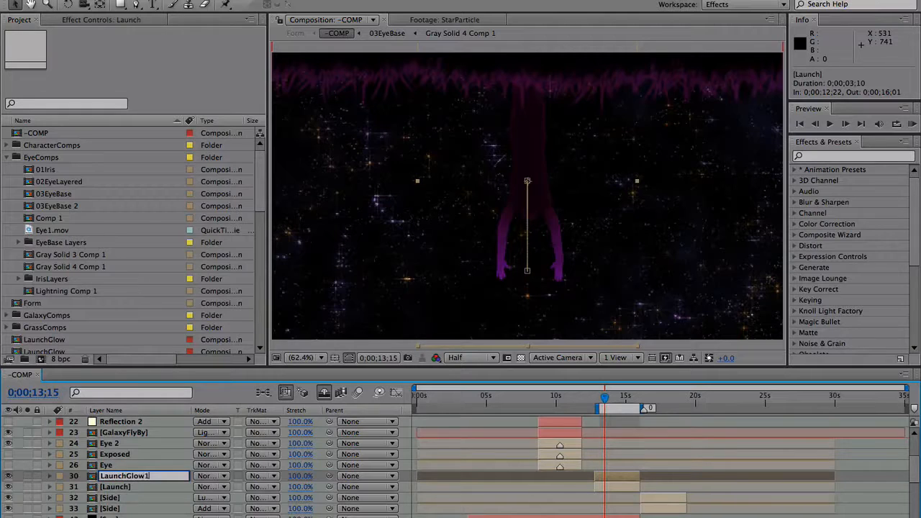
type("Glow1")
key("Return")
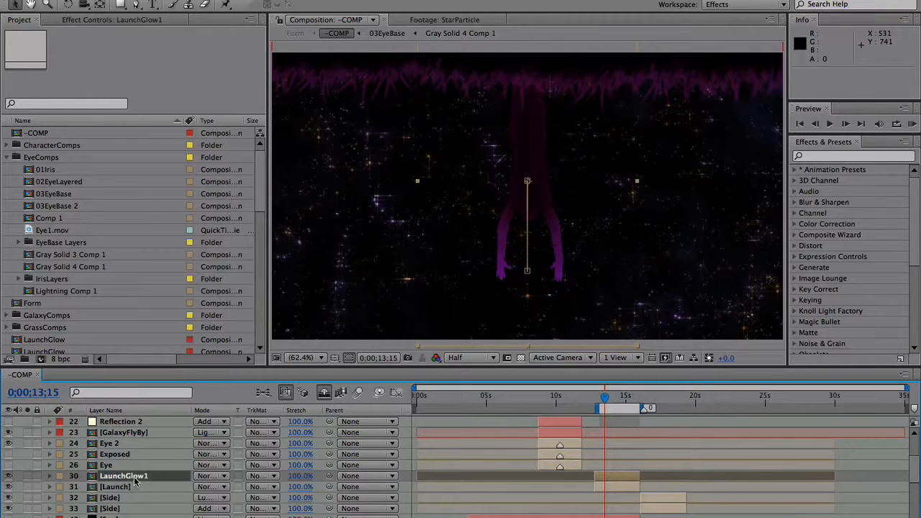
Delete the Shadow/Highlight 2 and Curves effects from the LaunchGlow1 layer
left_click(103, 20)
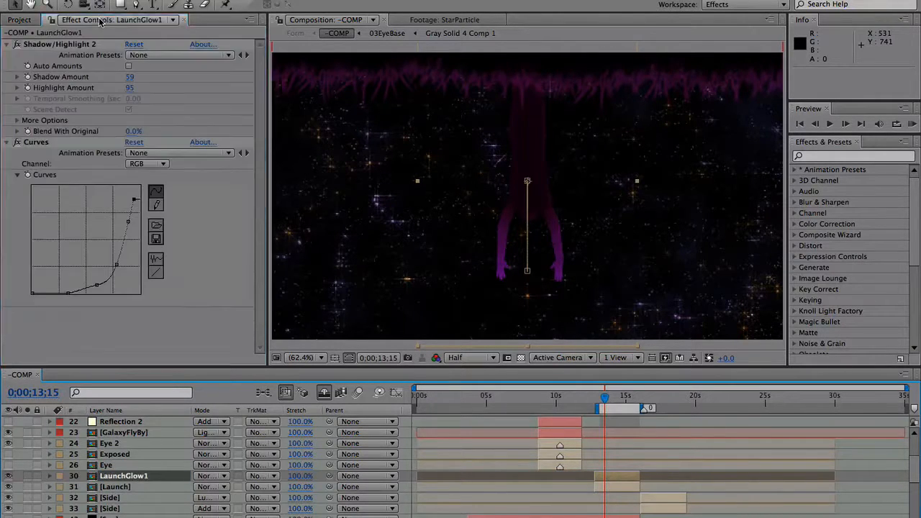
left_click(17, 44)
left_click(16, 142)
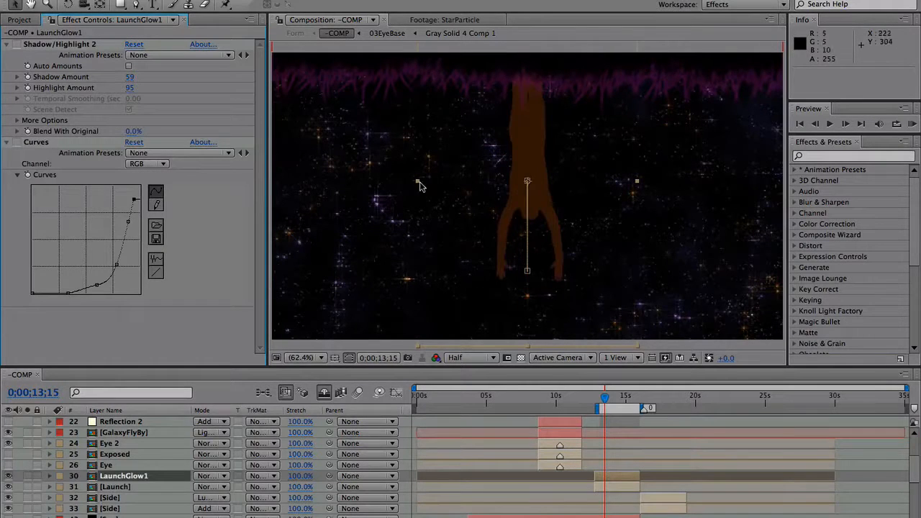
left_click(41, 145)
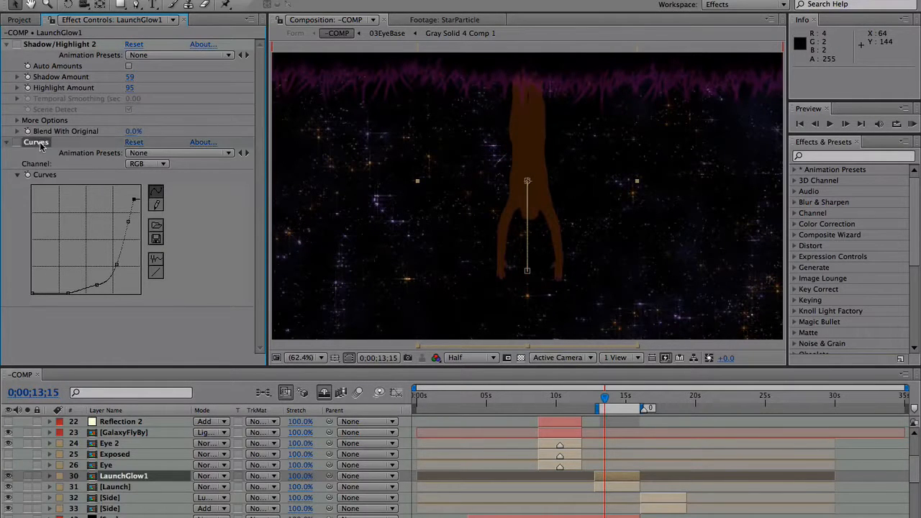
left_click(61, 46, "shift")
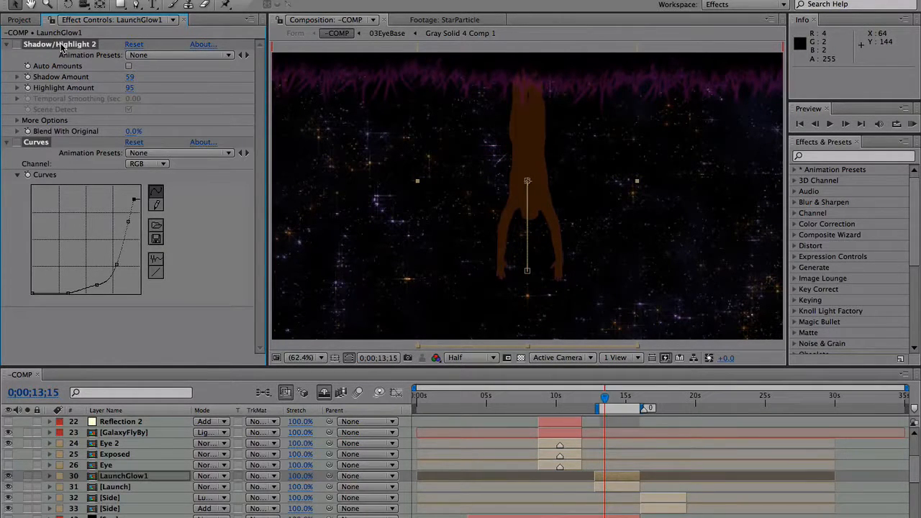
key("Delete")
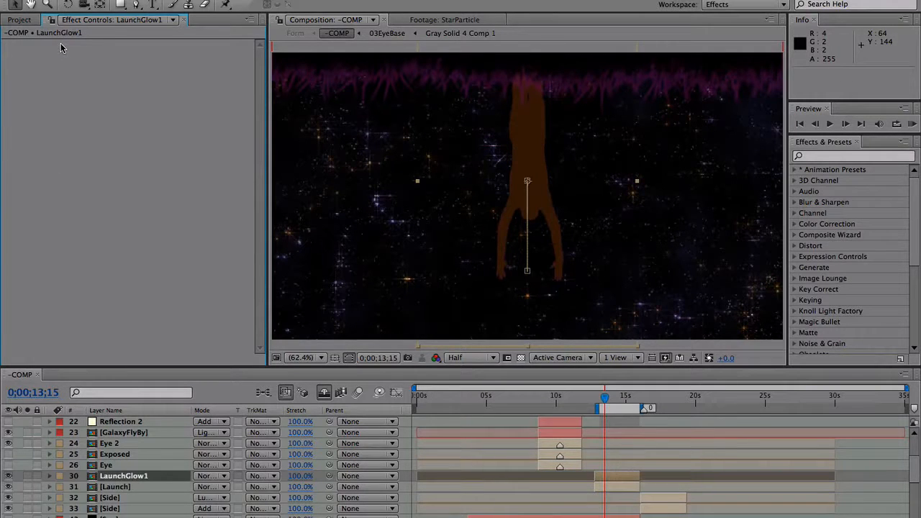
Search the effects for "fill" and apply Fill to the LaunchGlow1 layer
left_click(269, 0)
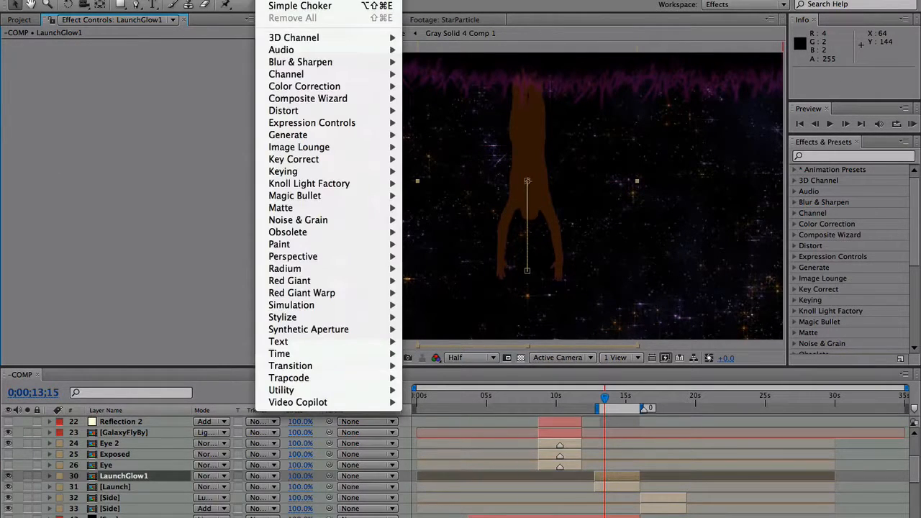
key("Escape")
left_click(818, 157)
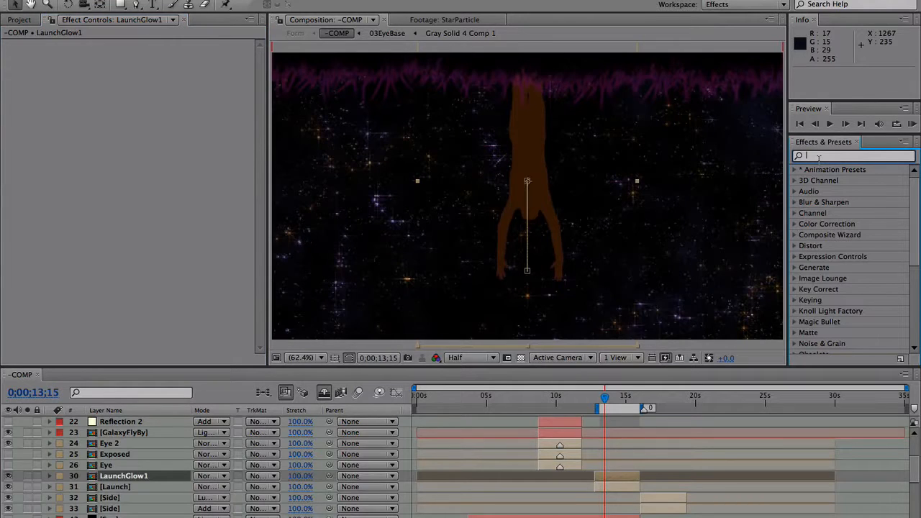
type("fill")
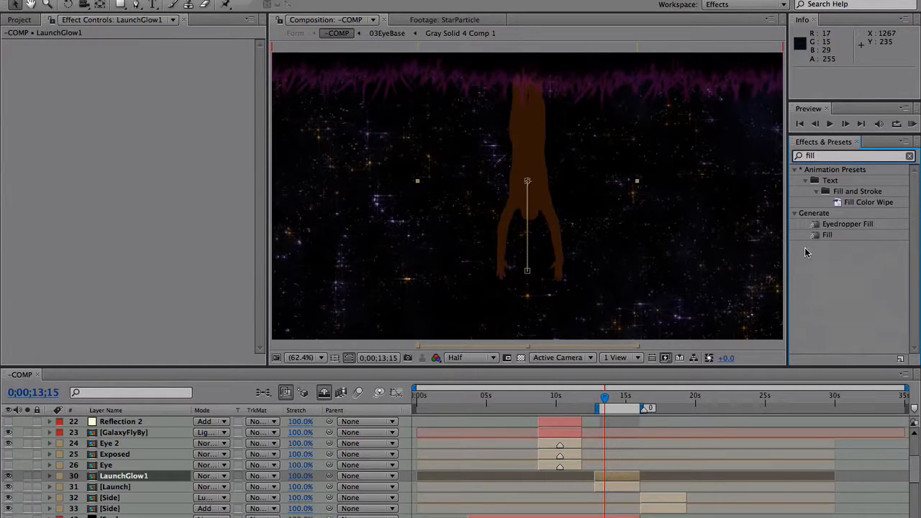
left_click_drag(827, 236, 116, 476)
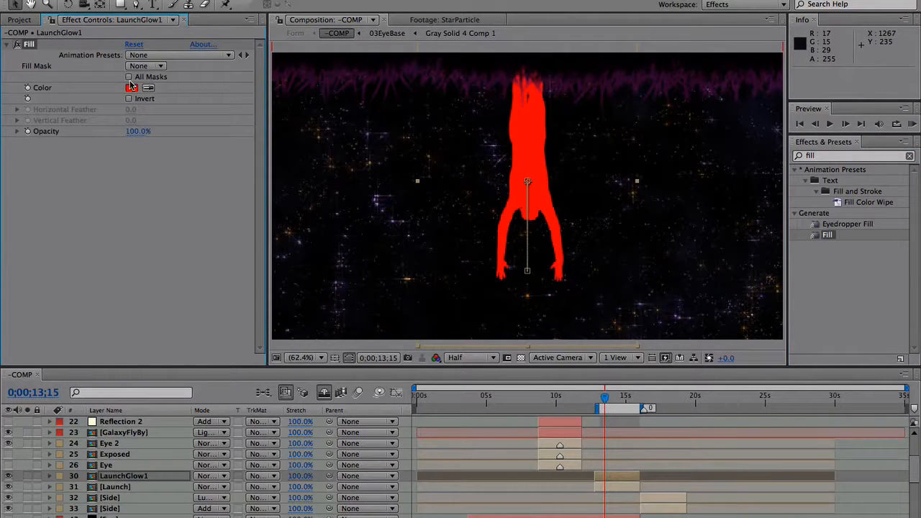
Change the Fill color on LaunchGlow1 to white
left_click(135, 92)
left_click(135, 91)
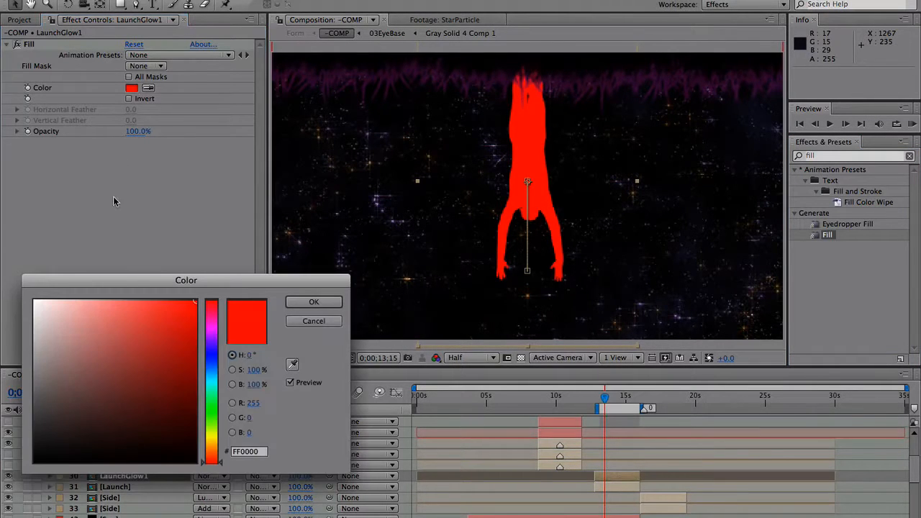
left_click_drag(79, 319, 12, 285)
left_click(314, 302)
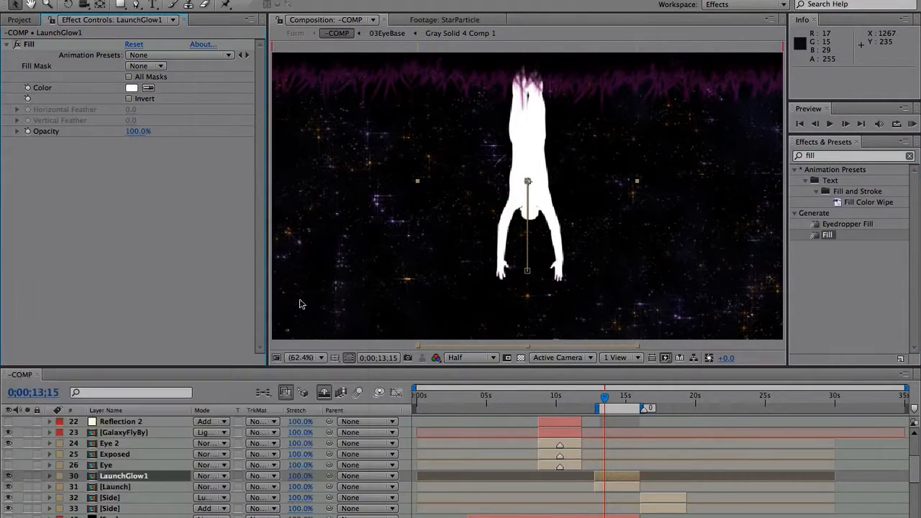
Add an Outer Glow layer style to LaunchGlow1 and set its glow color to white (FFFFFF)
right_click(137, 477)
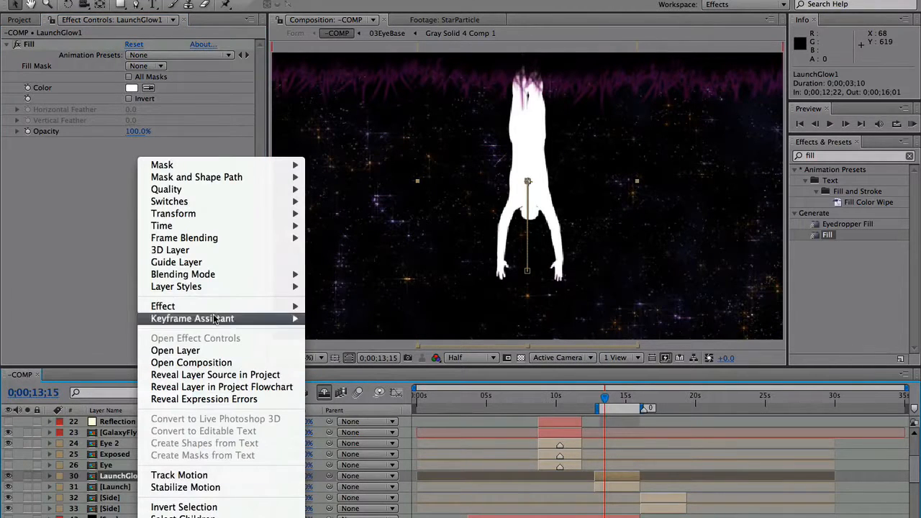
mouse_move(220, 291)
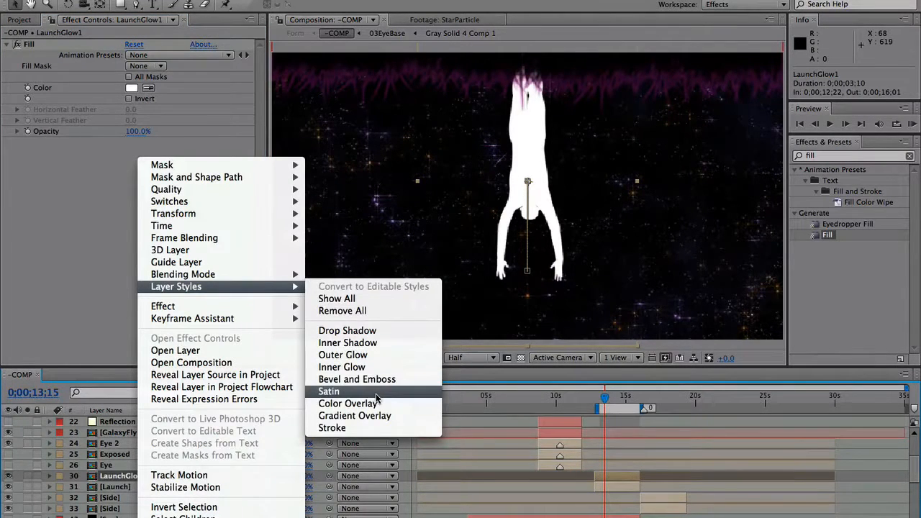
left_click(379, 356)
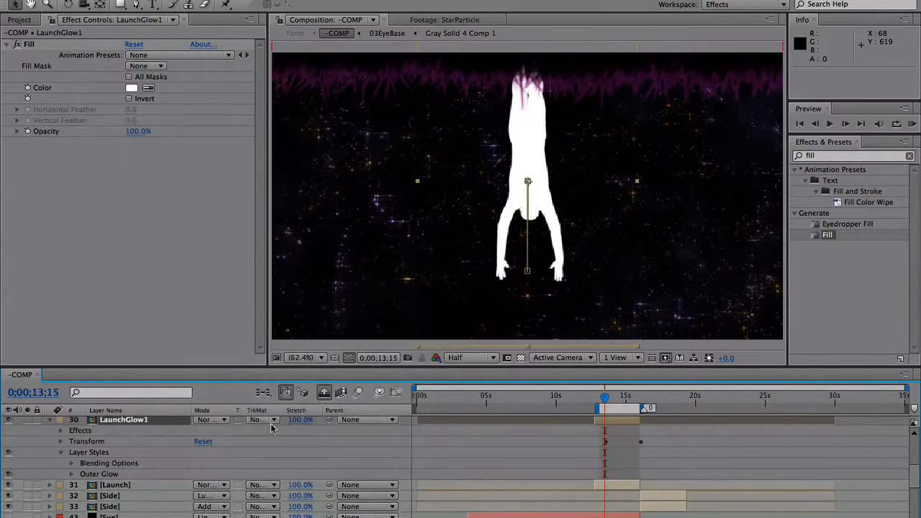
left_click(72, 474)
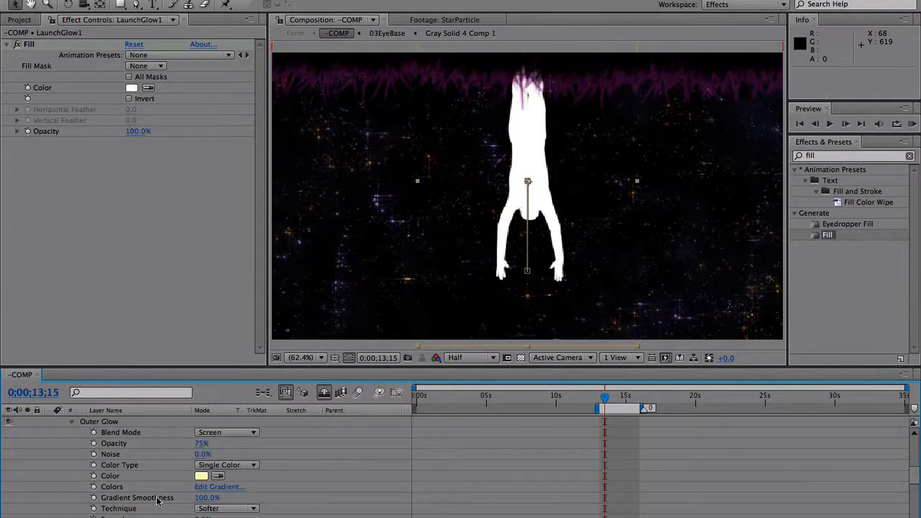
left_click(201, 476)
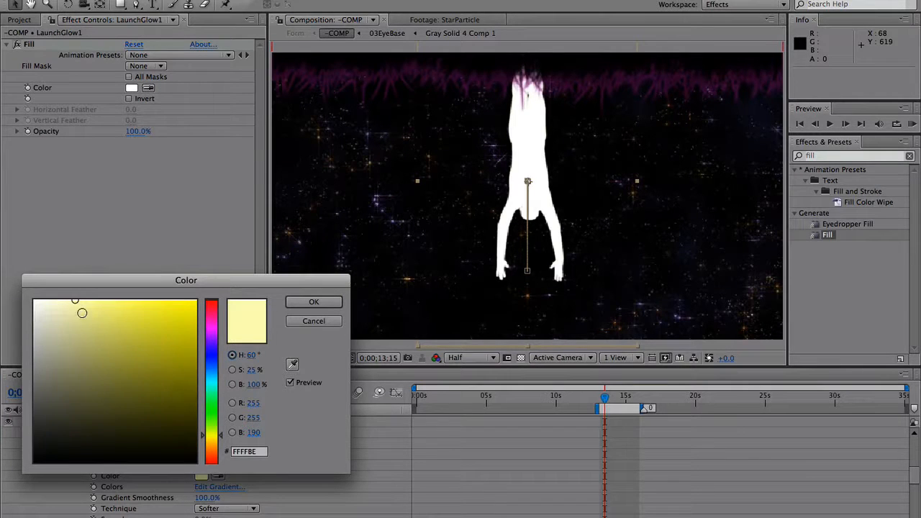
left_click_drag(79, 313, 34, 301)
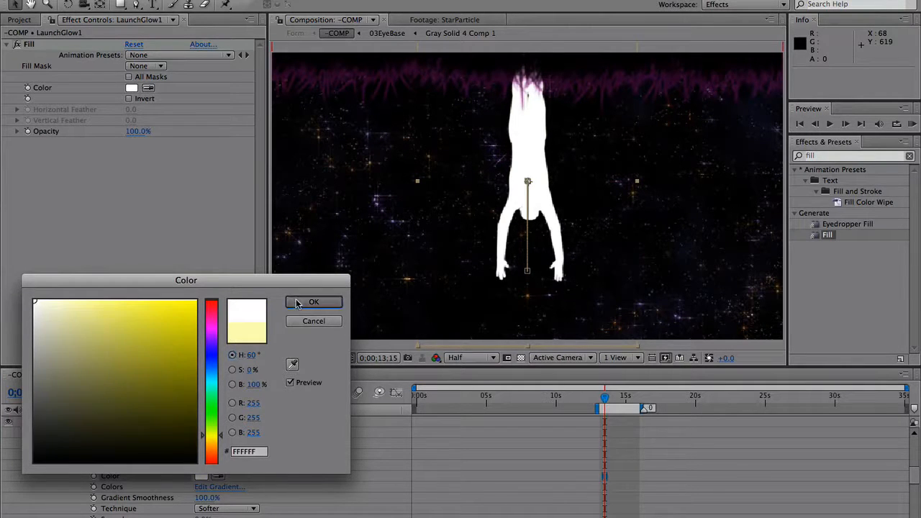
left_click(298, 302)
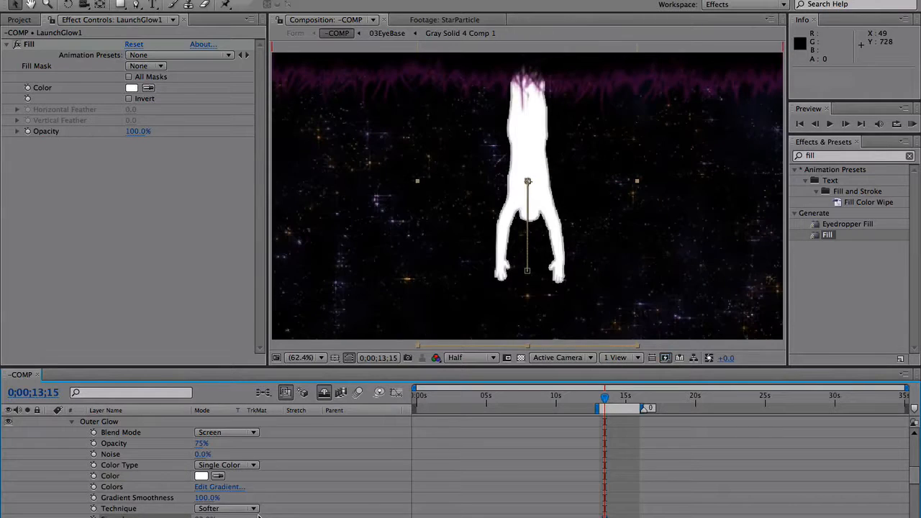
Set the Outer Glow of LaunchGlow1 to Spread 26%, Size 22 and Range 57.1%, and check it at 0;00;13;04
scroll(264, 495, "down", 2)
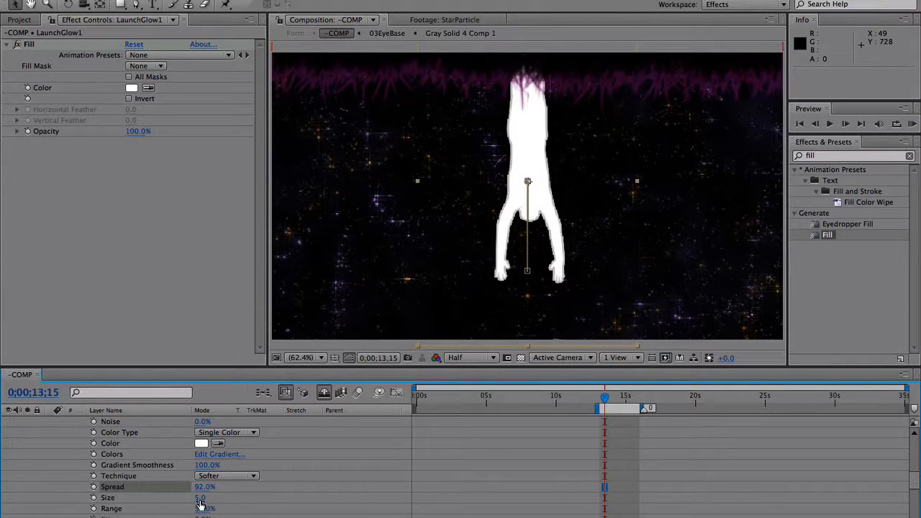
left_click_drag(201, 497, 163, 483)
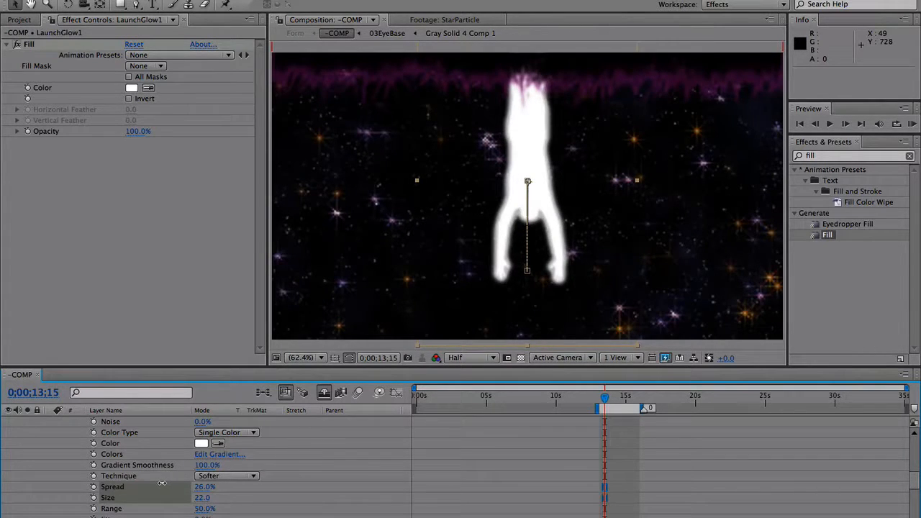
left_click_drag(202, 511, 222, 509)
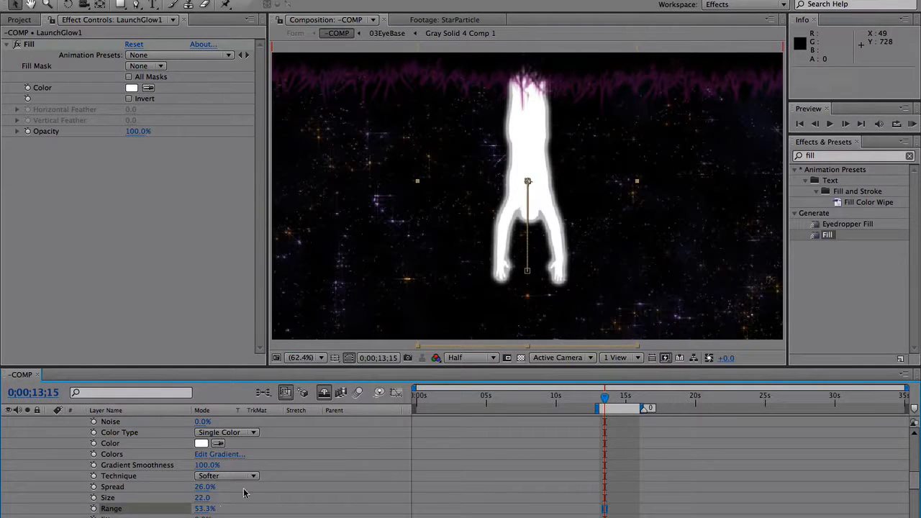
left_click_drag(606, 398, 602, 400)
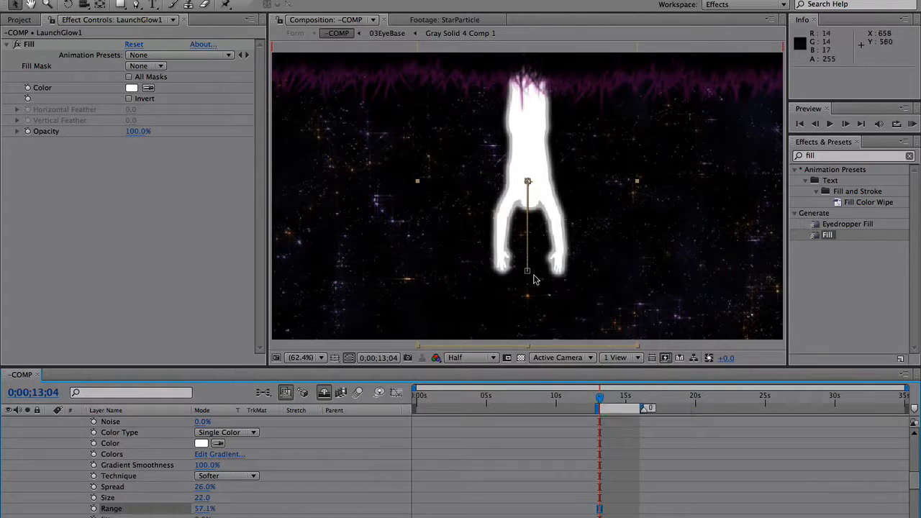
scroll(149, 461, "up", 3)
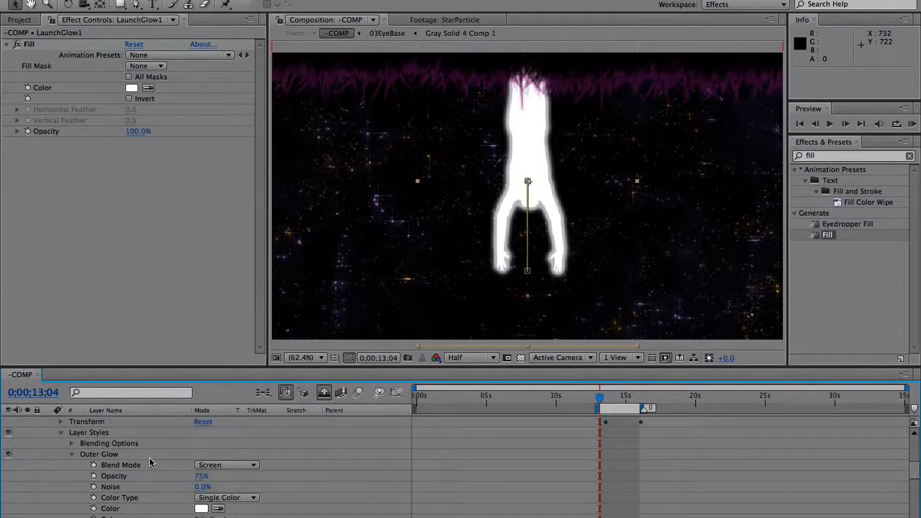
Keyframe the Outer Glow Size of LaunchGlow1 from 0 at 0;00;13;04 to 30 at 0;00;13;27
scroll(149, 460, "down", 3)
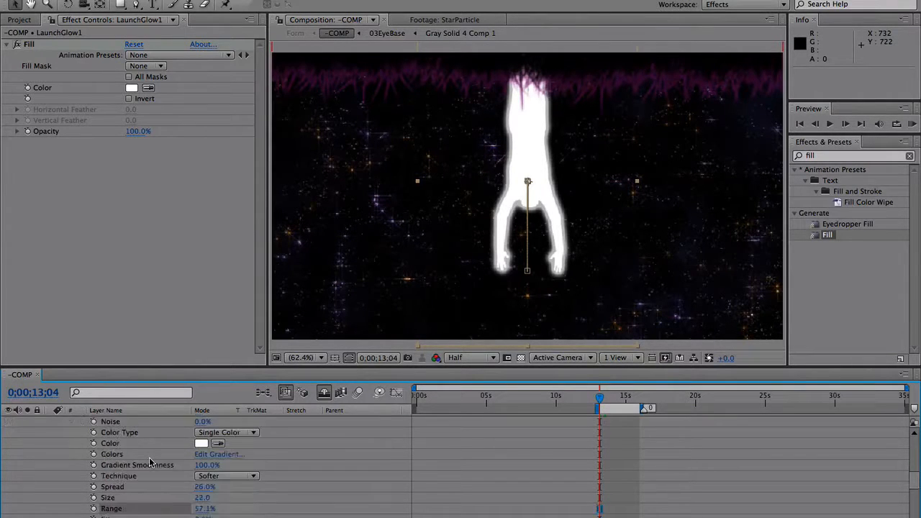
mouse_move(204, 497)
left_mouse_down()
mouse_move(184, 497)
mouse_move(199, 498)
left_mouse_up()
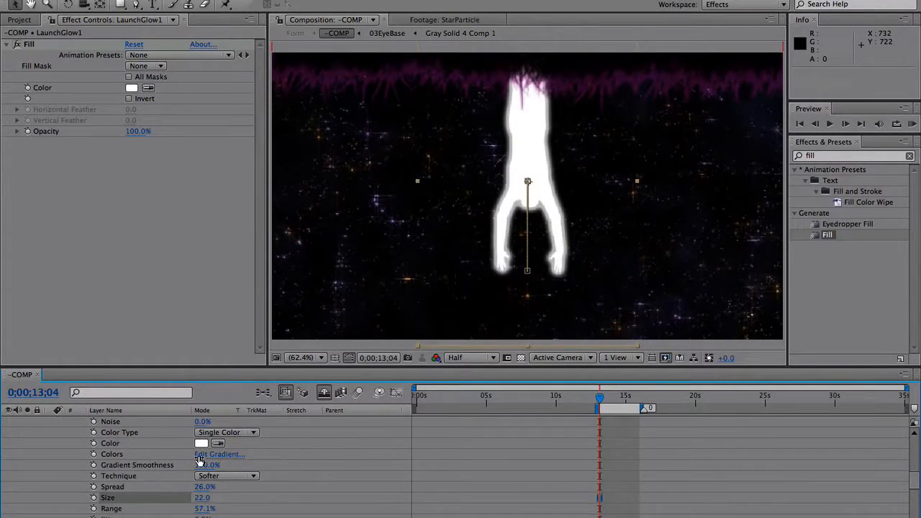
left_click(93, 497)
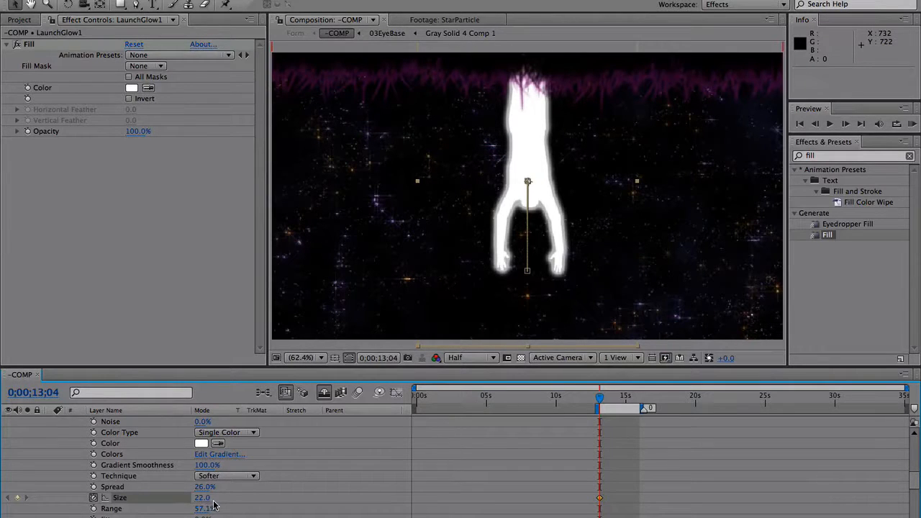
left_click_drag(204, 497, 177, 493)
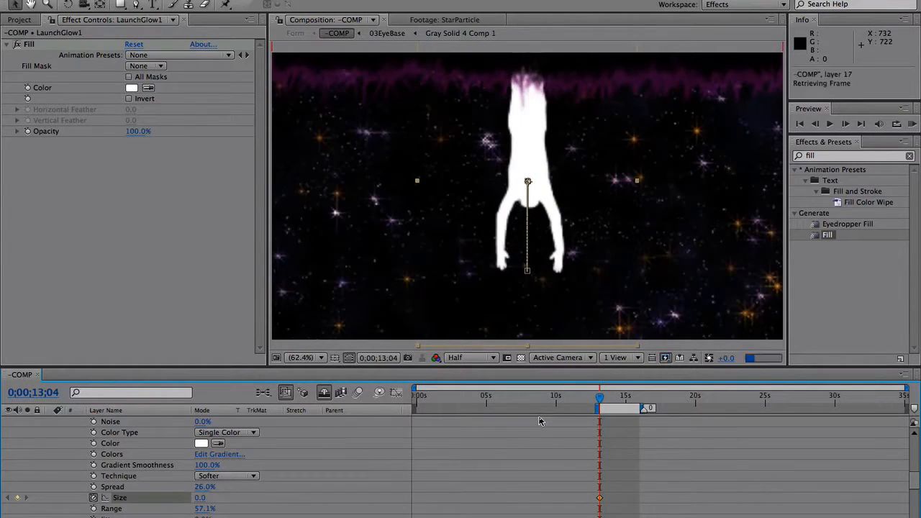
left_click_drag(601, 400, 612, 400)
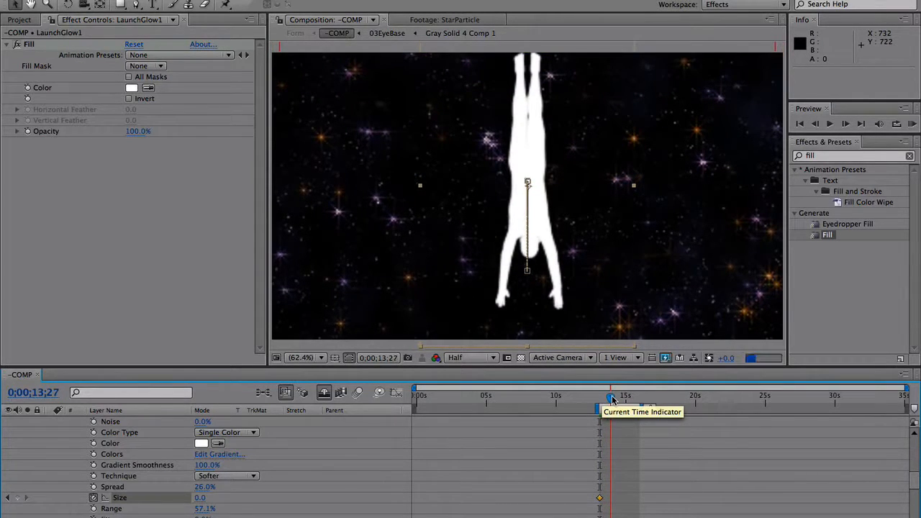
left_click_drag(197, 497, 216, 496)
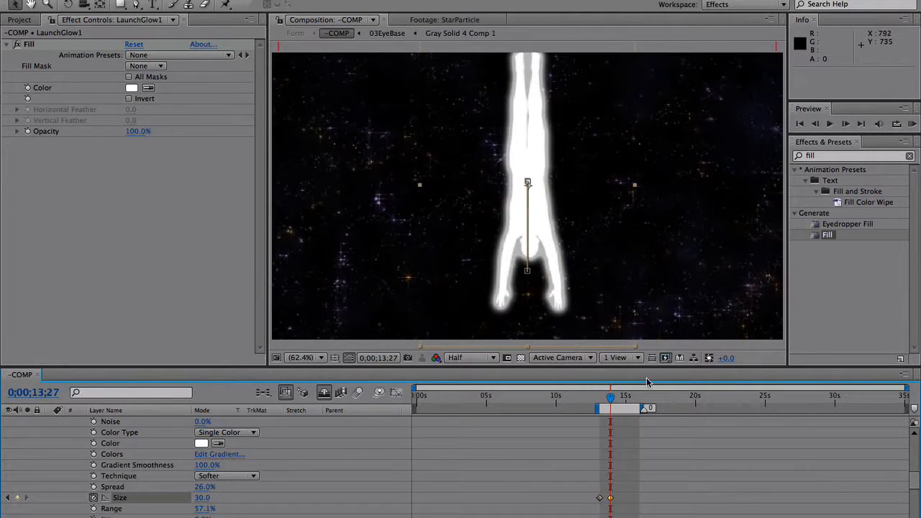
Add an Outer Glow Size keyframe of 19 at 0;00;15;29 and check the glow earlier in the shot
left_click_drag(611, 400, 638, 400)
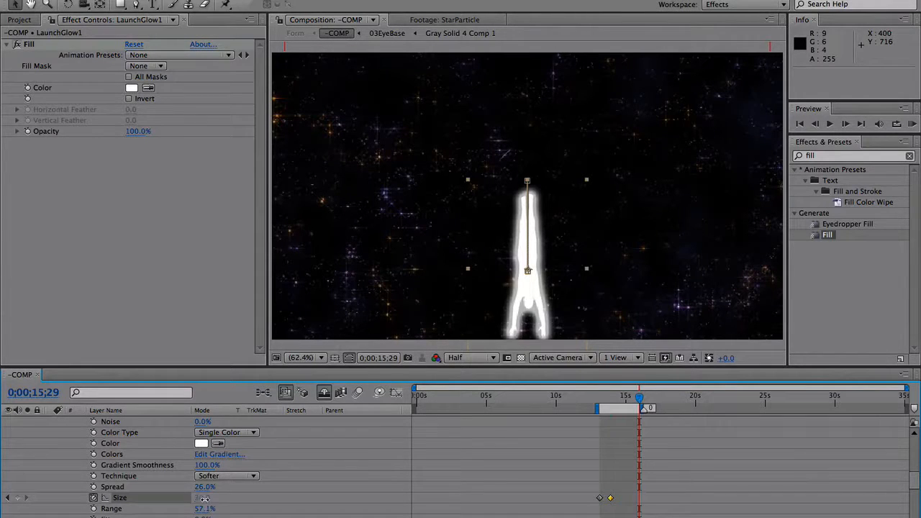
left_click_drag(199, 498, 198, 498)
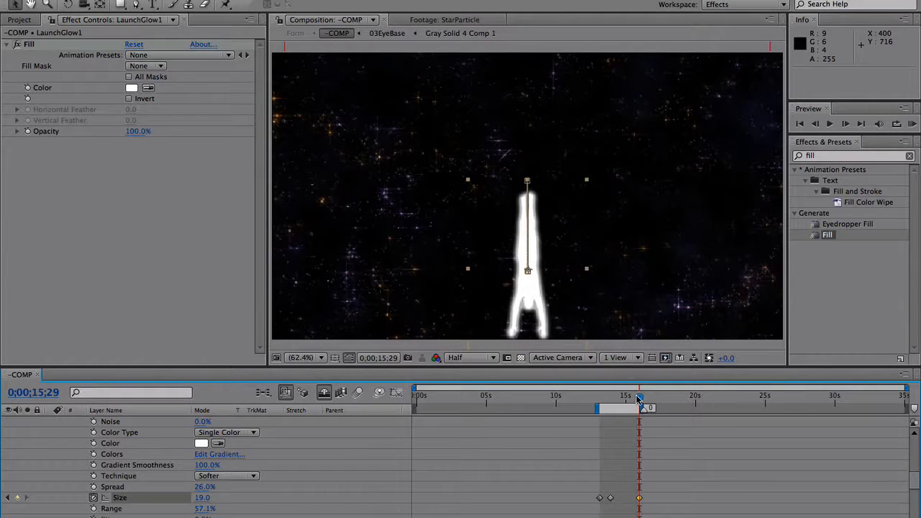
left_click_drag(638, 399, 614, 407)
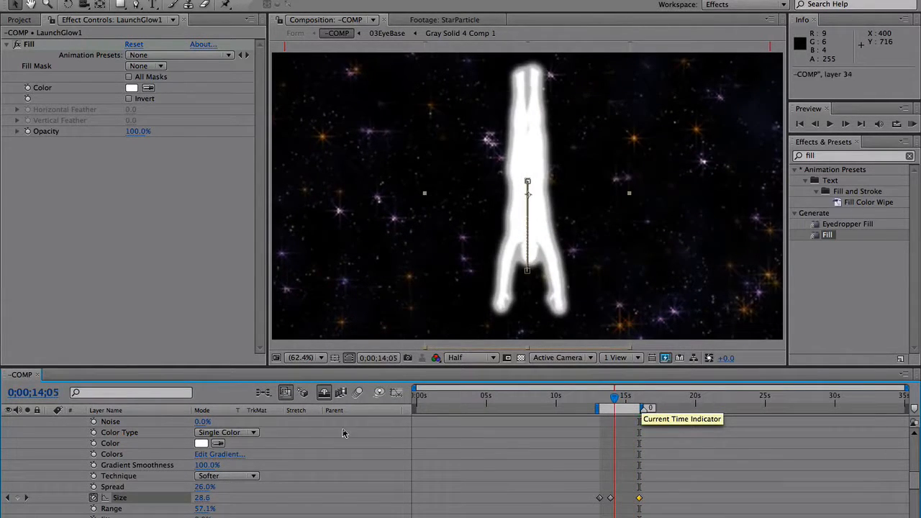
Collapse LaunchGlow1's properties, move the layer directly below Launch, and check the glow outline across the shot
scroll(123, 475, "up", 4)
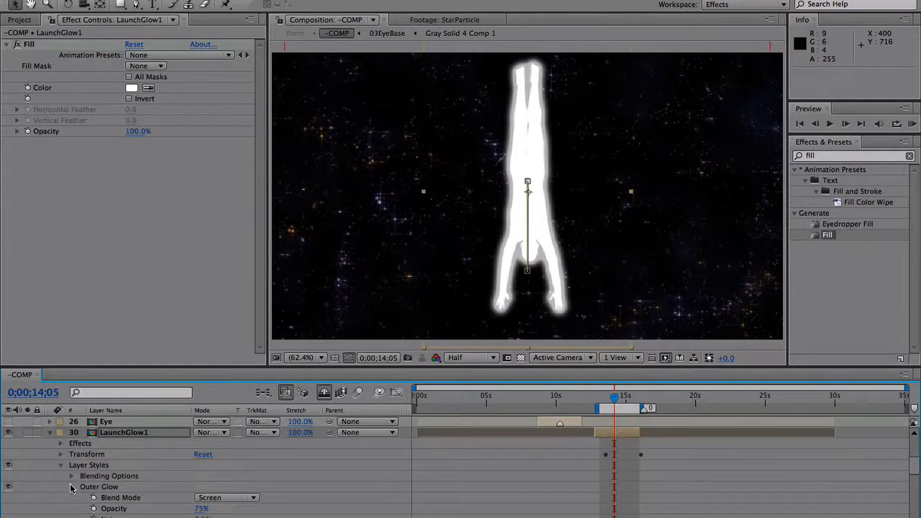
left_click(72, 487)
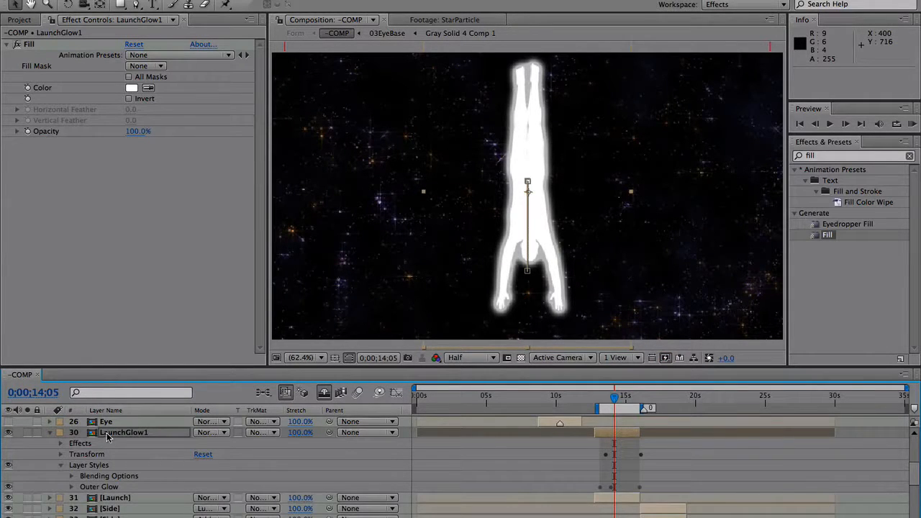
left_click(49, 433)
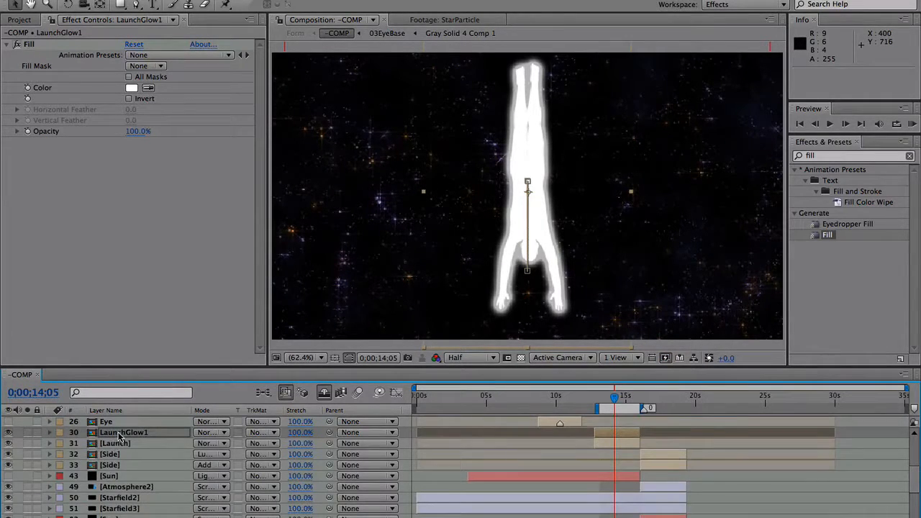
left_click_drag(120, 435, 121, 451)
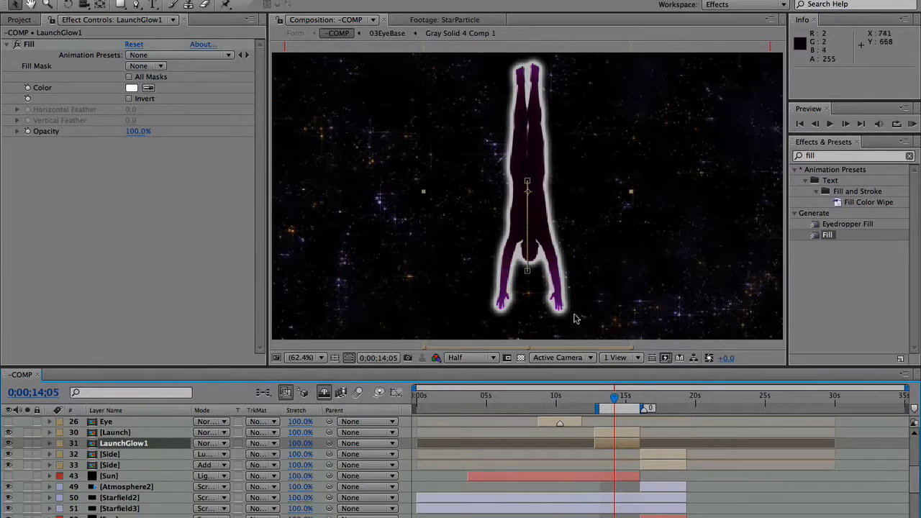
left_click_drag(615, 397, 636, 398)
left_click_drag(636, 398, 638, 398)
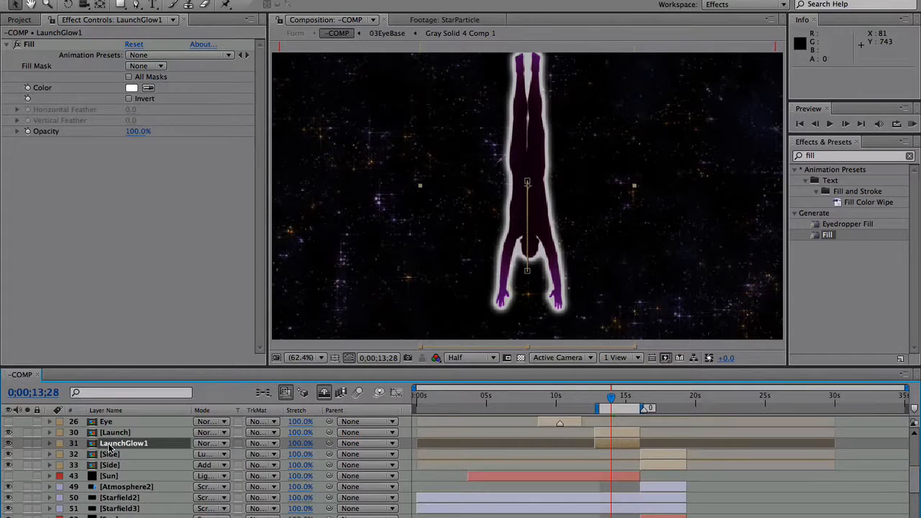
Duplicate LaunchGlow1, placing the copy beneath the original, and apply the Stylize Glow effect to the copy
key("super+d")
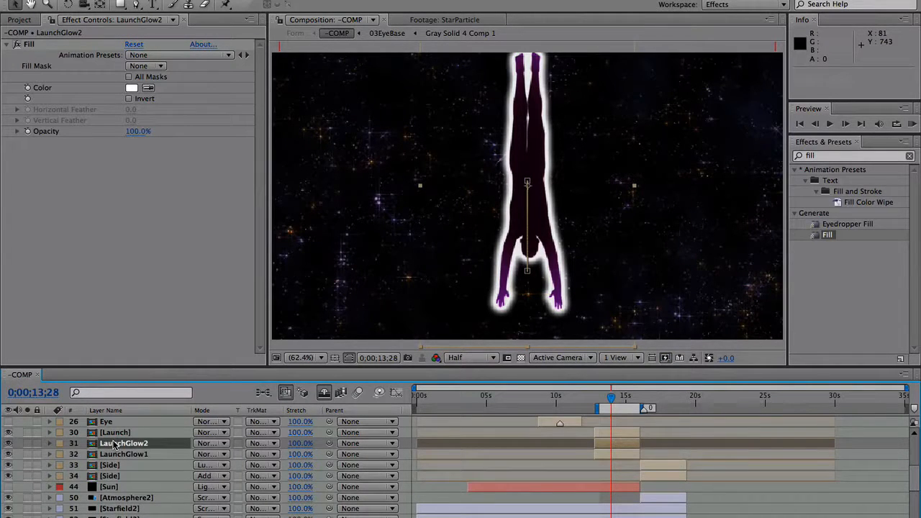
left_click_drag(114, 445, 115, 458)
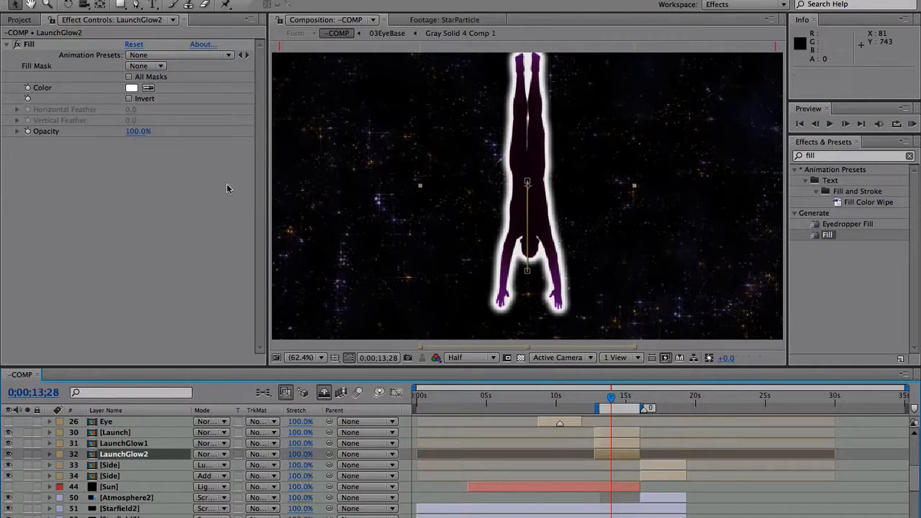
left_click(272, 1)
mouse_move(370, 317)
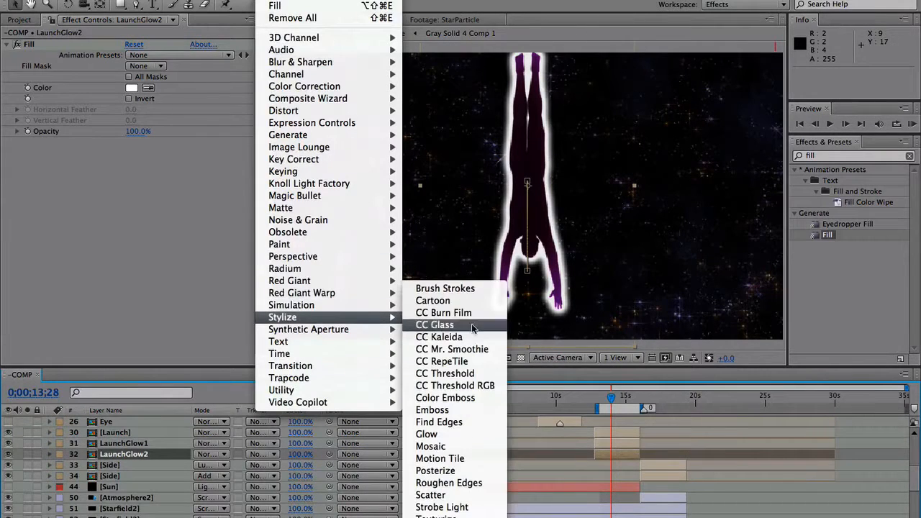
left_click(439, 433)
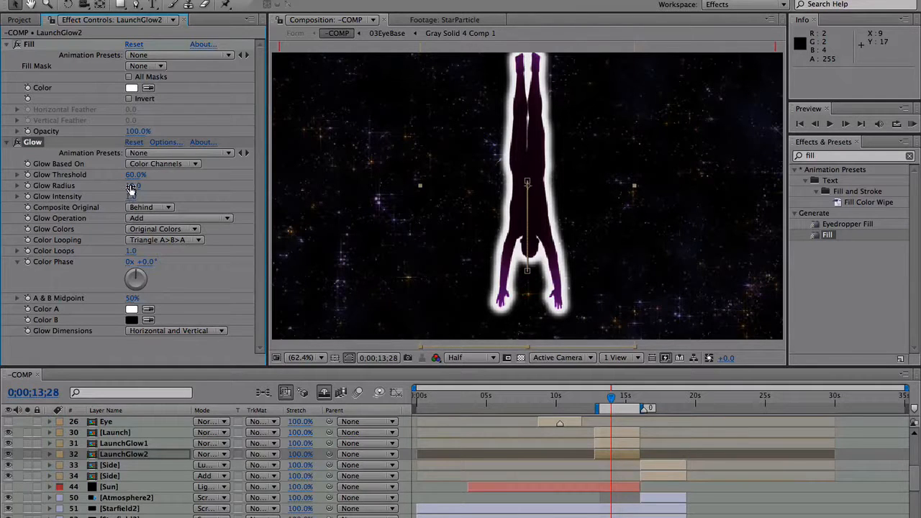
Try adjusting the Glow Radius on LaunchGlow2 and inspect the layer's Outer Glow and Transform properties
left_click_drag(135, 185, 147, 189)
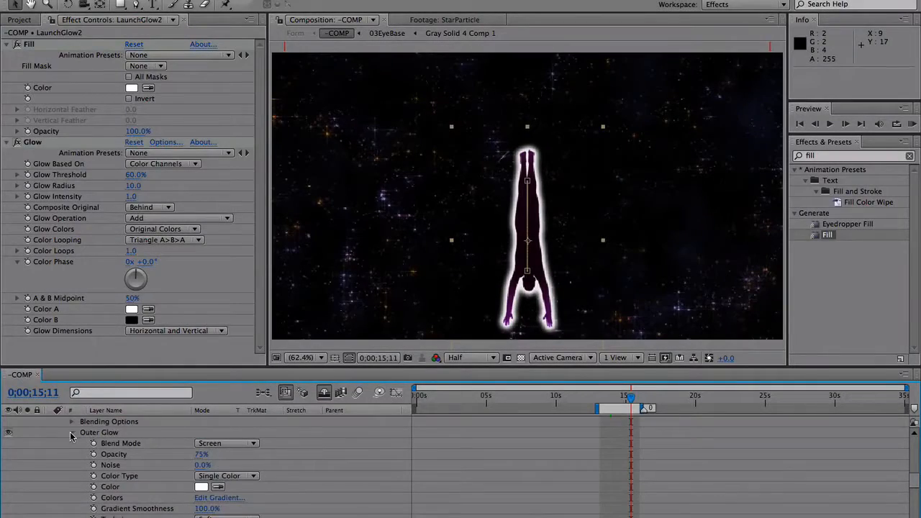
left_click(71, 434)
scroll(73, 440, "up", 4)
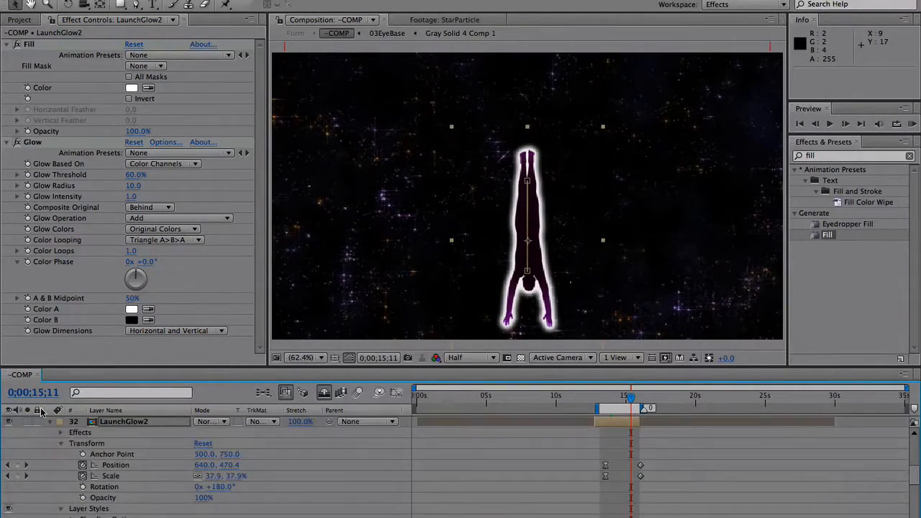
left_click(49, 423)
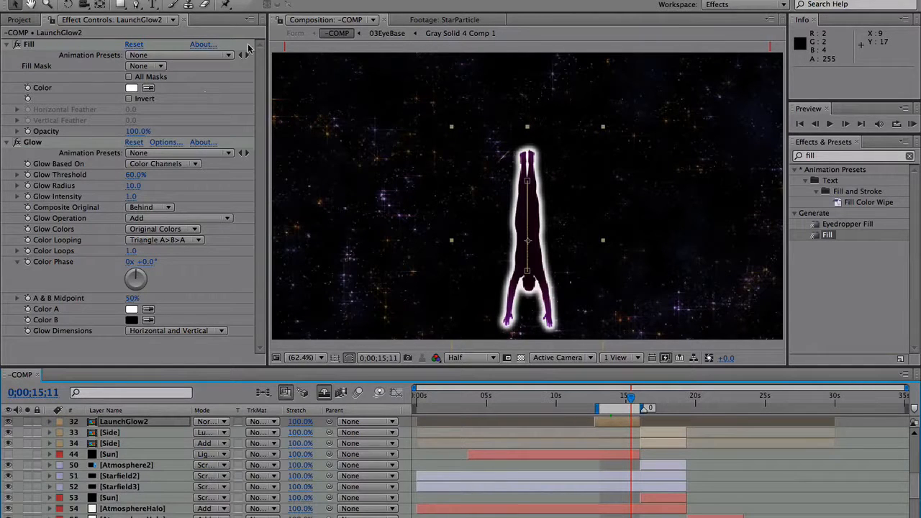
Create a new 2000 x 2000 px solid layer named Ramp
left_click(235, 0)
left_click(414, 10)
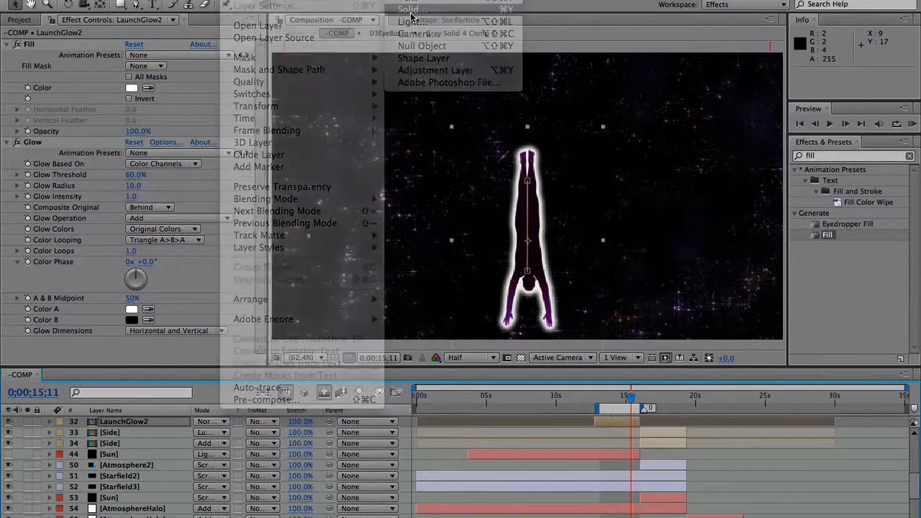
type("Ramp")
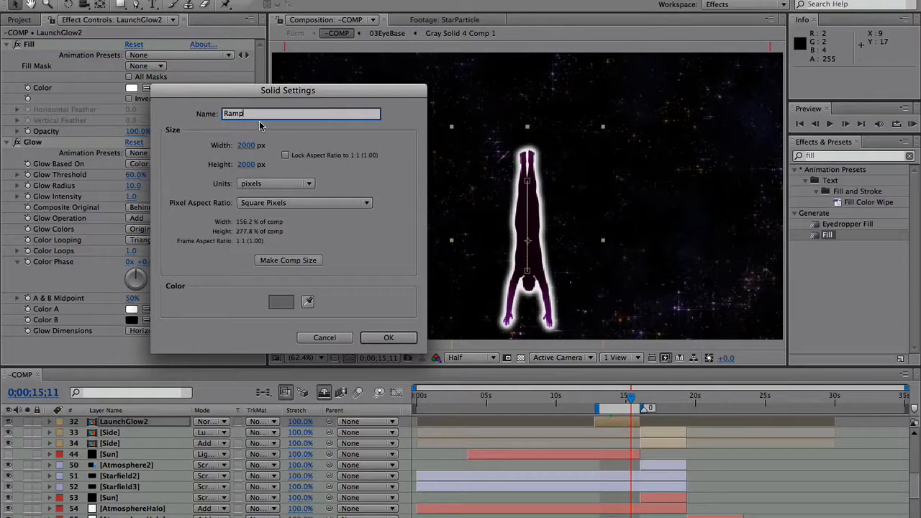
key("Return")
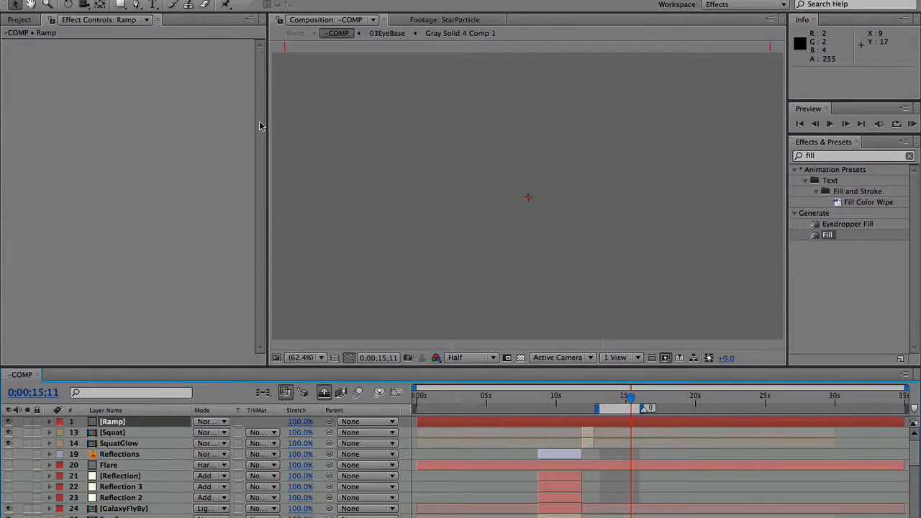
Apply the Generate Ramp effect to the Ramp solid and set its Start Color to bright red
left_click(271, 0)
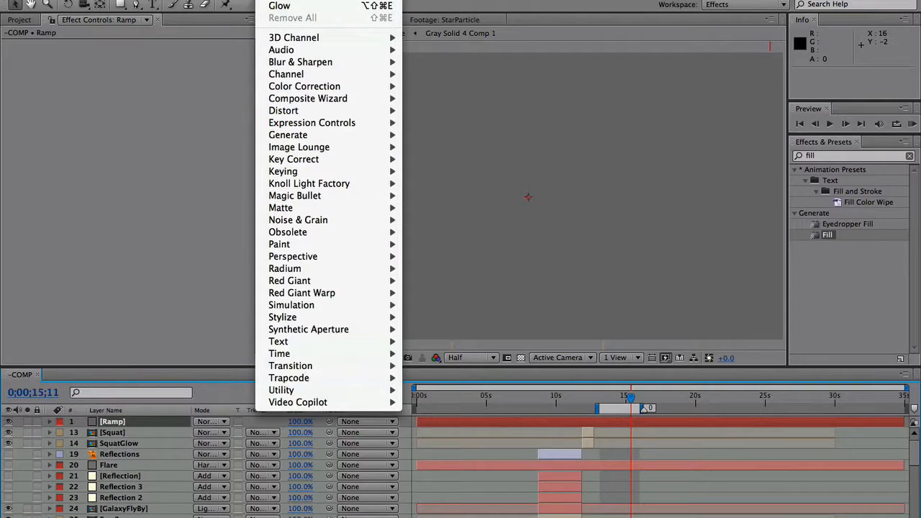
mouse_move(322, 135)
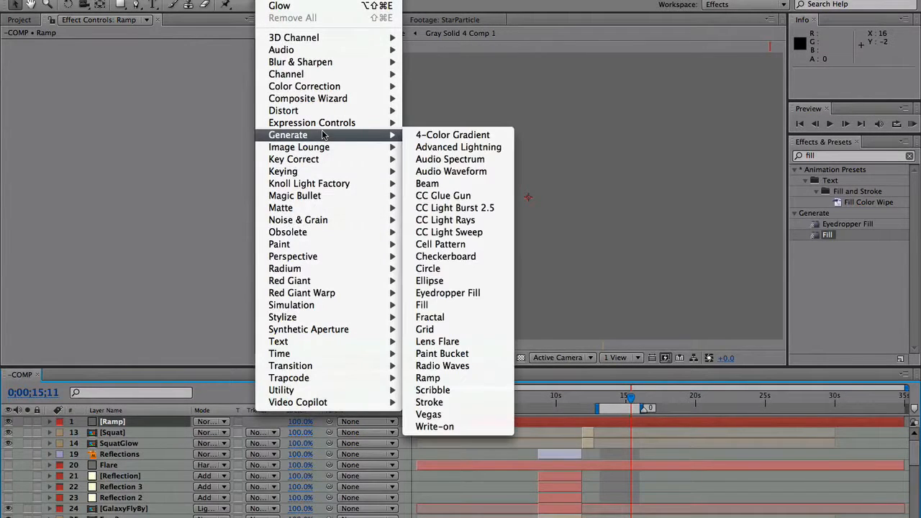
left_click(469, 377)
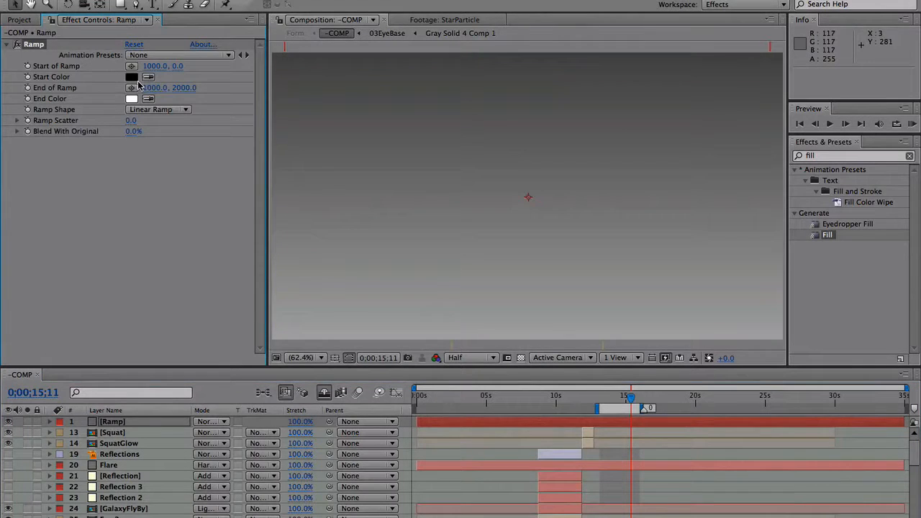
left_click(132, 77)
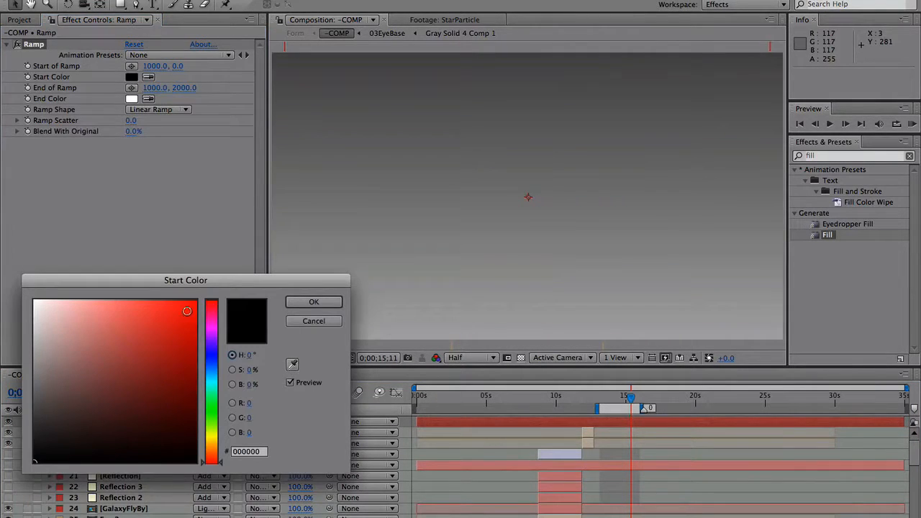
left_click(187, 311)
left_click(314, 301)
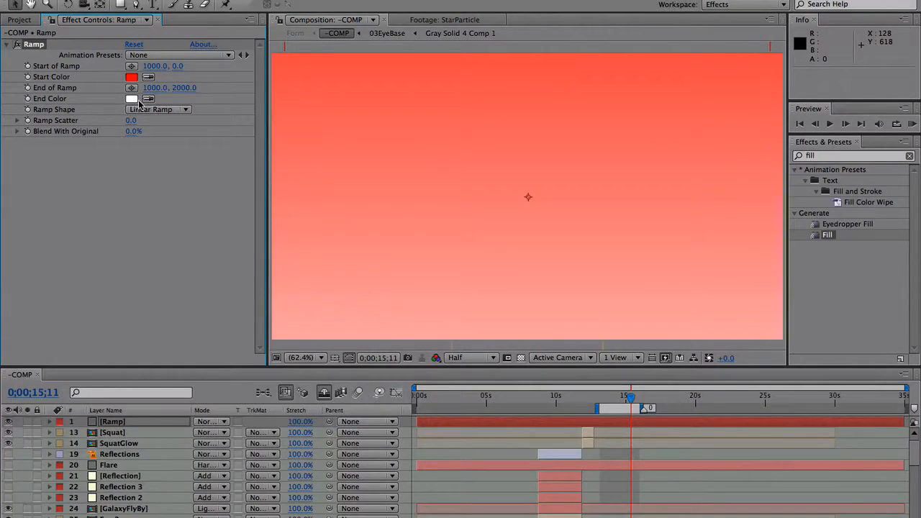
Set the Ramp effect's End Color to dark blue (003390)
left_click(132, 100)
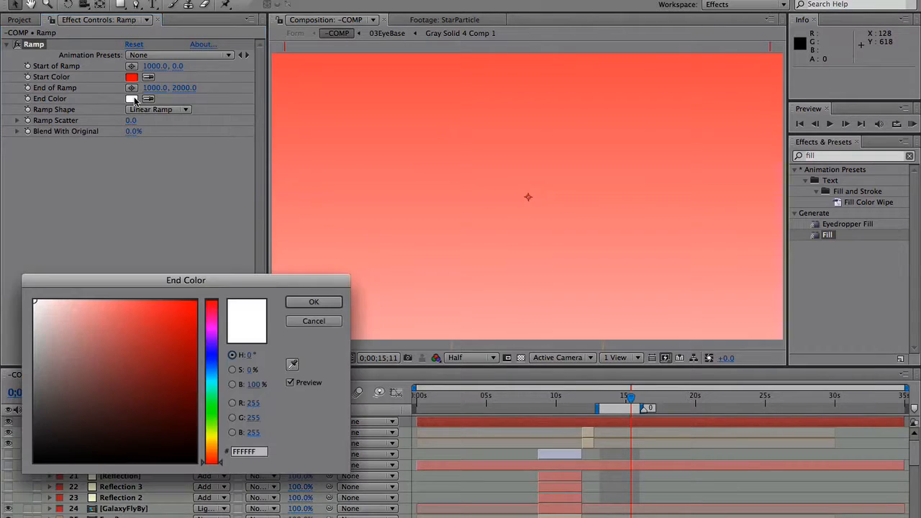
left_click(211, 362)
left_click(185, 299)
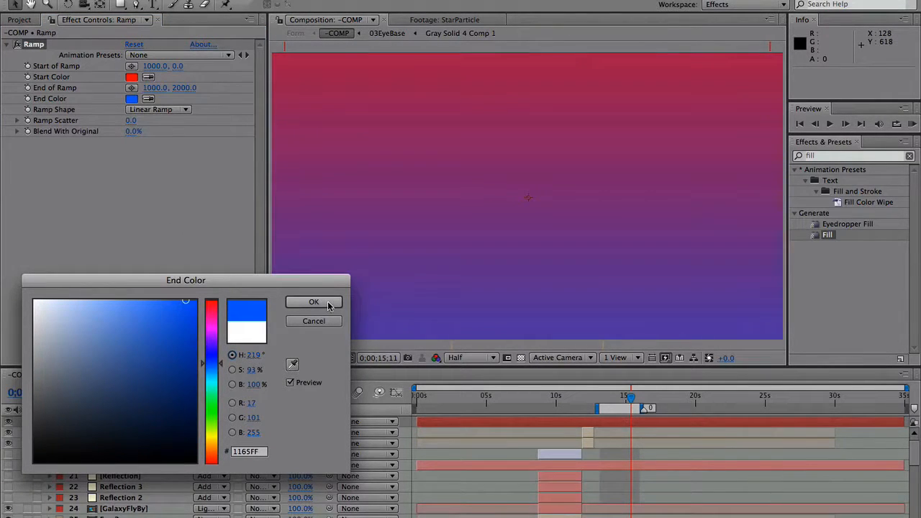
left_click(185, 365)
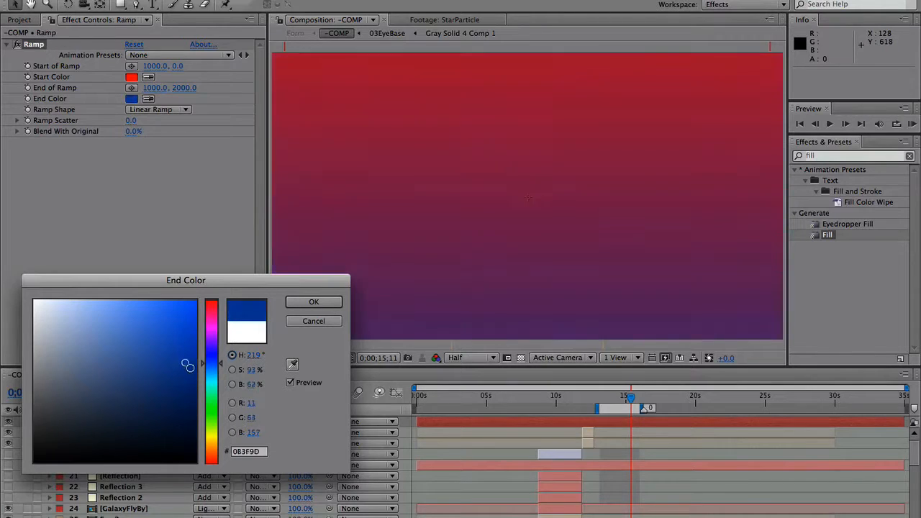
left_click_drag(187, 367, 196, 370)
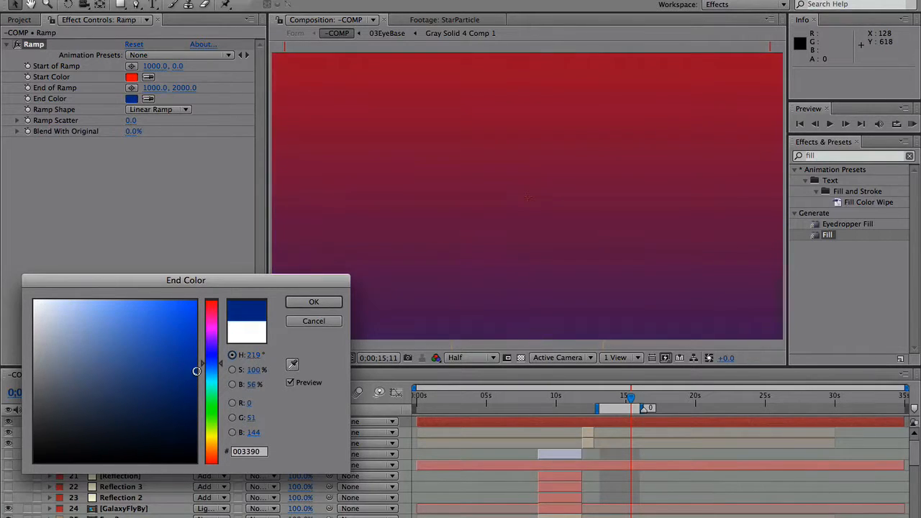
left_click(329, 302)
Move the Ramp layer directly below LaunchGlow2 as the figure's backdrop, viewing the shot at 0;00;14;19
left_click_drag(636, 404, 621, 394)
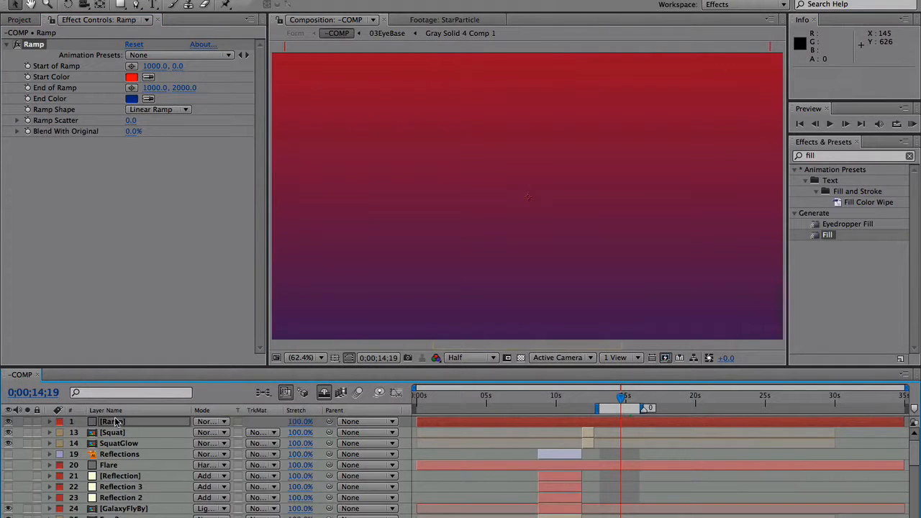
left_click_drag(114, 423, 146, 468)
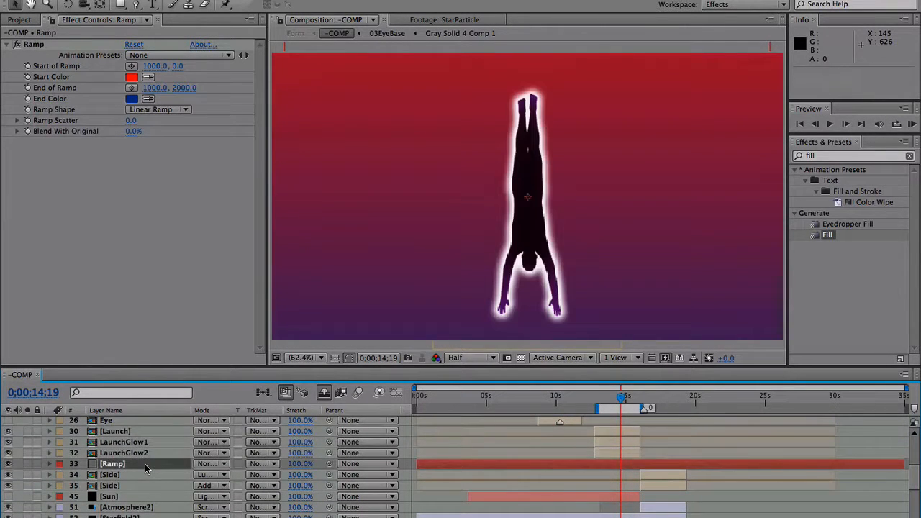
Tighten the Ramp gradient around the figure, placing its end point at about 1008, 1224 and its start point at about 1000, 826
key("comma")
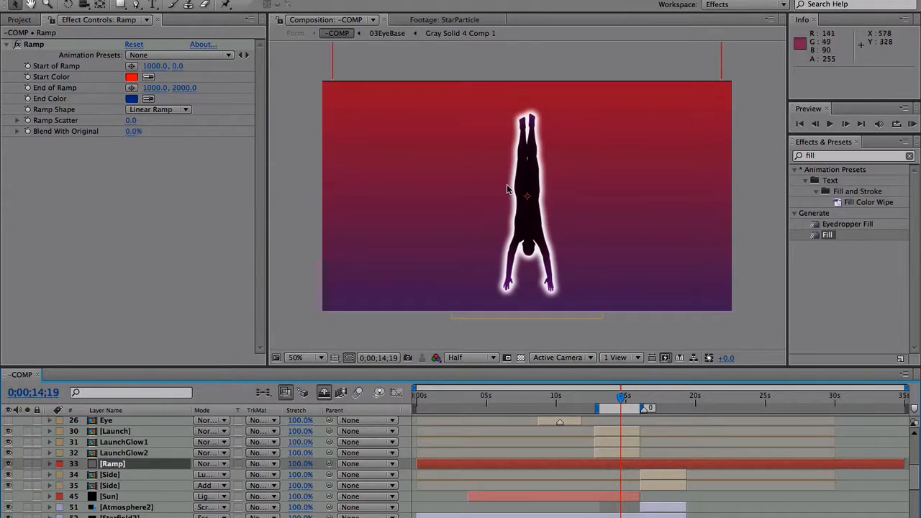
left_click(132, 87)
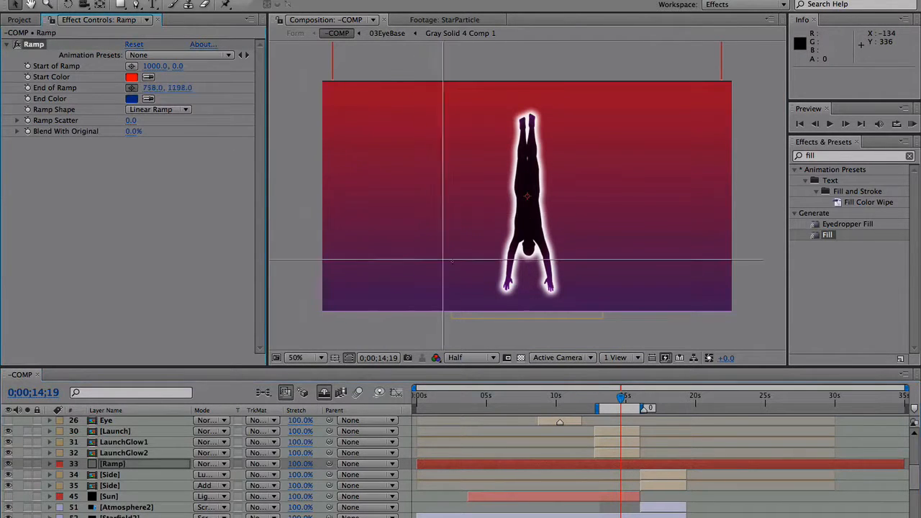
left_click(529, 269)
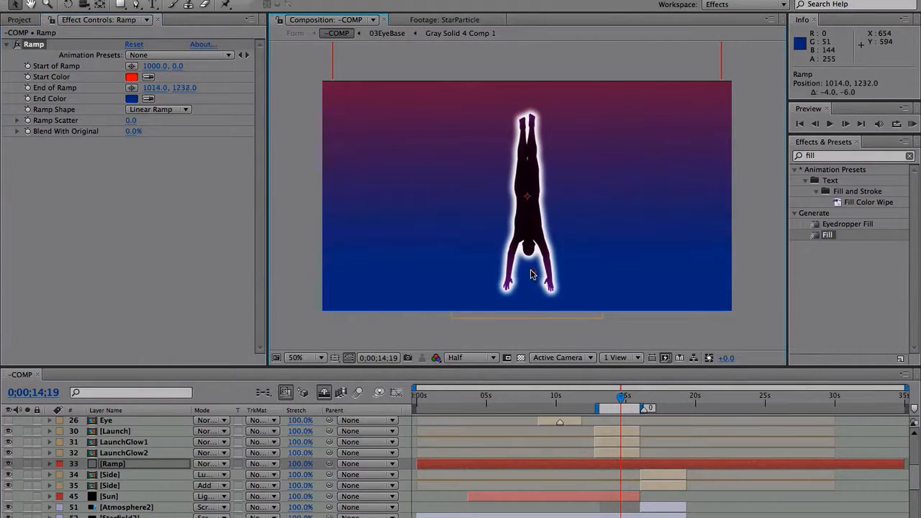
left_click(132, 66)
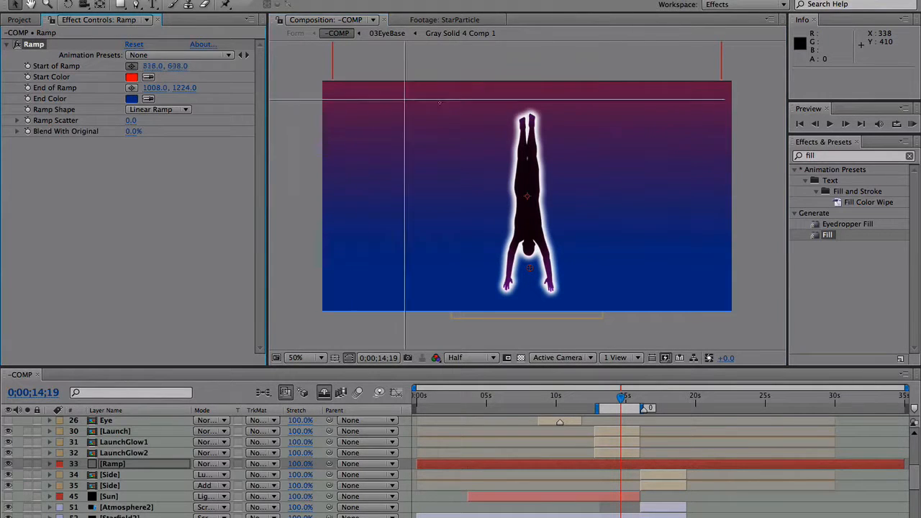
left_click(532, 149)
left_click_drag(532, 149, 528, 139)
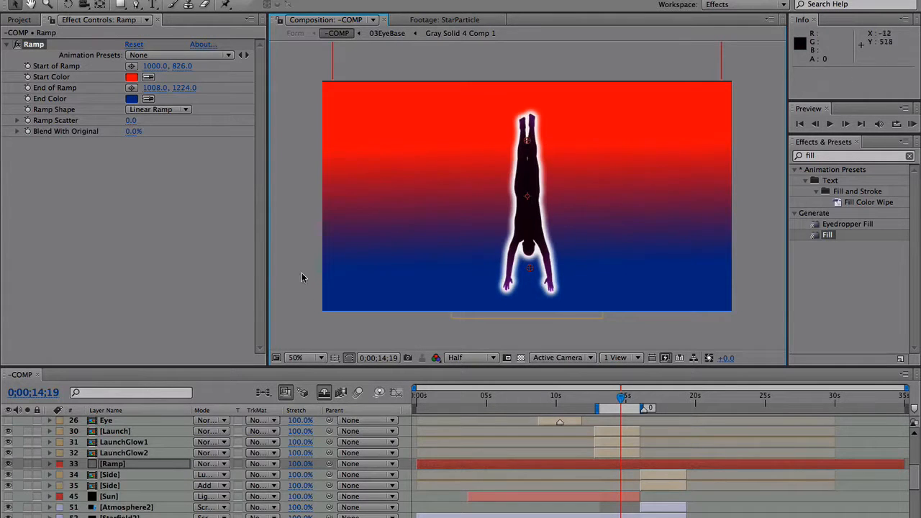
Set the Ramp layer's track matte to Luma Matte "LaunchGlow2" and inspect the LaunchGlow2 matte in isolation
left_click(264, 466)
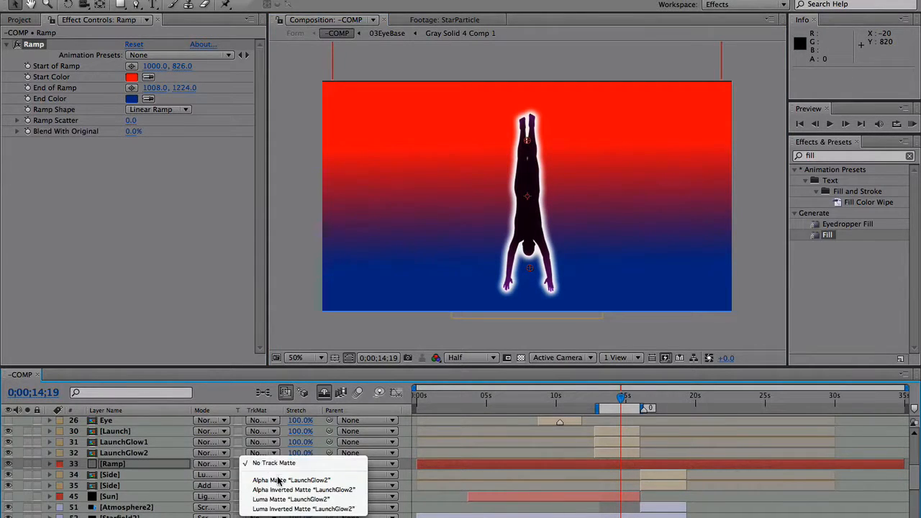
left_click(322, 499)
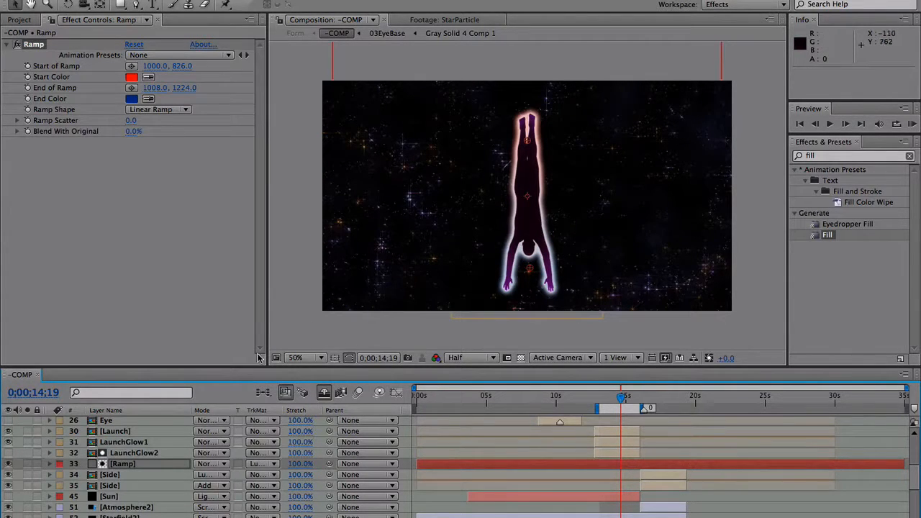
left_click(92, 453)
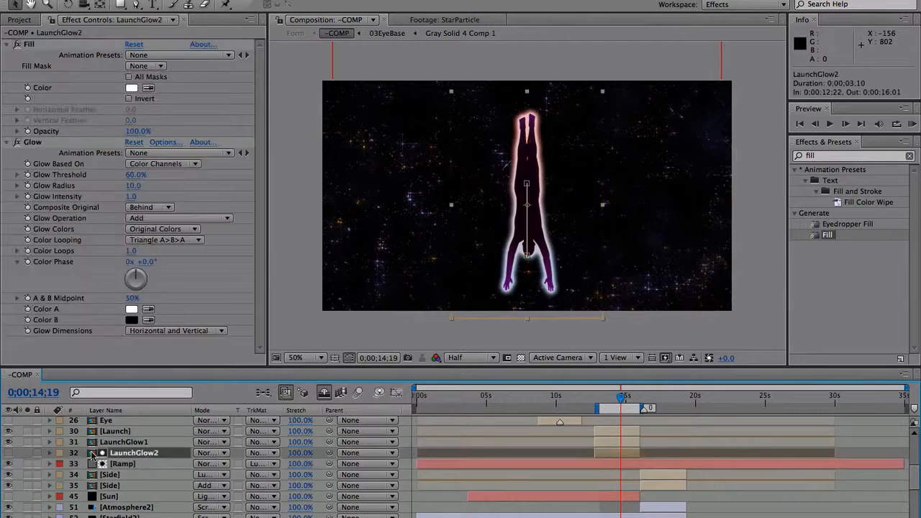
left_click(29, 454)
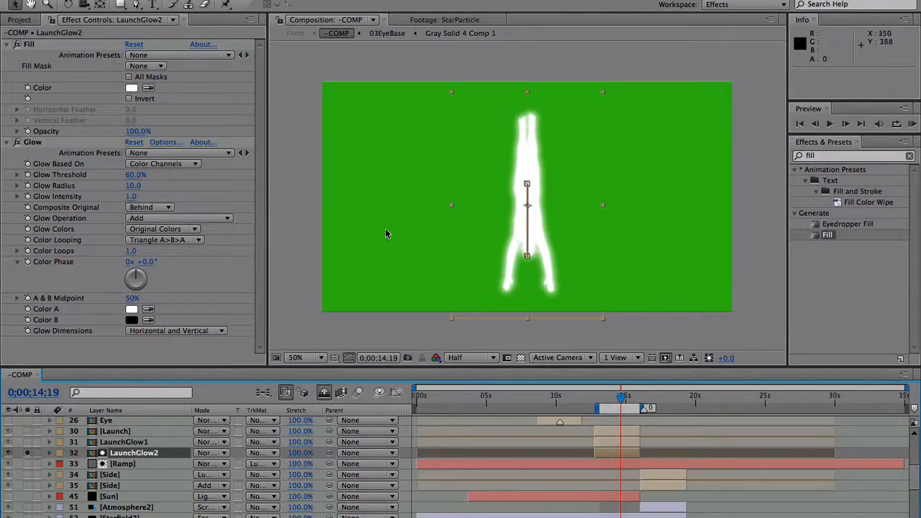
left_click(28, 453)
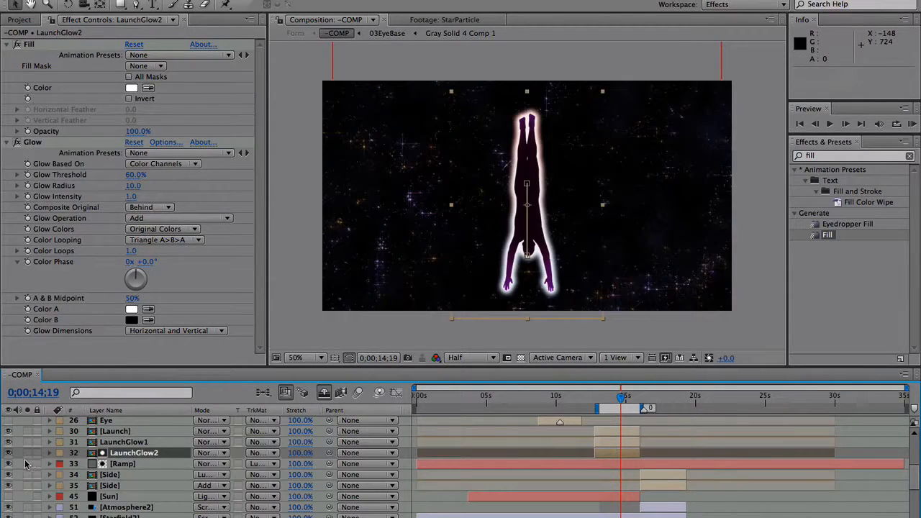
left_click(6, 453)
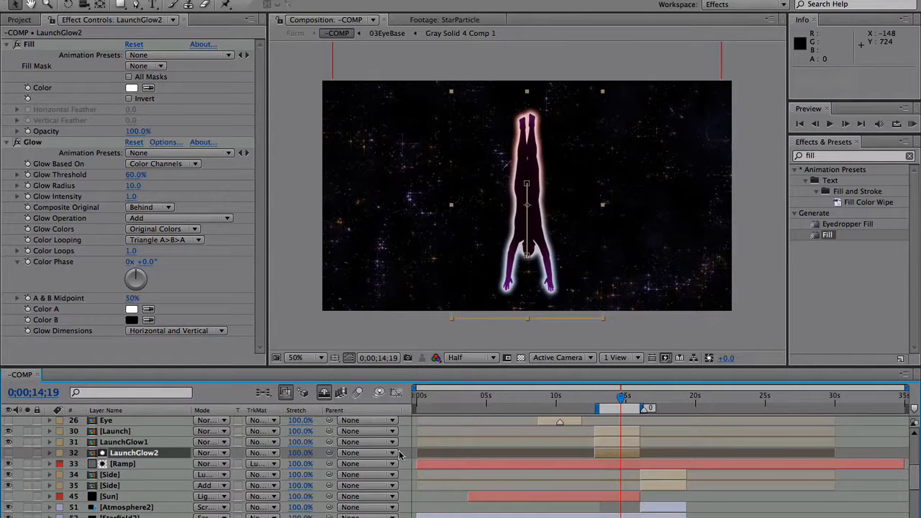
Pre-compose LaunchGlow1, LaunchGlow2 and Ramp into a new composition named LaunchGlow, moving all attributes into it
mouse_move(624, 397)
left_mouse_down()
mouse_move(603, 397)
mouse_move(634, 397)
mouse_move(619, 397)
left_mouse_up()
left_click(128, 463)
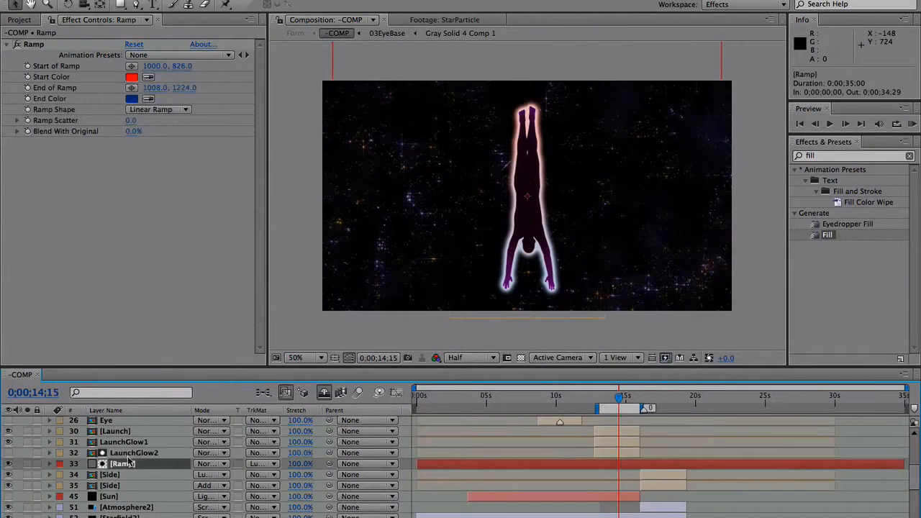
left_click(130, 445, "shift")
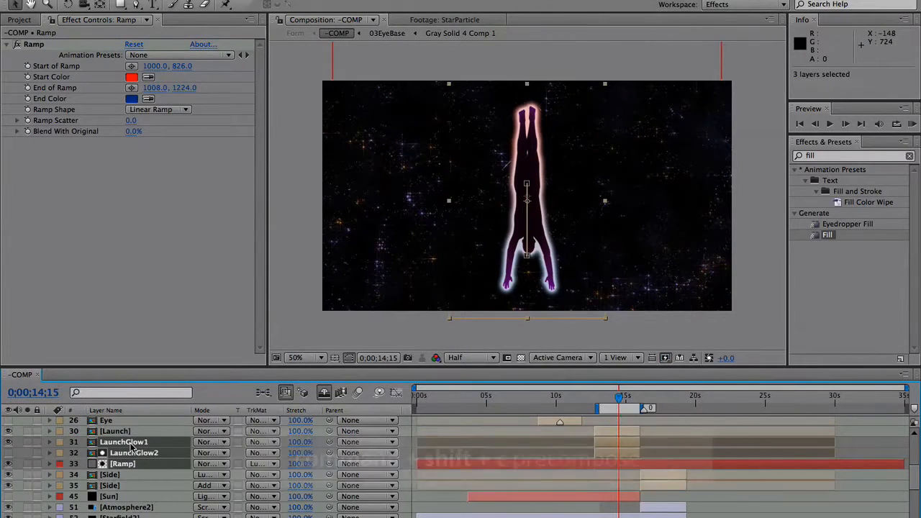
key("super+shift+c")
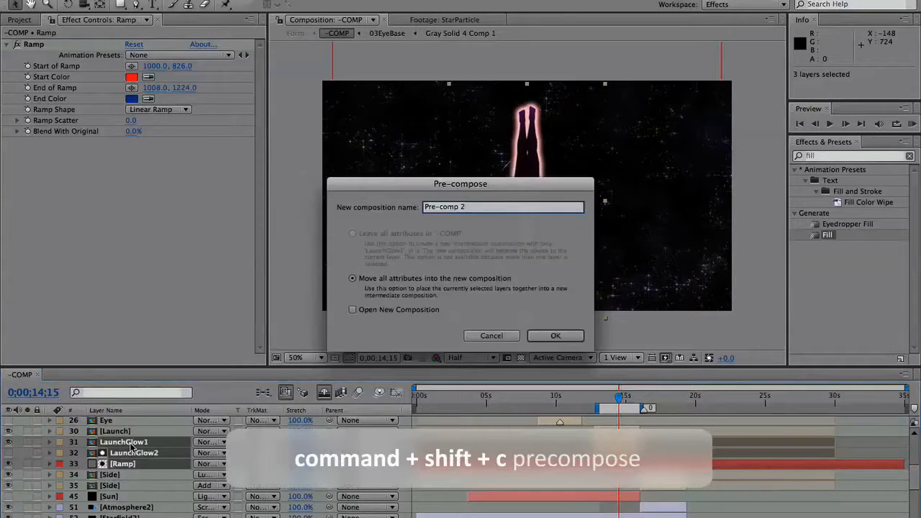
type("LaunchGlow")
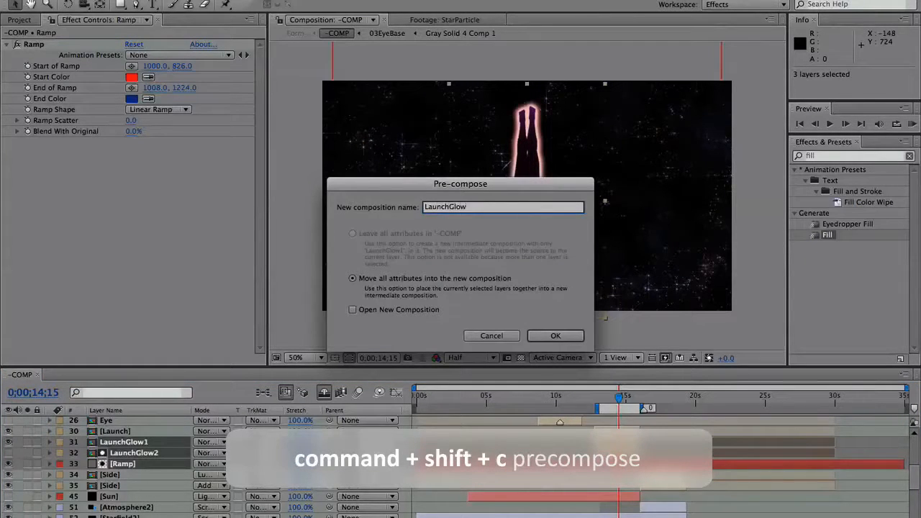
key("Return")
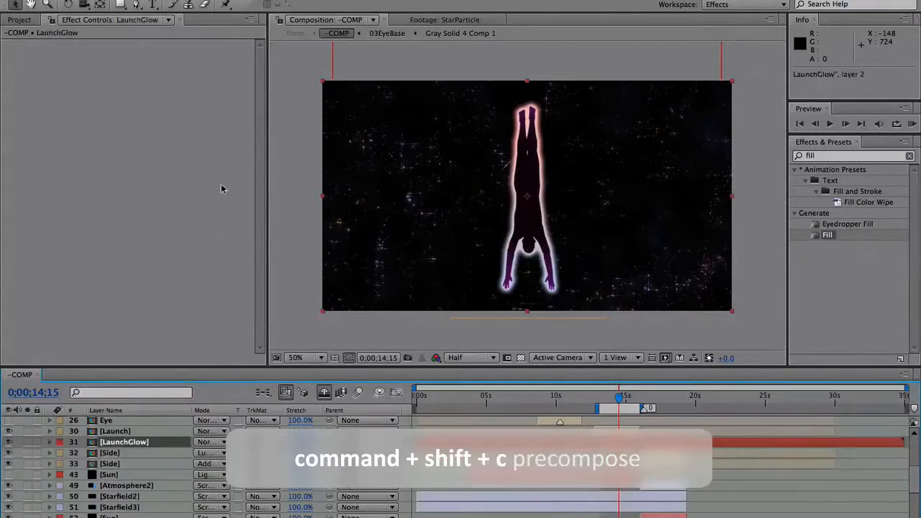
Apply the Directional Blur effect to the LaunchGlow layer and raise its Blur Length to 67.8
left_click(273, 0)
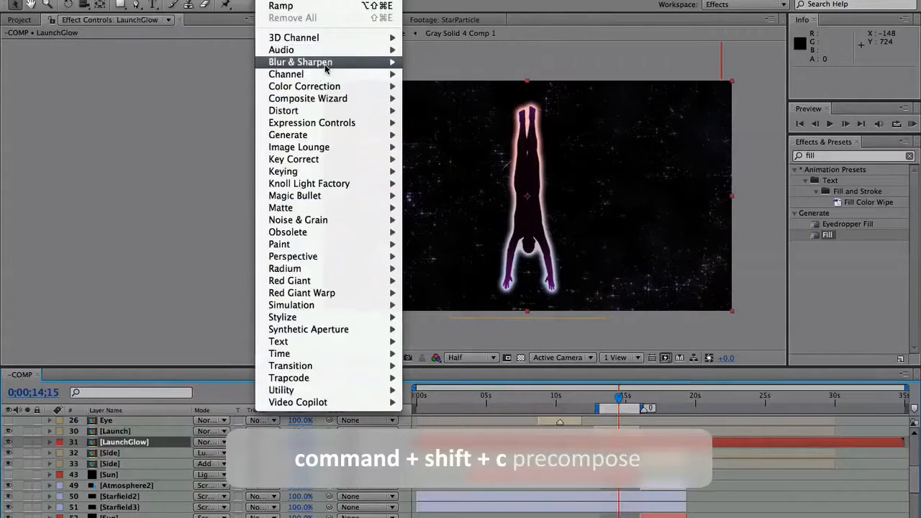
mouse_move(327, 65)
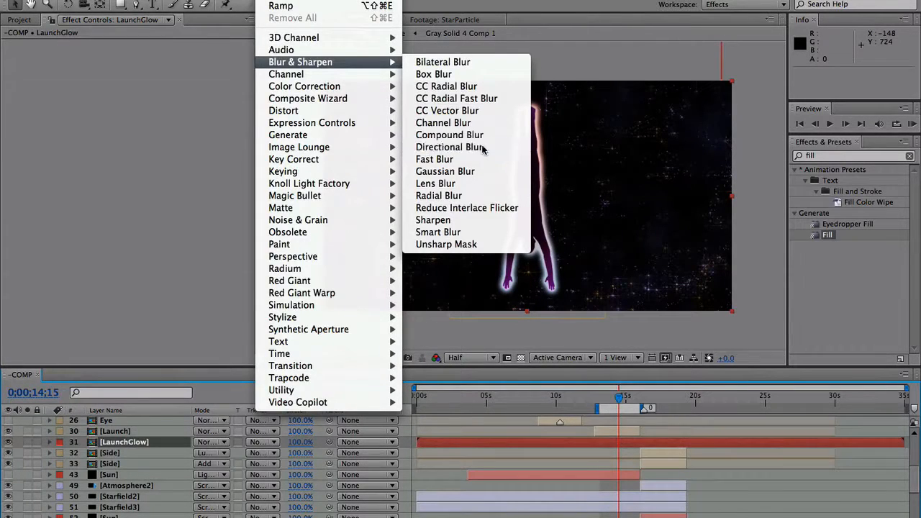
left_click(479, 147)
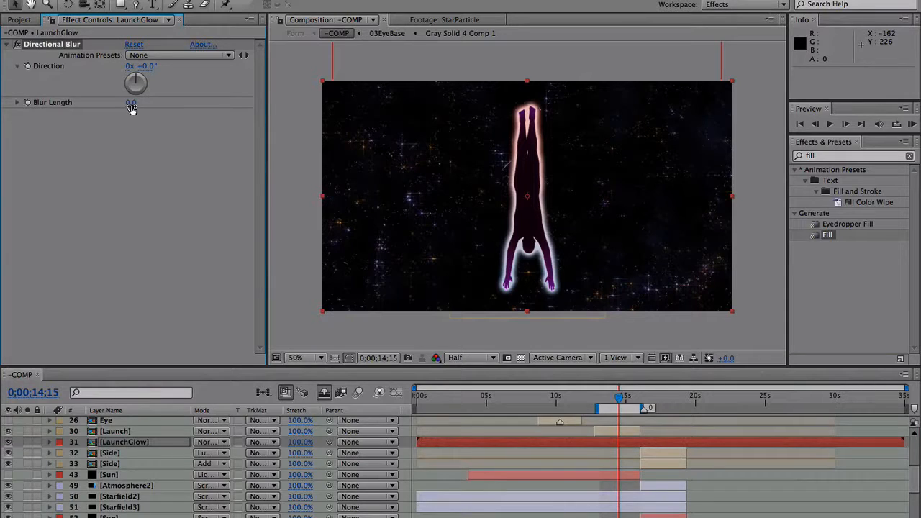
left_click_drag(131, 104, 168, 102)
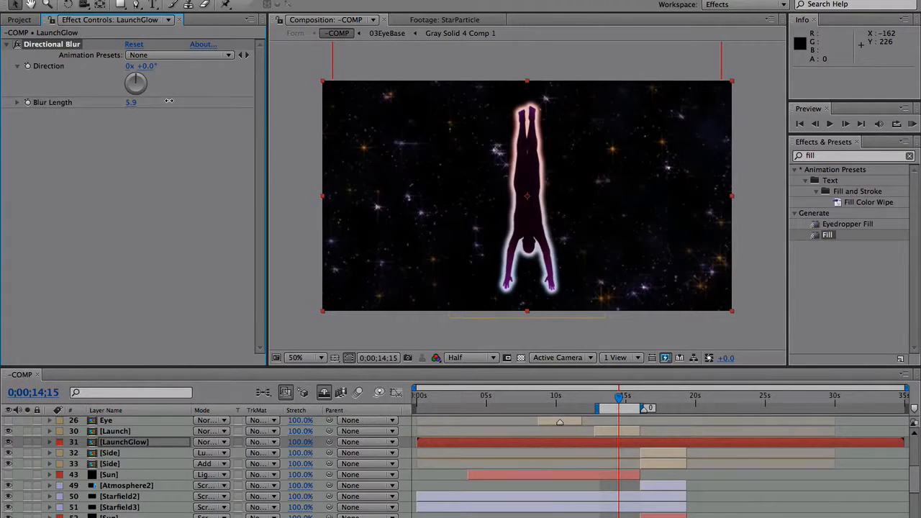
left_click_drag(261, 98, 344, 103)
left_click_drag(415, 97, 432, 98)
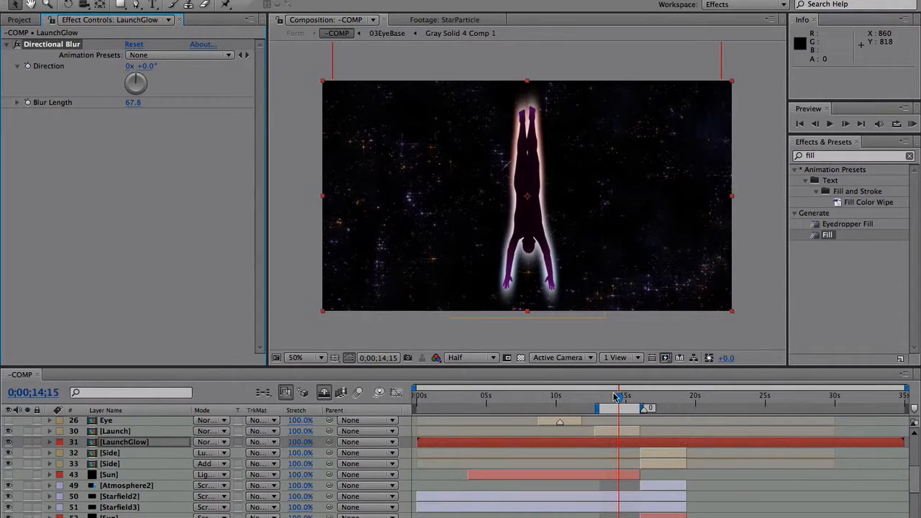
Animate LaunchGlow's Blur Length with a 67.8 keyframe at 0;00;13;24 and a value of 0 at 0;00;13;09
left_click_drag(615, 398, 612, 397)
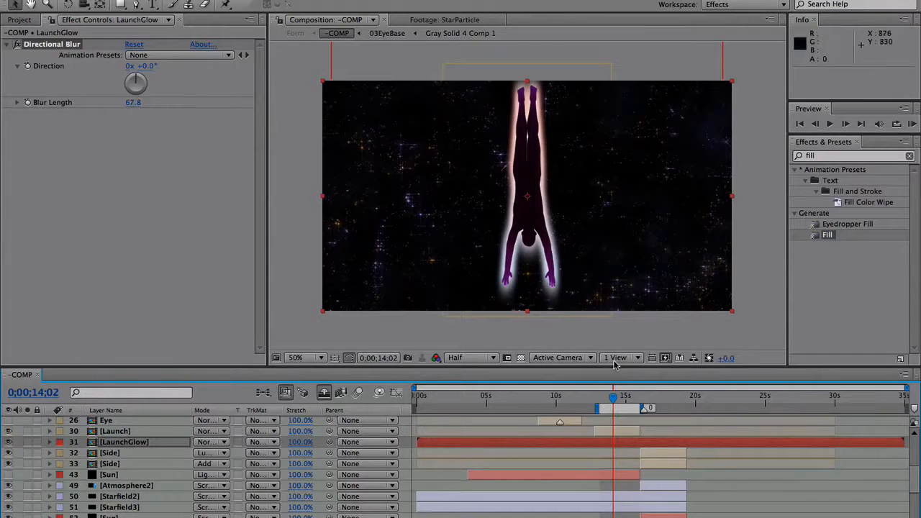
left_click_drag(616, 397, 603, 398)
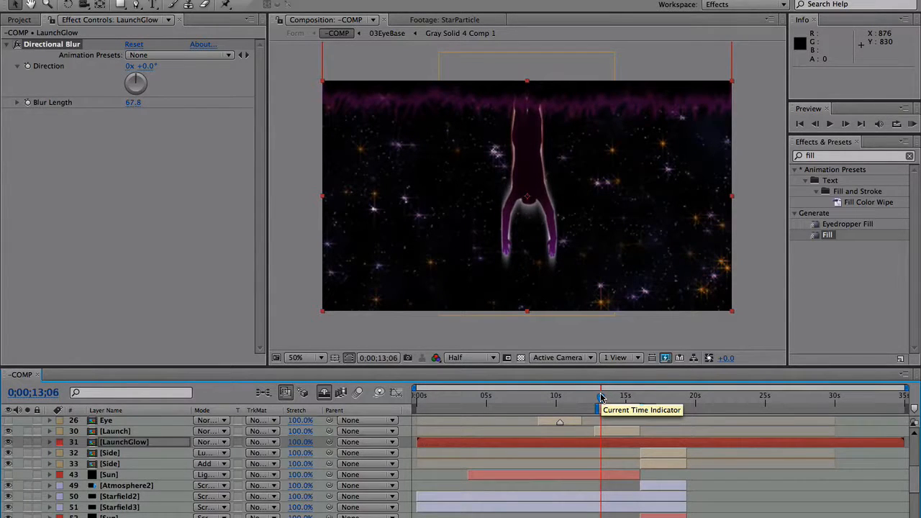
left_click_drag(601, 398, 609, 399)
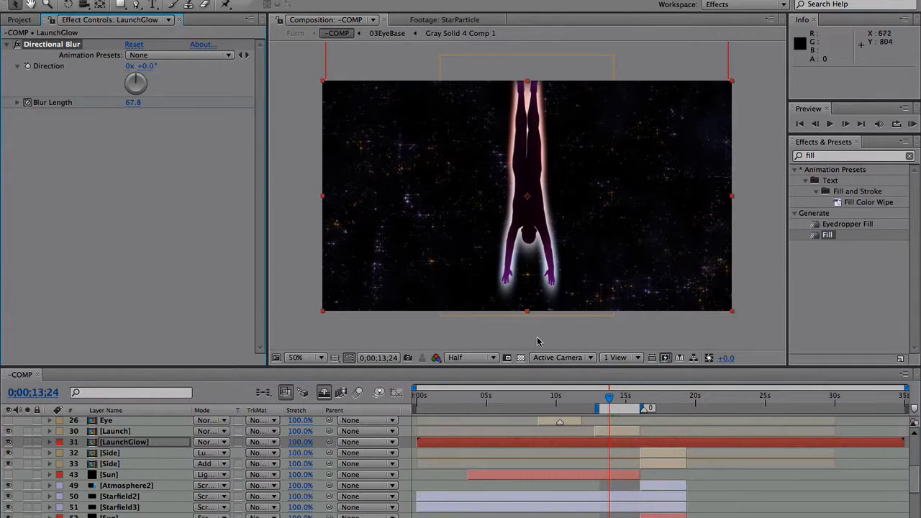
left_click_drag(611, 400, 604, 400)
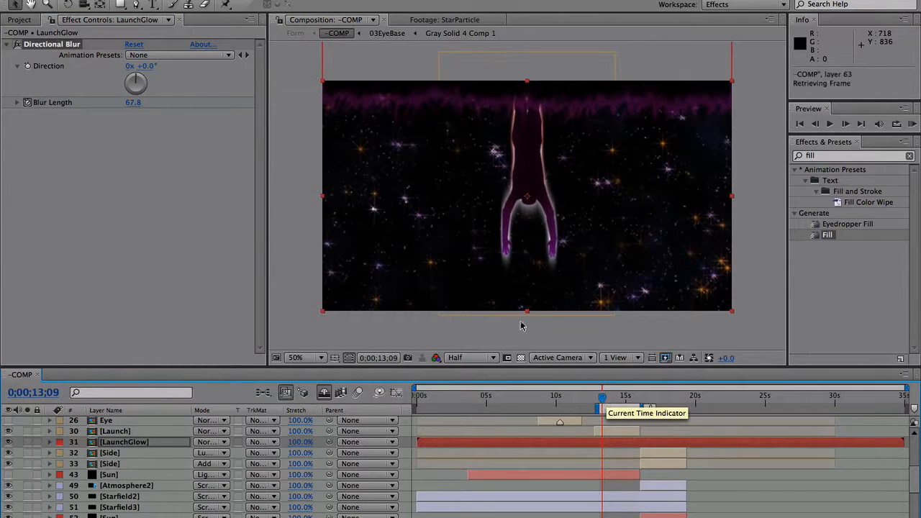
left_click(135, 103)
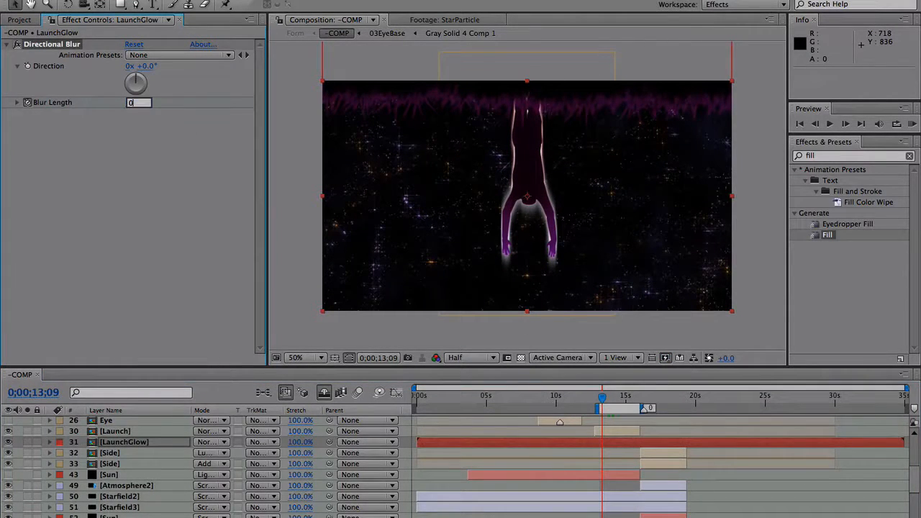
type("0")
key("Return")
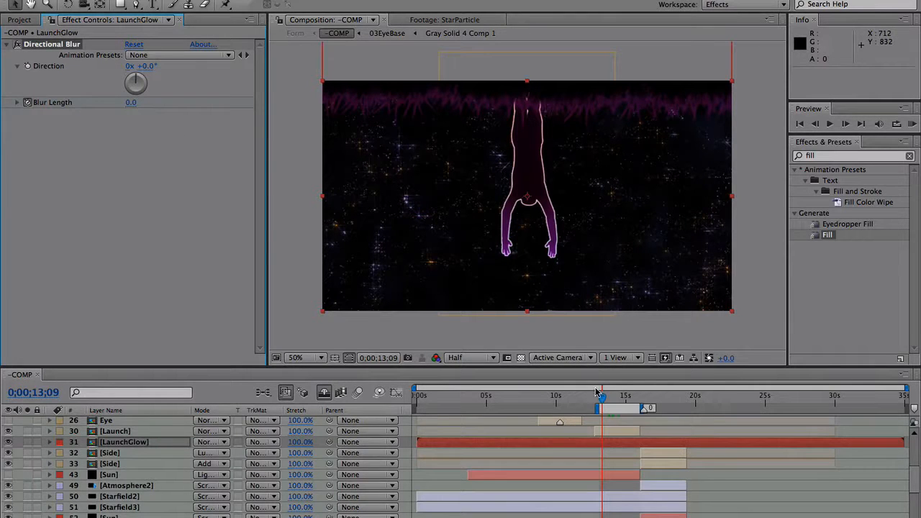
Add the Atmosphere2 image from the Mattes folder below the upper Sun layer, viewing the shot at 0;00;16;03
left_click_drag(603, 400, 640, 401)
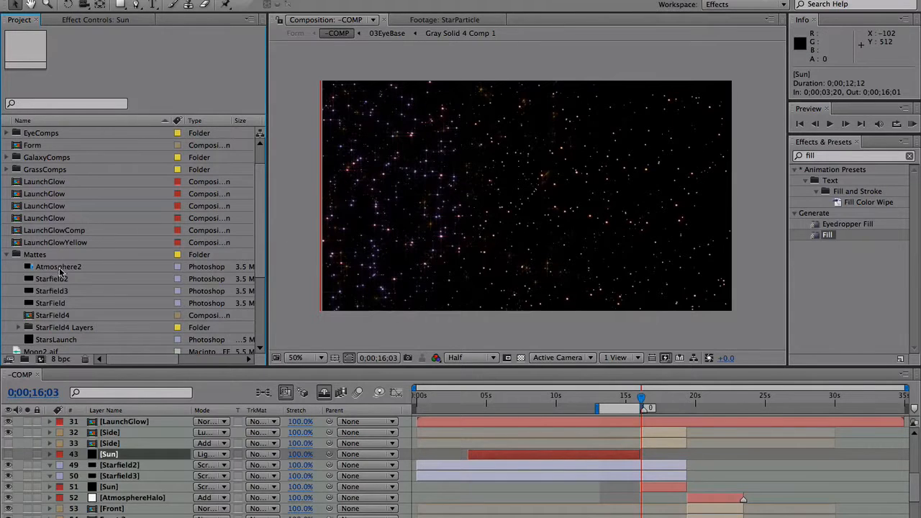
left_click_drag(60, 268, 110, 464)
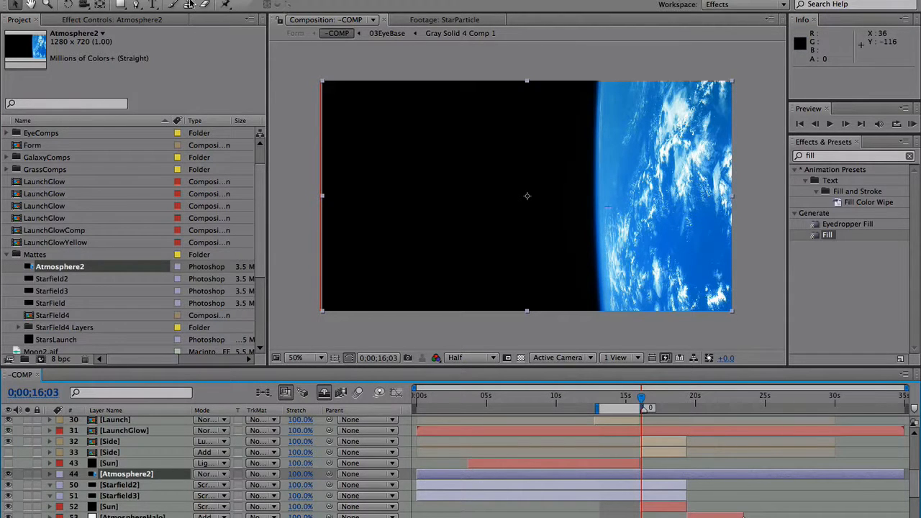
Draw a closed Pen mask on the Atmosphere2 layer around the Earth, with its curved side following the planet's edge
mouse_move(120, 4)
left_mouse_down()
mouse_move(172, 16)
mouse_move(123, 6)
mouse_move(131, 6)
left_mouse_up()
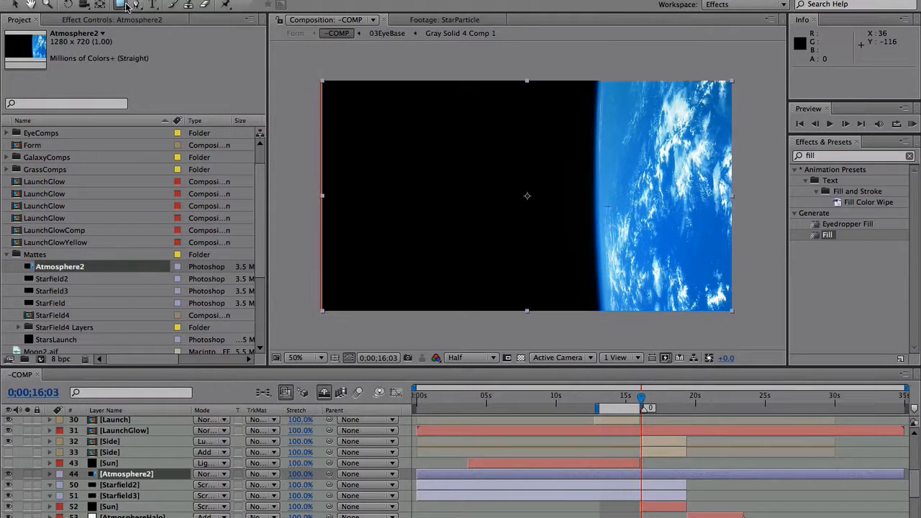
left_click(135, 7)
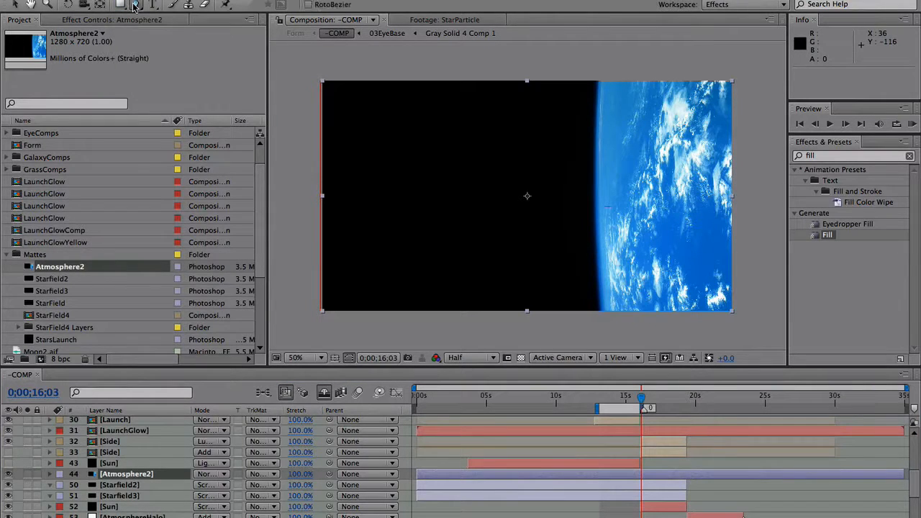
left_click(750, 63)
left_click(588, 58)
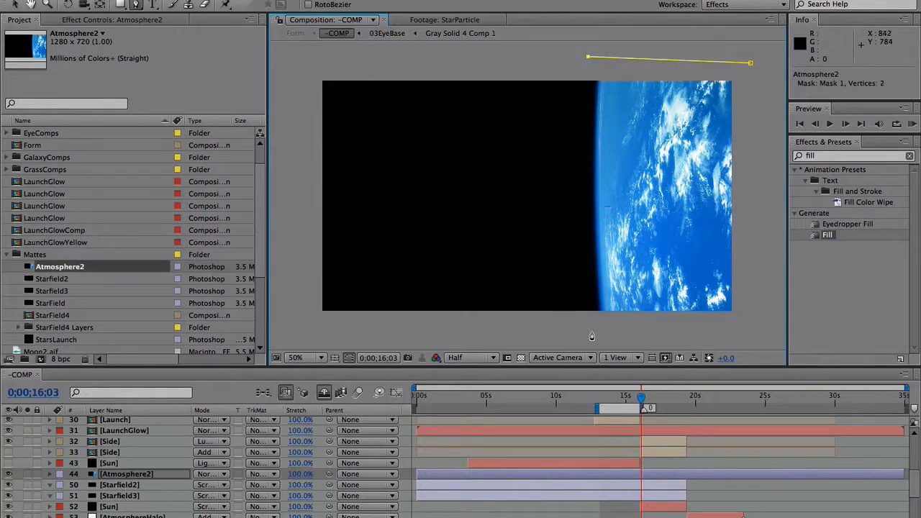
left_click_drag(601, 330, 642, 349)
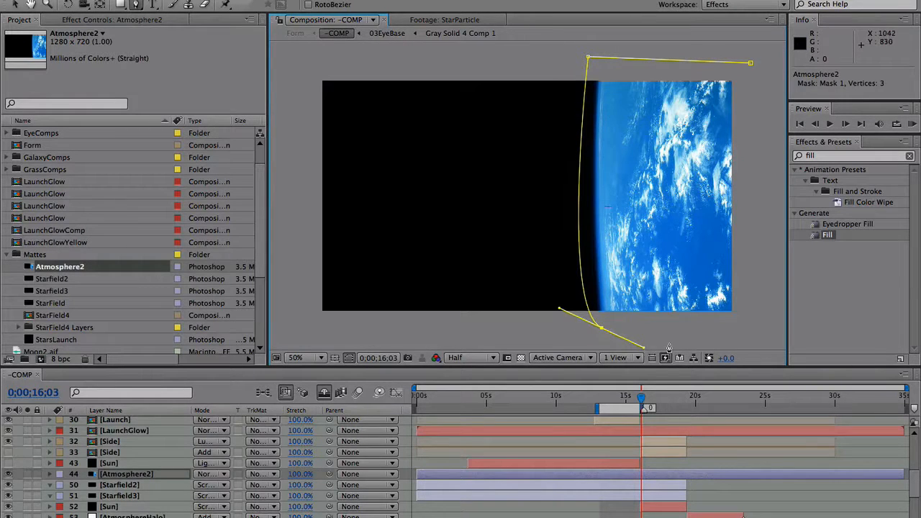
left_click(760, 334)
left_click(751, 64)
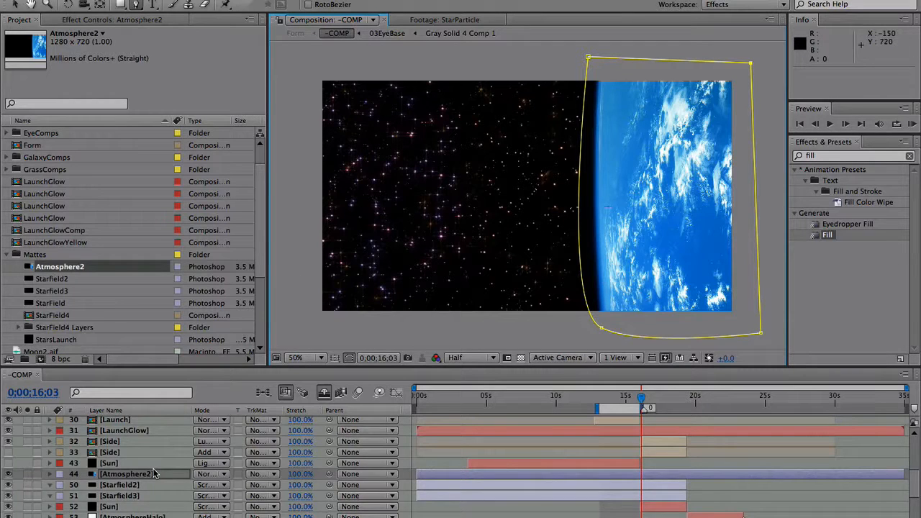
Set the Mask Feather of Mask 1 on the Atmosphere2 layer to 220 pixels
key("m")
key("m")
scroll(167, 489, "down", 3)
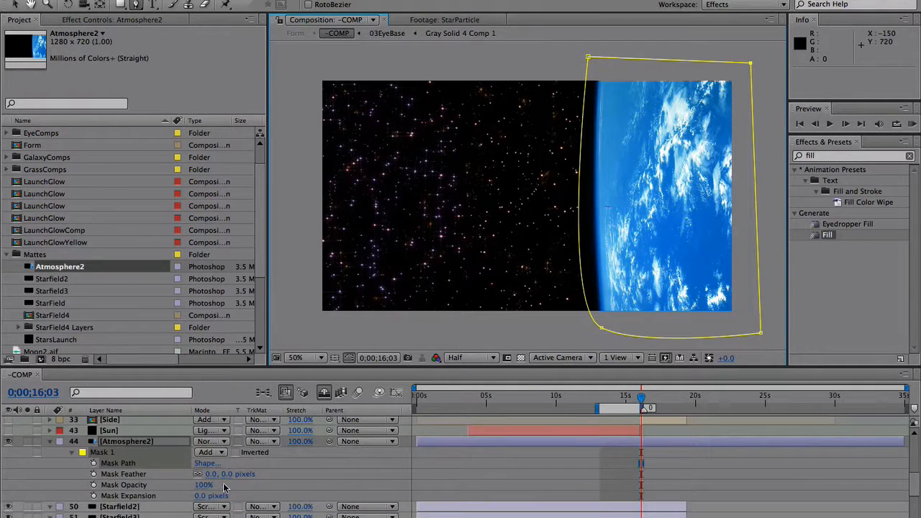
left_click_drag(228, 476, 359, 463)
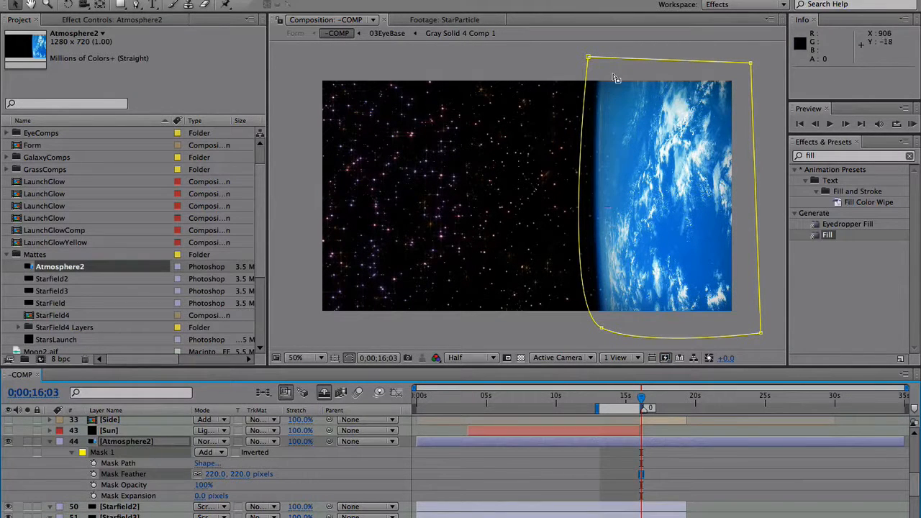
Move the four corner points of the Atmosphere2 mask farther outside the frame, beyond the Earth's upper and lower ends
left_click_drag(589, 58, 588, 47)
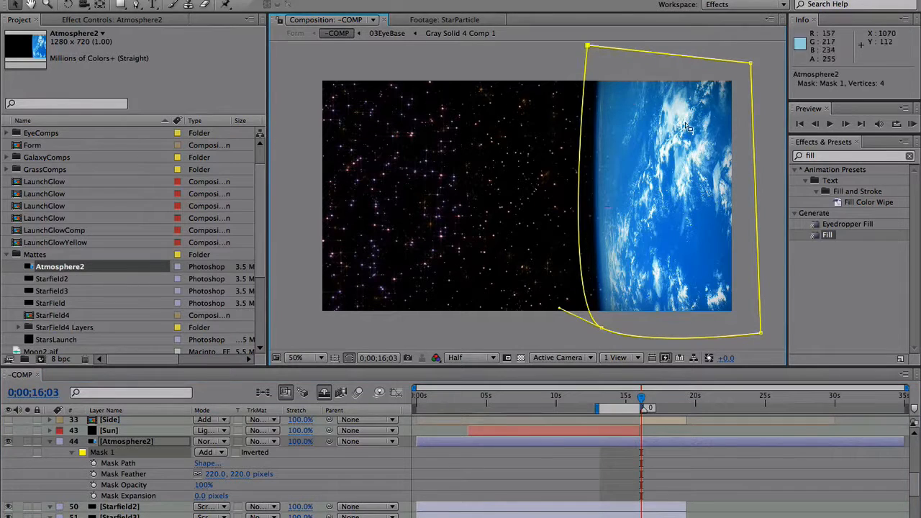
left_click_drag(753, 66, 753, 42)
left_click_drag(763, 336, 766, 340)
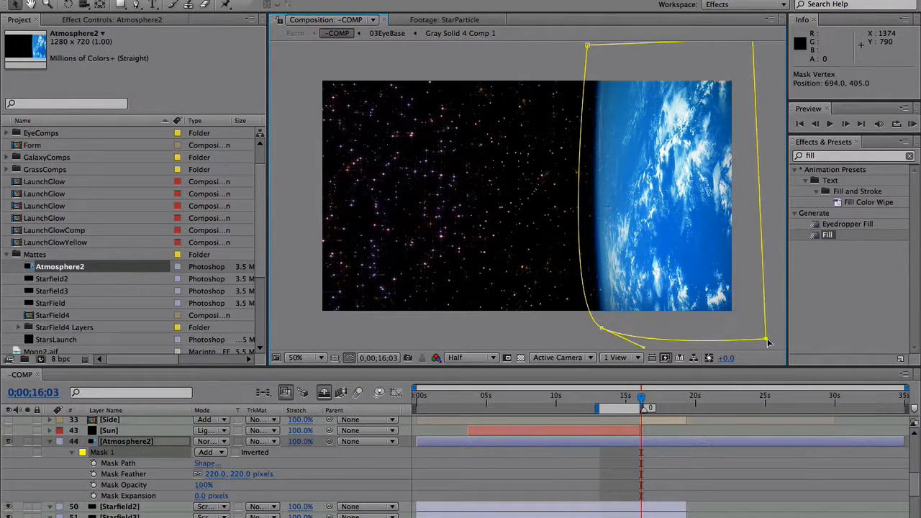
mouse_move(603, 332)
left_mouse_down()
mouse_move(588, 342)
mouse_move(603, 347)
left_mouse_up()
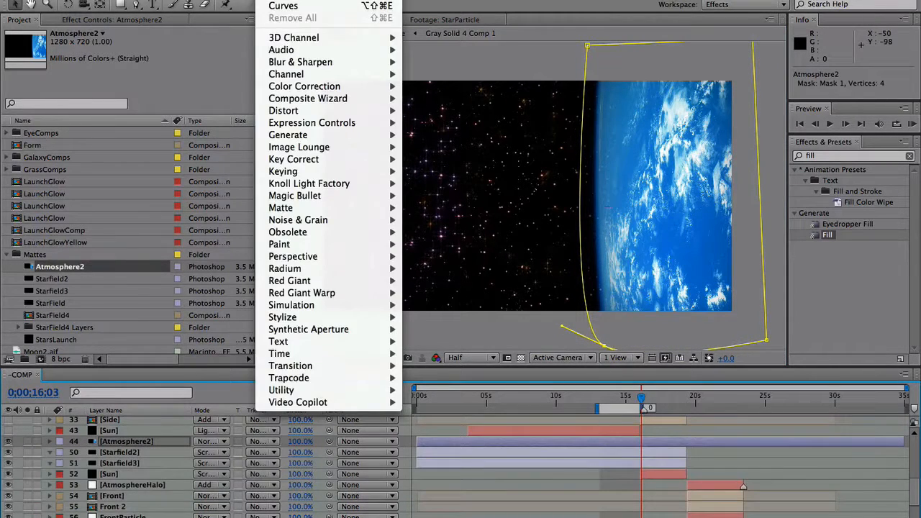
key("Escape")
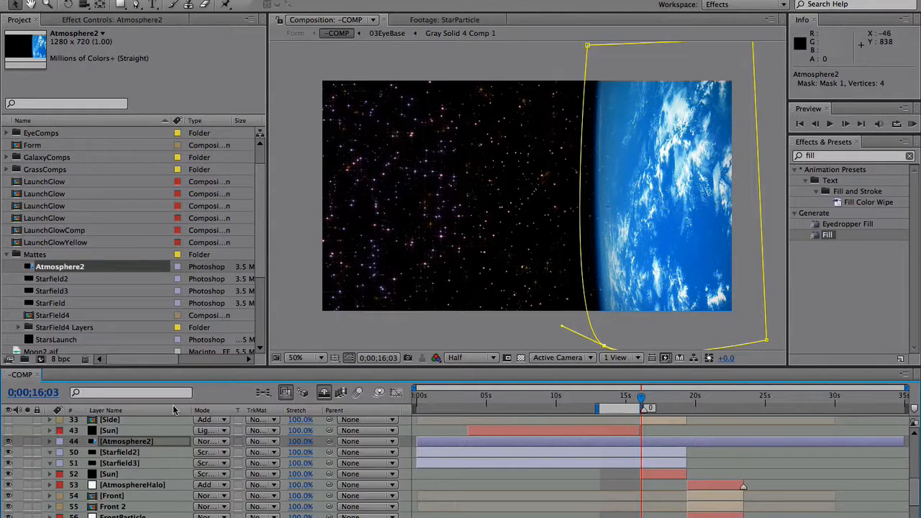
Examine the small Side figure against the Earth's edge up close, at 0;00;16;03 and 0;00;17;03, then fit the whole frame in view
left_click(110, 430)
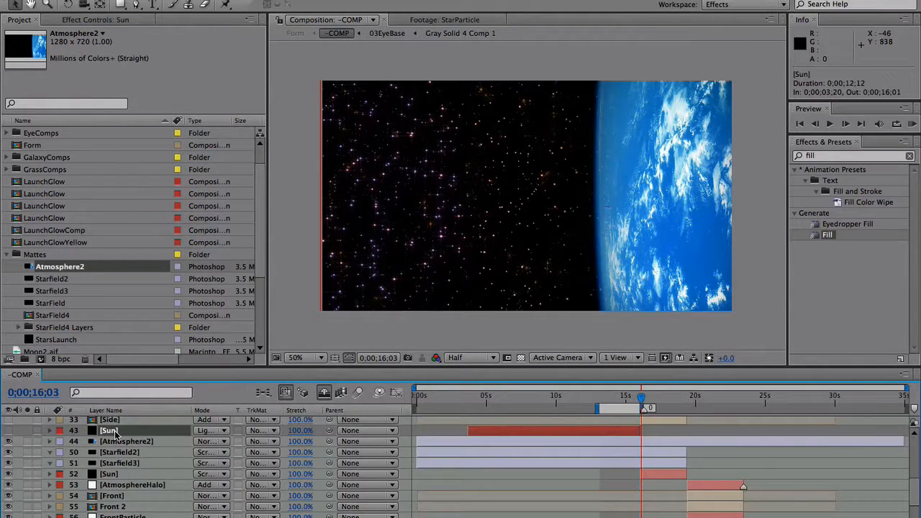
scroll(115, 434, "up", 1)
left_click(111, 451)
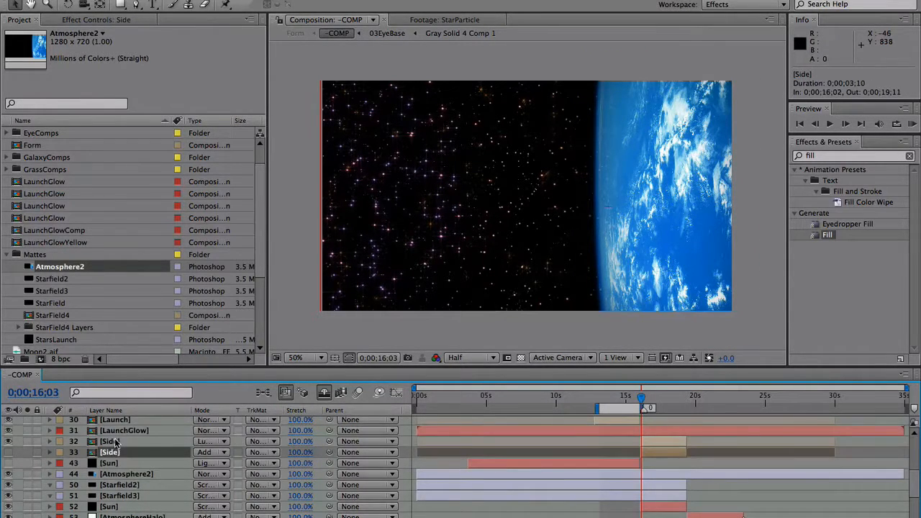
left_click(111, 441)
scroll(608, 216, "up", 4)
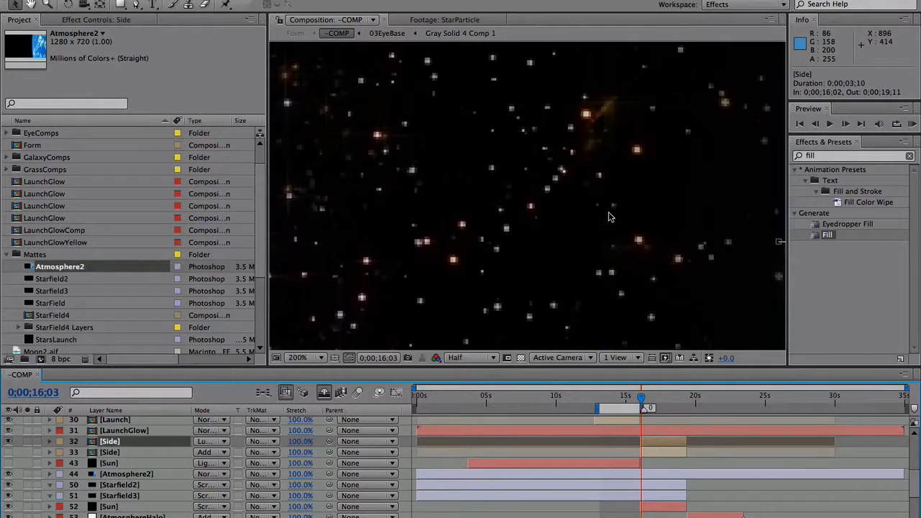
left_click_drag(667, 247, 438, 179)
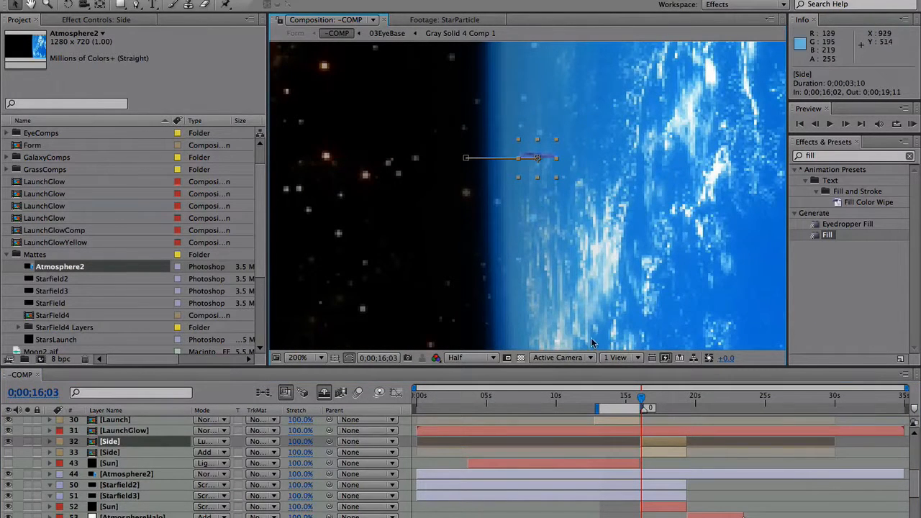
left_click_drag(636, 396, 654, 398)
scroll(498, 248, "down", 3)
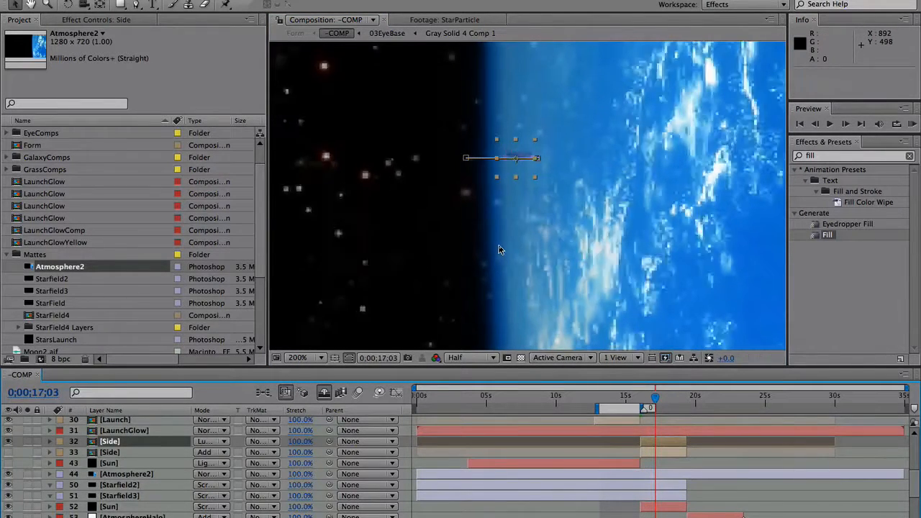
left_click_drag(498, 248, 506, 287)
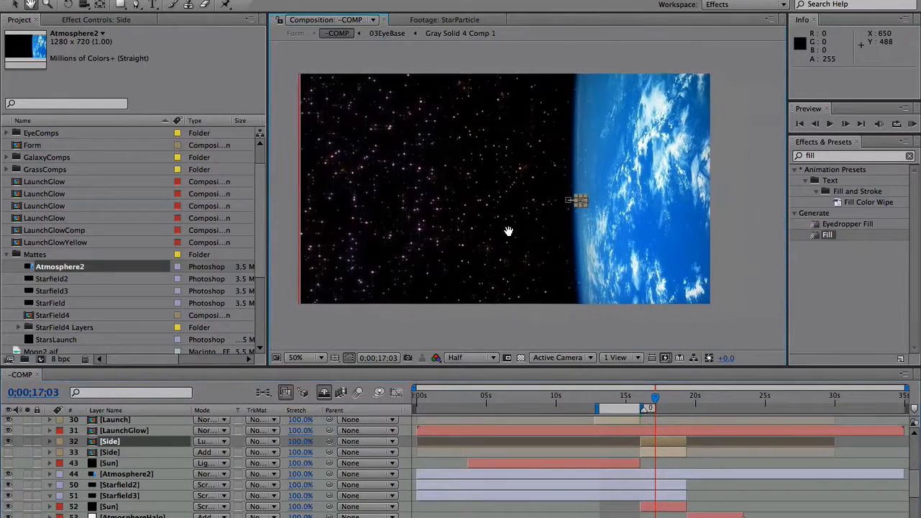
left_click(300, 357)
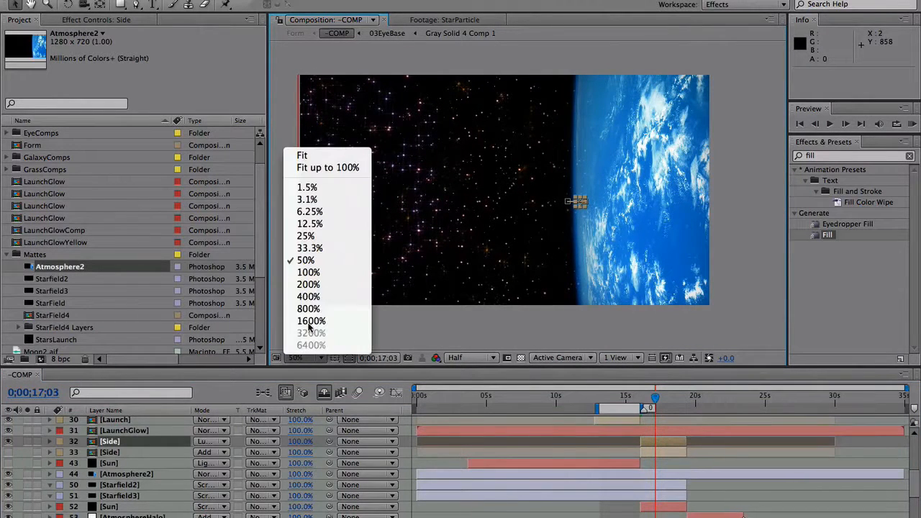
left_click(330, 168)
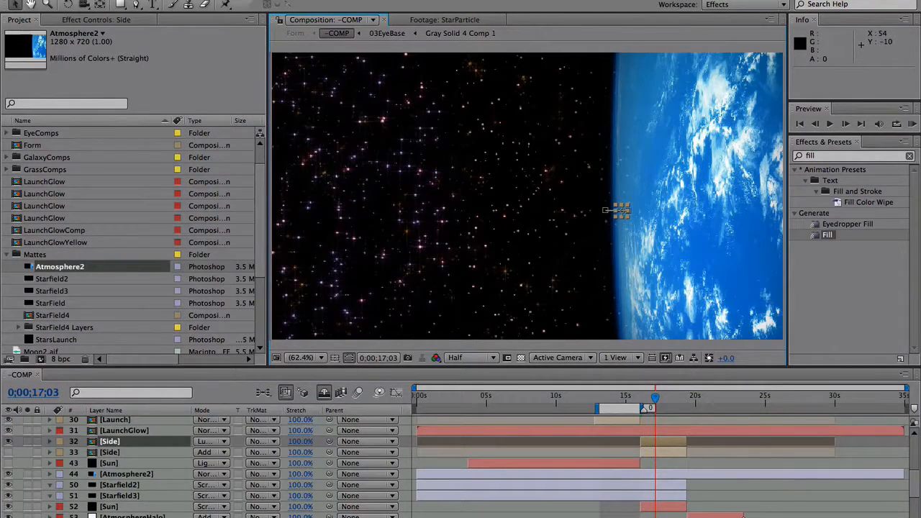
Create a new 2000 x 2000 px gray solid layer named Ramp
left_click(246, 0)
mouse_move(249, 2)
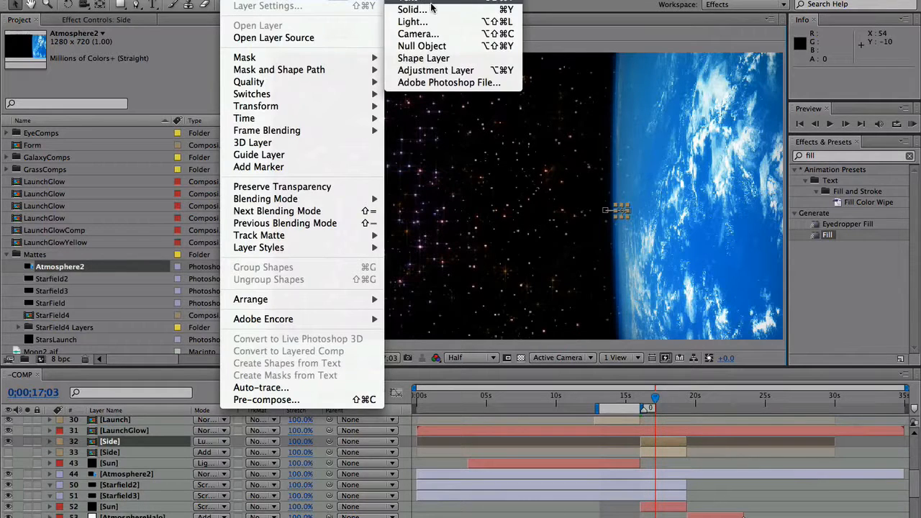
left_click(431, 9)
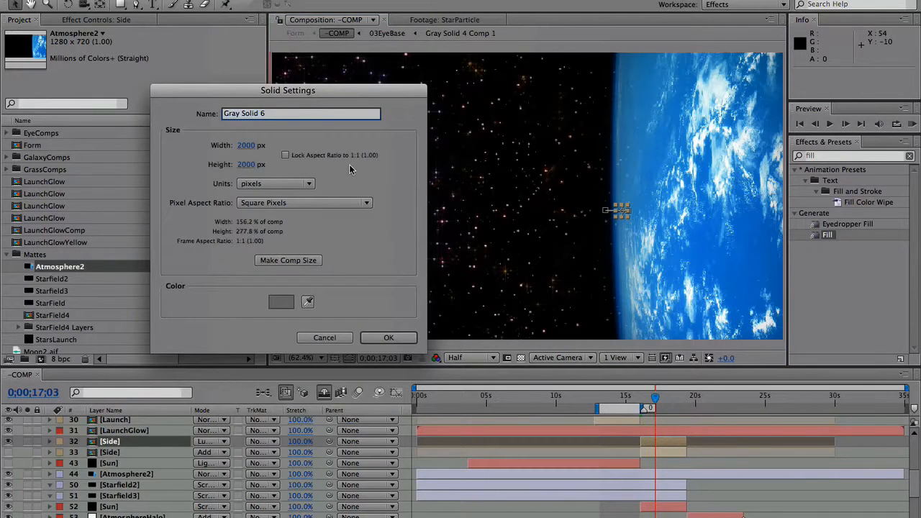
type("Ramp")
key("Return")
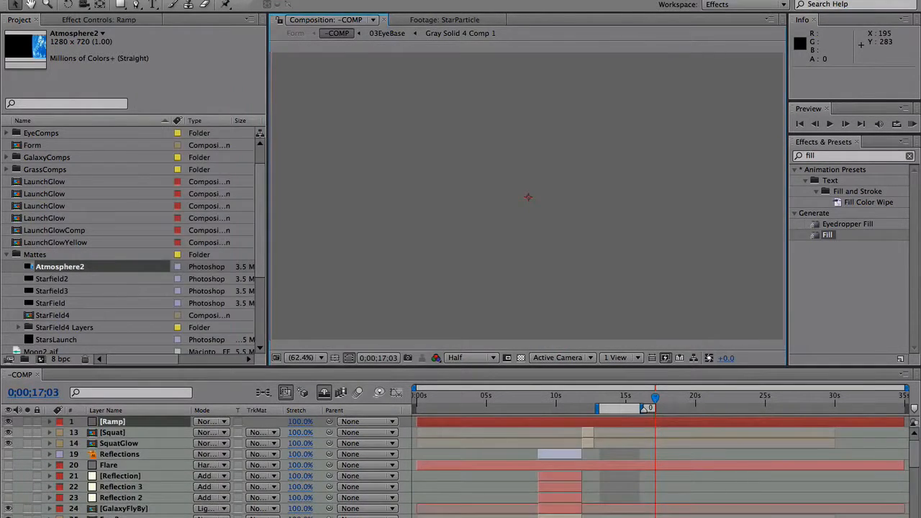
Find the Ramp effect in the effects library and apply it to the Ramp solid
left_click_drag(837, 156, 794, 157)
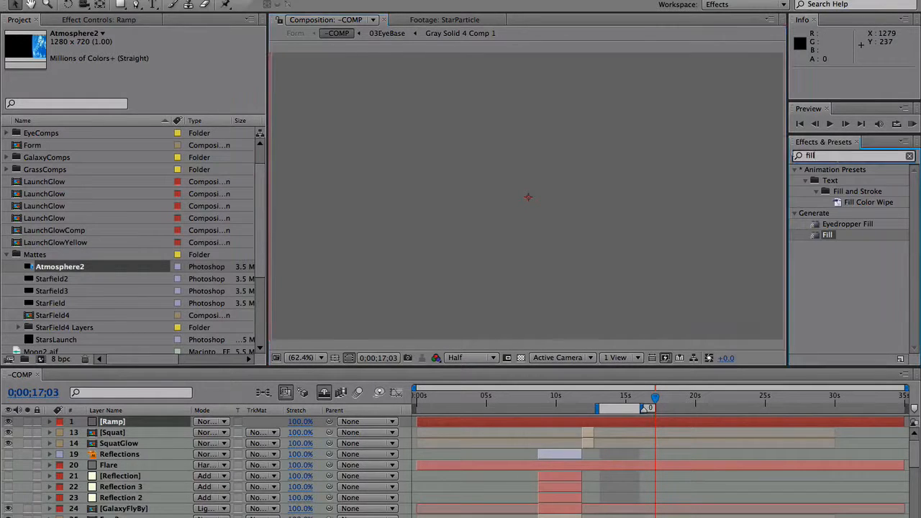
type("ra")
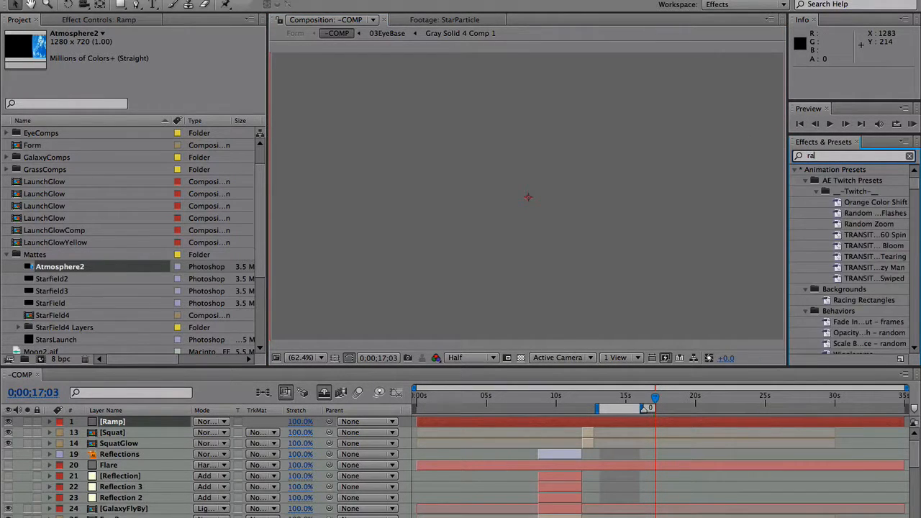
type("mp")
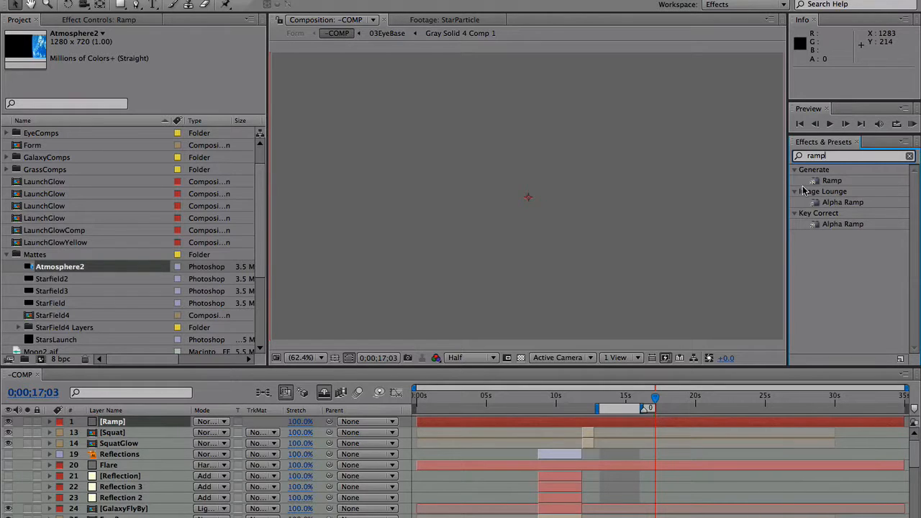
double_click(829, 183)
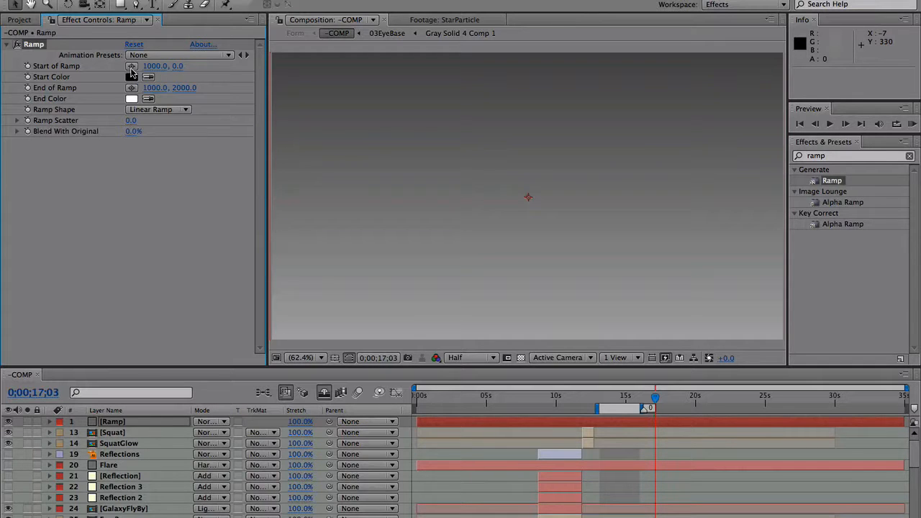
Set the Ramp effect's Start Color to blue 3C92EB
left_click(131, 77)
left_click_drag(201, 383, 210, 367)
left_click(155, 313)
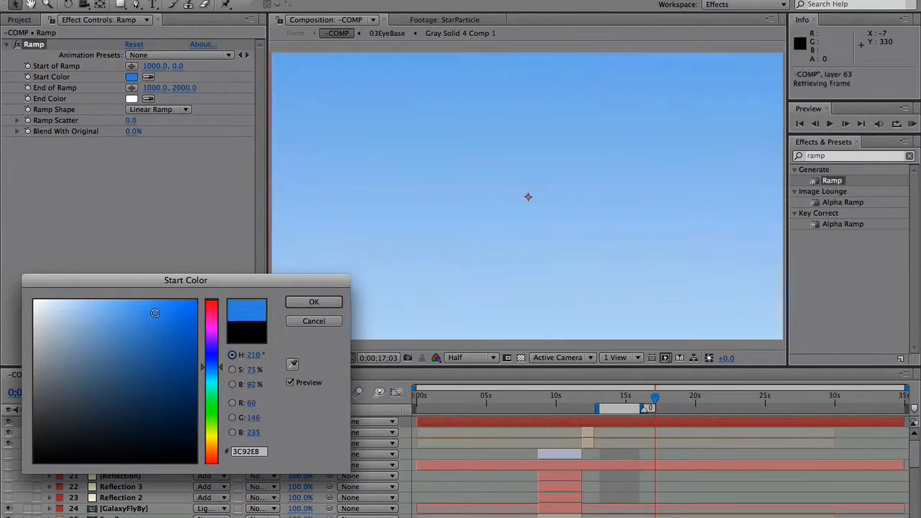
left_click(313, 302)
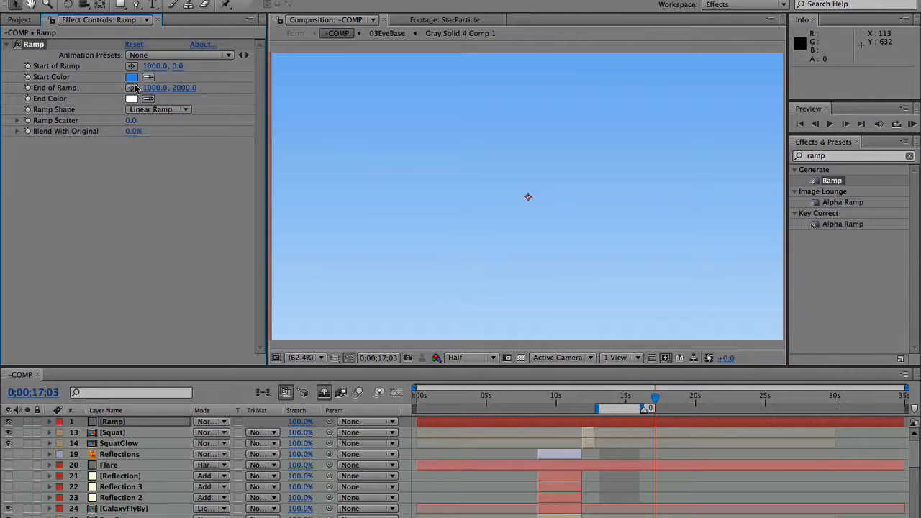
Make the gradient run horizontally, with Start of Ramp at about 1342, 1004 and End of Ramp at about 921, 1007
left_click(132, 66)
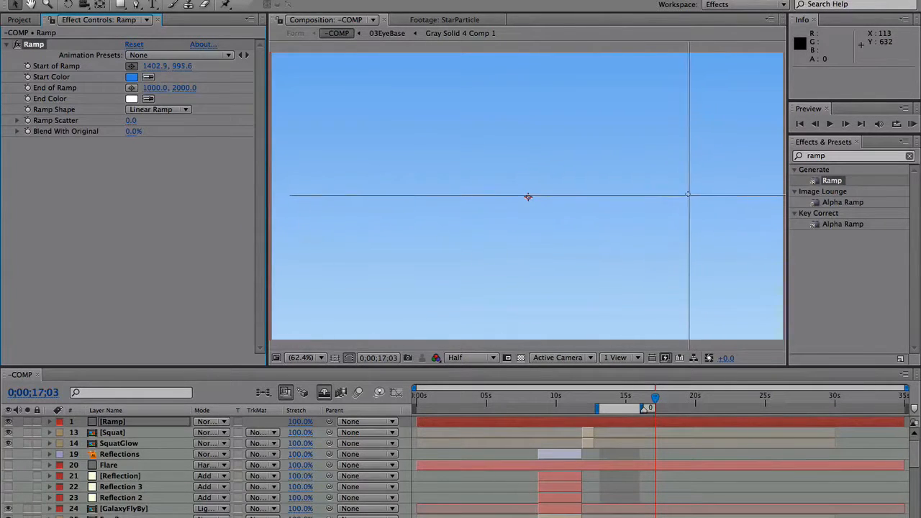
left_click(636, 196)
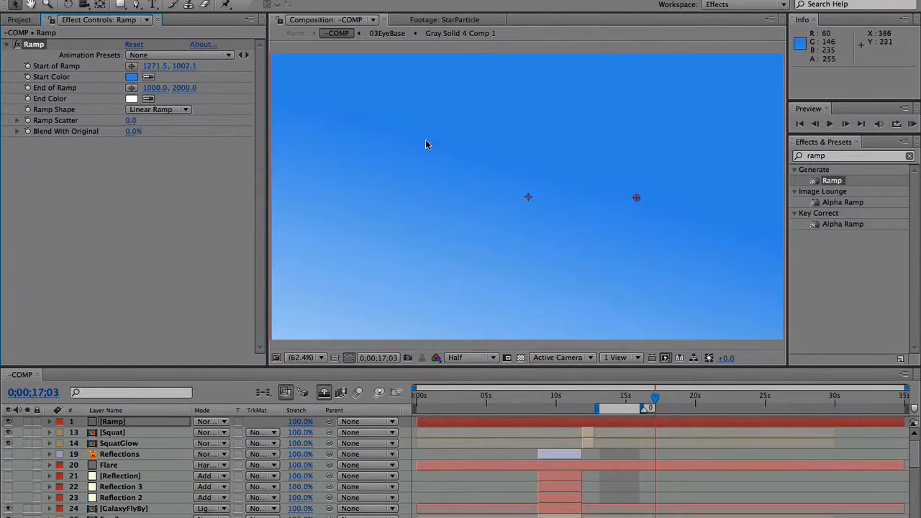
left_click(131, 87)
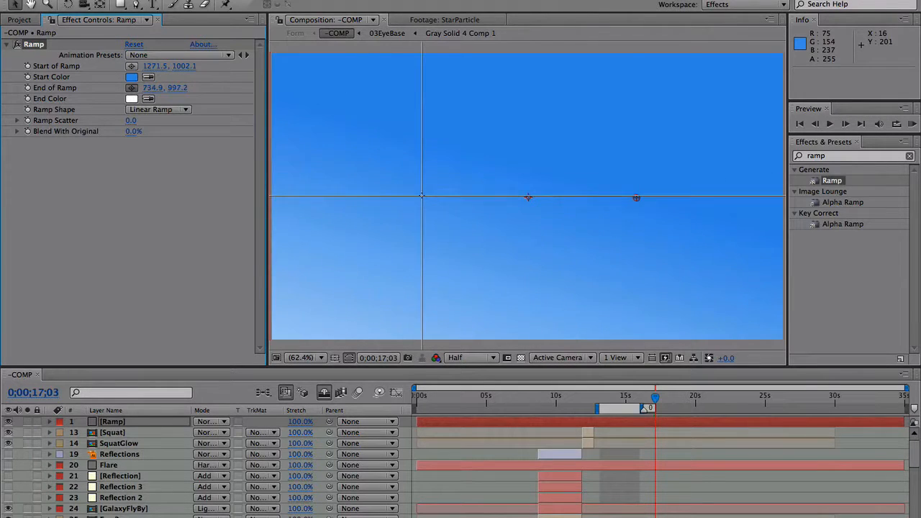
left_click(422, 197)
left_click_drag(423, 201, 500, 212)
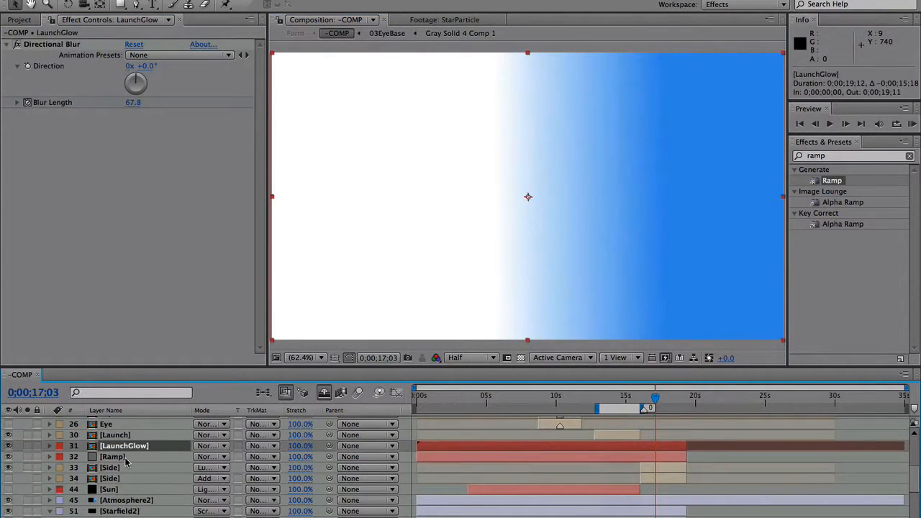
Set the Ramp layer's blending mode to Add
left_click(124, 457)
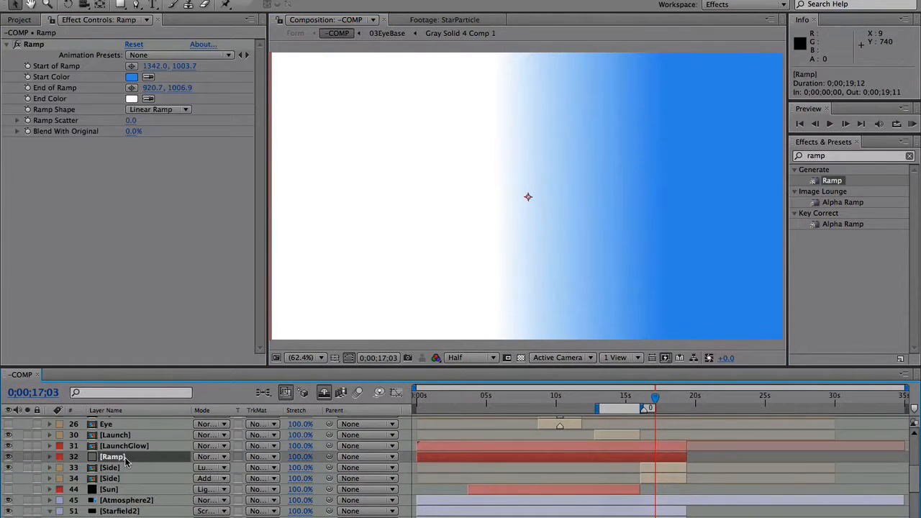
left_click(204, 456)
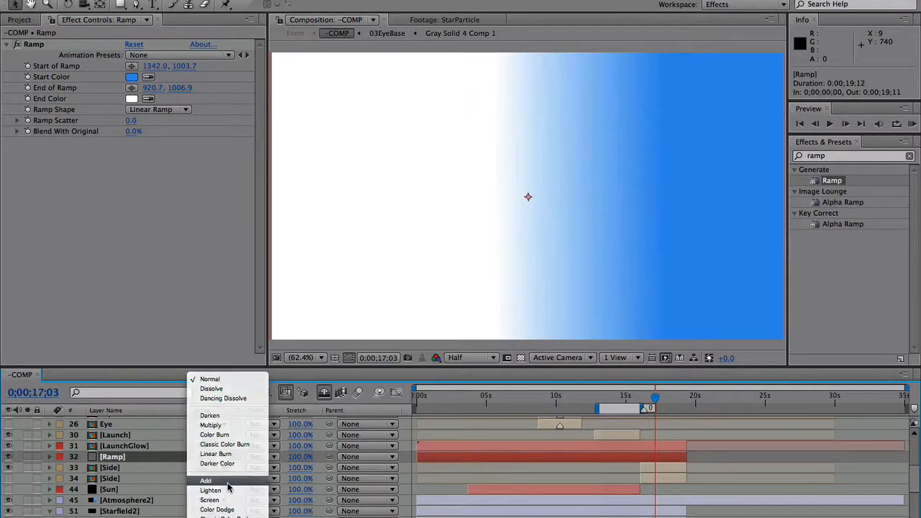
left_click(228, 490)
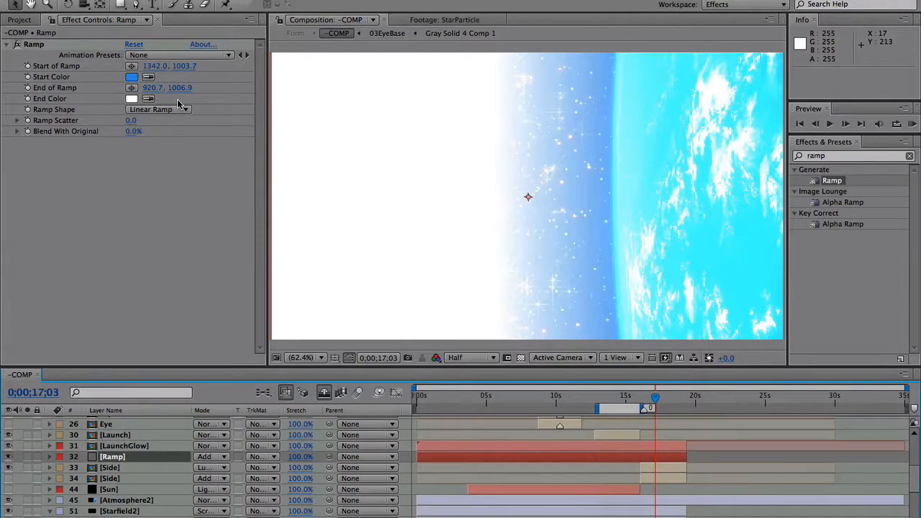
Set the Ramp effect's End Color to black 000000
left_click(131, 98)
left_click_drag(93, 333, 43, 467)
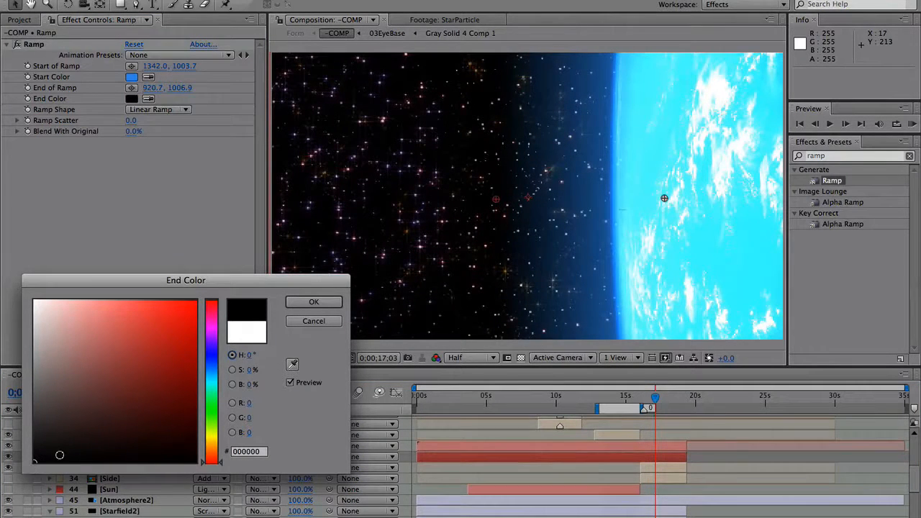
left_click(295, 305)
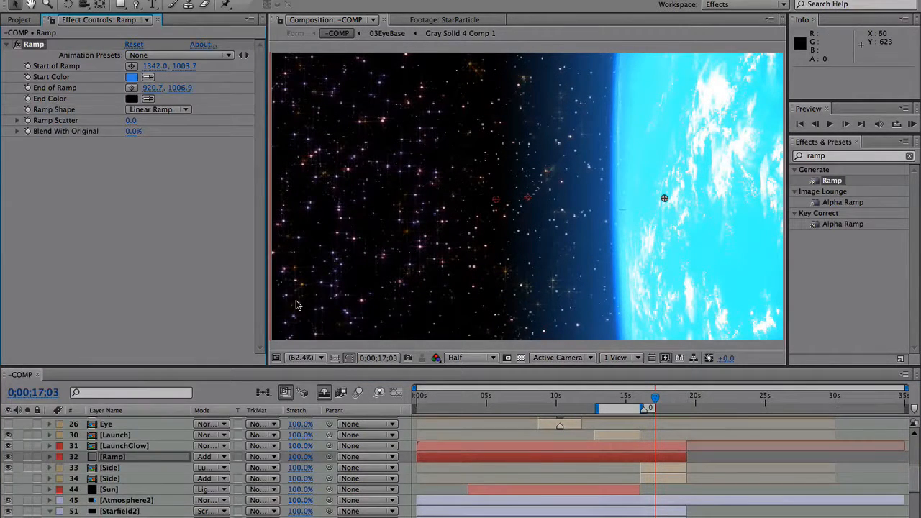
Copy Mask 1 from the Atmosphere2 layer onto the Ramp layer
left_click_drag(671, 226, 624, 218)
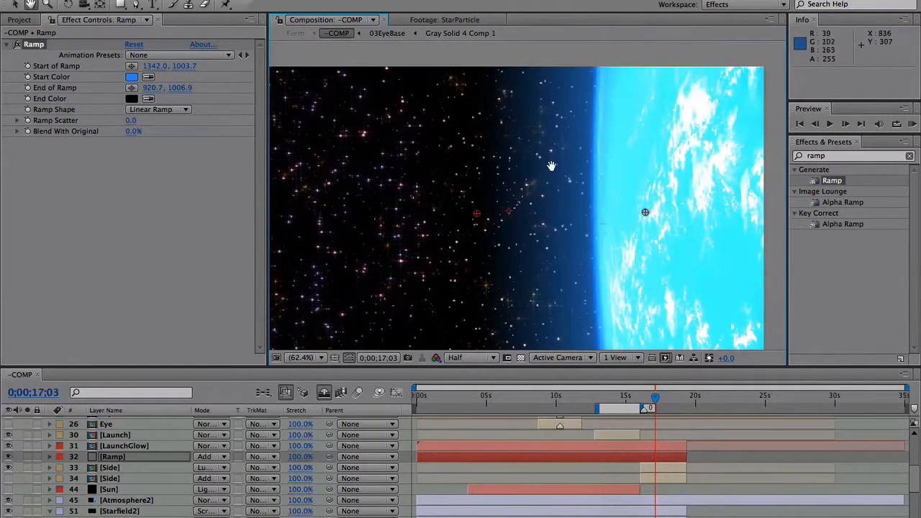
left_click(112, 459)
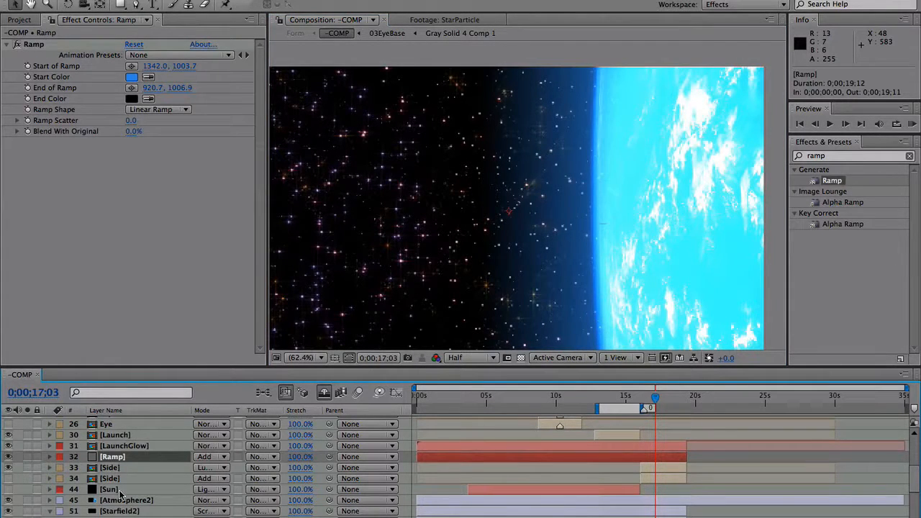
left_click(124, 500)
key("m")
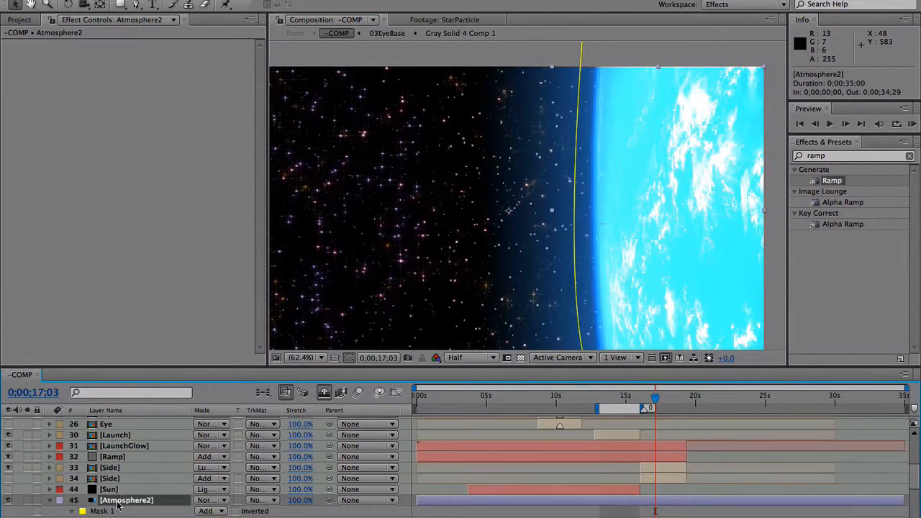
left_click(102, 510)
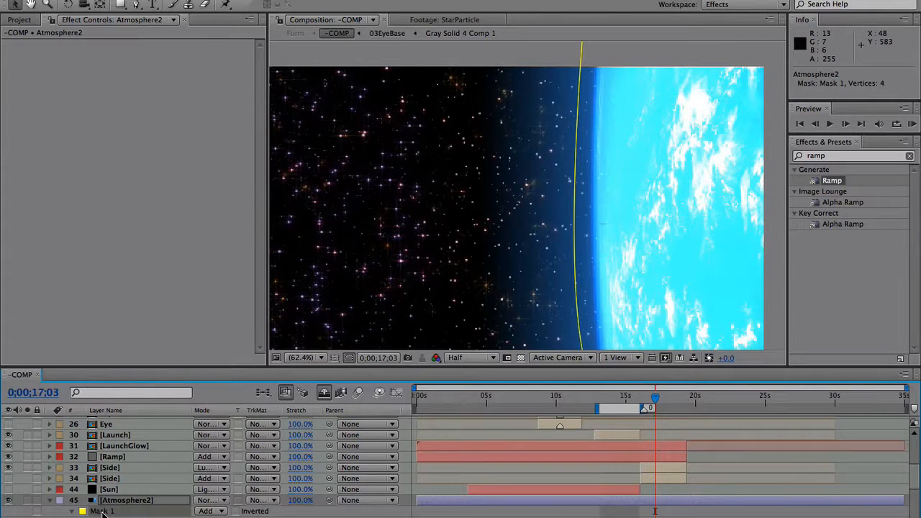
left_click(48, 500)
left_click(112, 458)
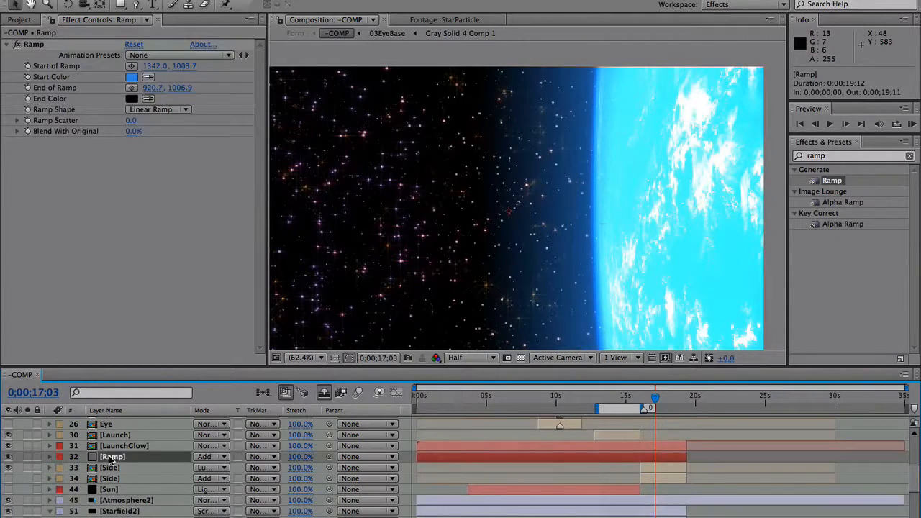
key("super+v")
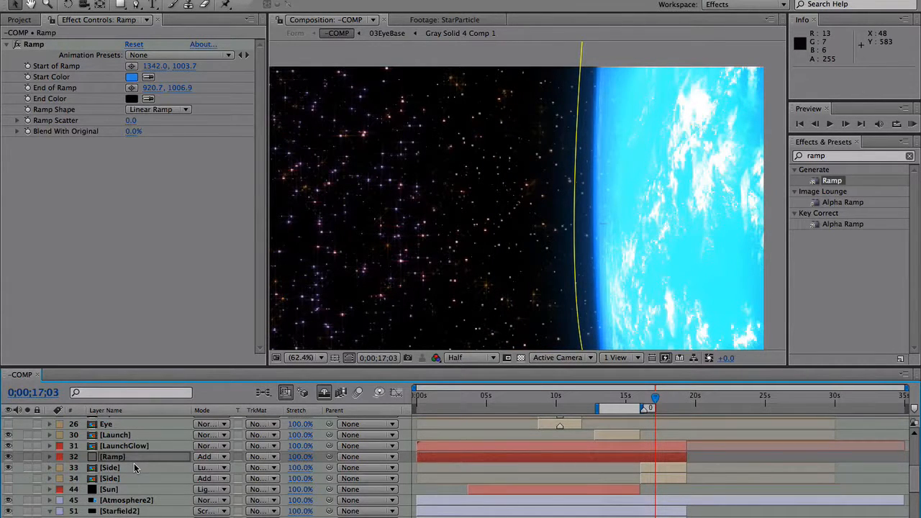
Set the Ramp layer's mask to Subtract, with a feather of 30 pixels and an expansion of -54 pixels
key("m")
left_click(205, 469)
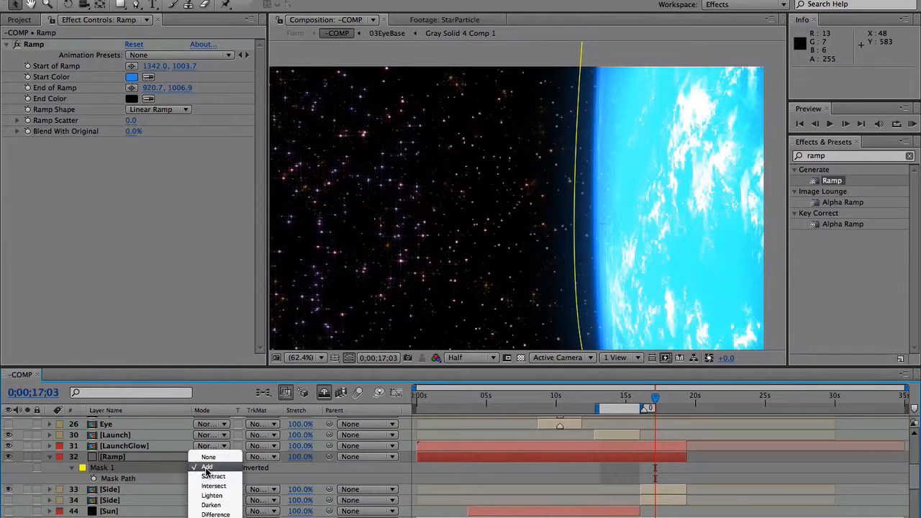
left_click(212, 478)
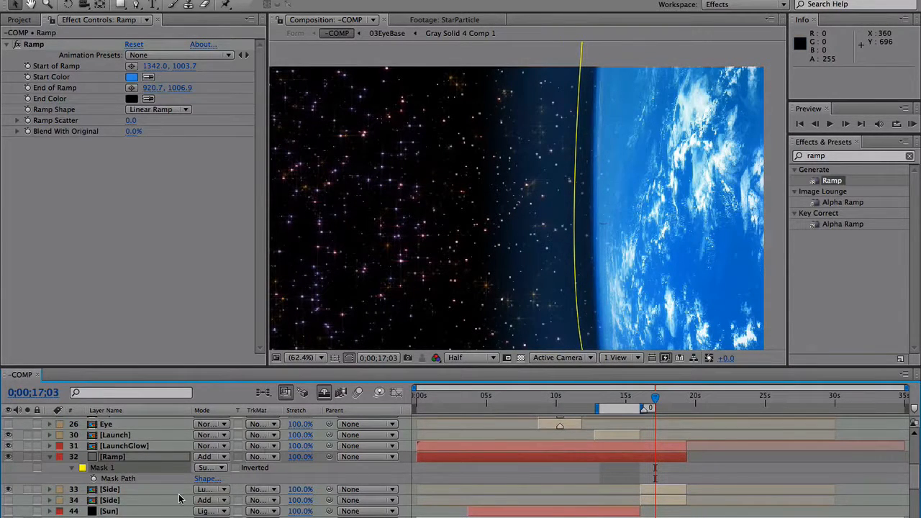
key("m")
key("m")
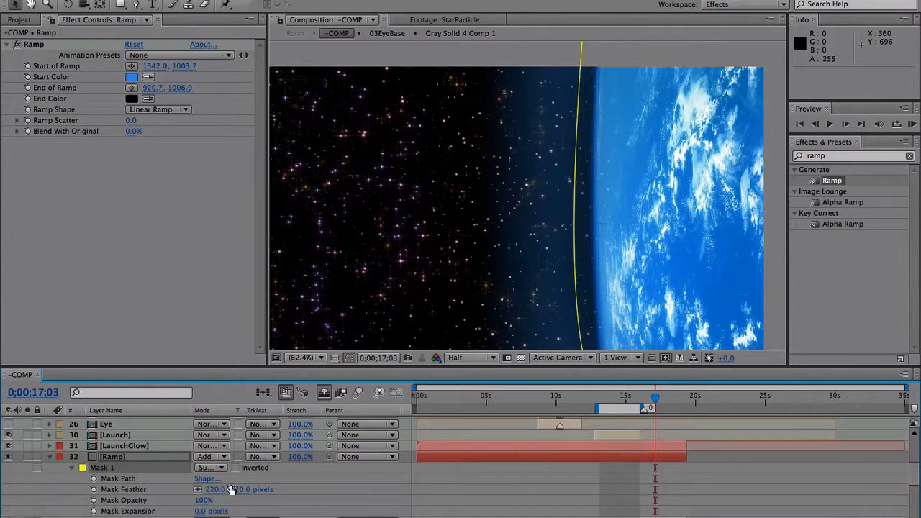
left_click_drag(240, 488, 84, 468)
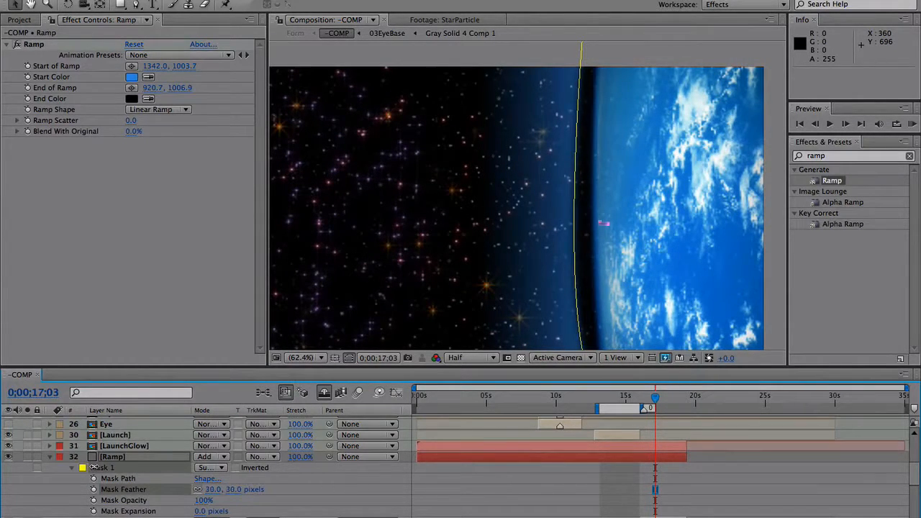
left_click_drag(201, 511, 159, 501)
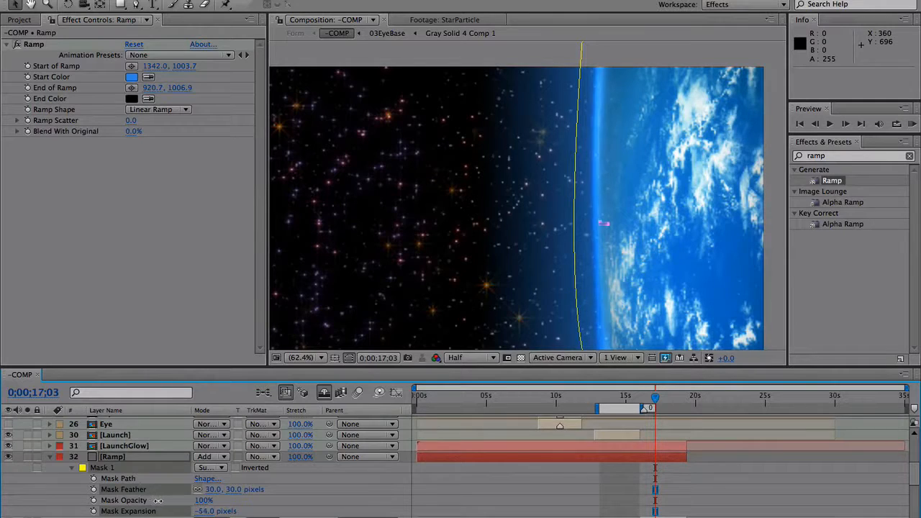
left_click(44, 458)
left_click(49, 459)
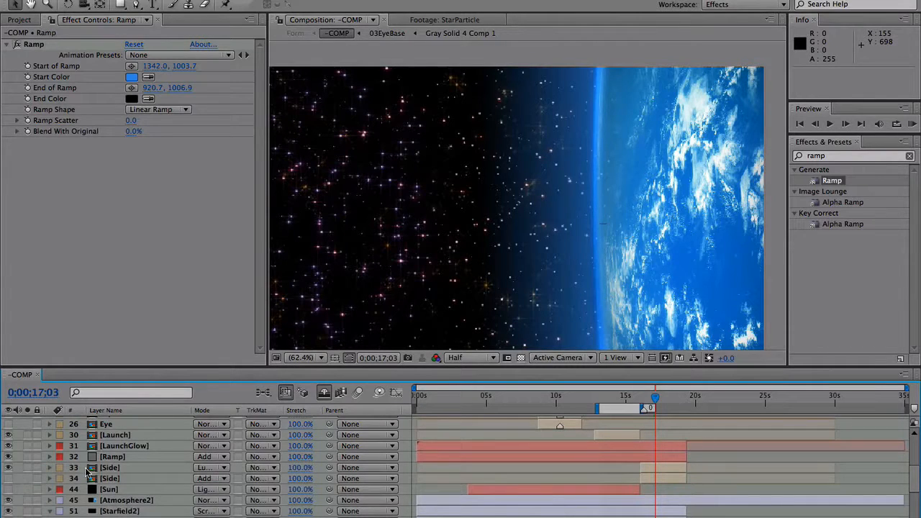
Move the Side shot's Sun layer directly above LaunchGlow in the layer stack
left_click(109, 489)
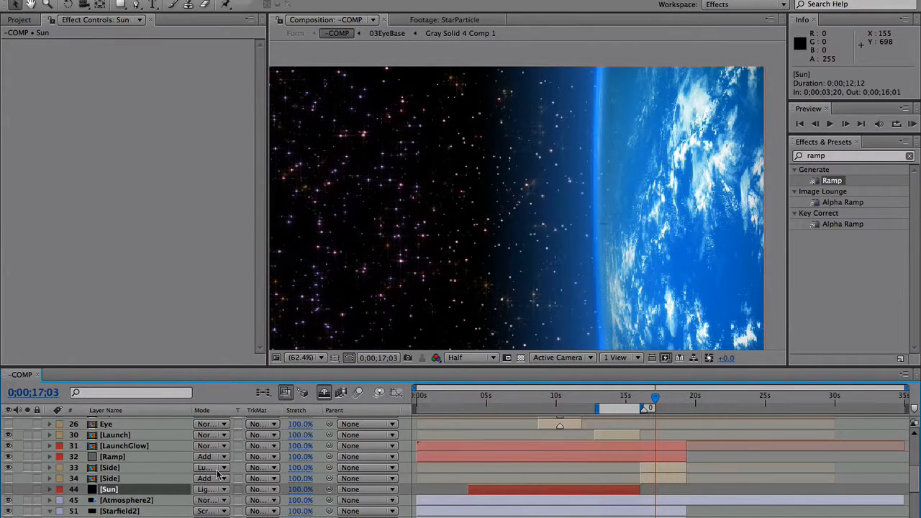
scroll(162, 470, "down", 1)
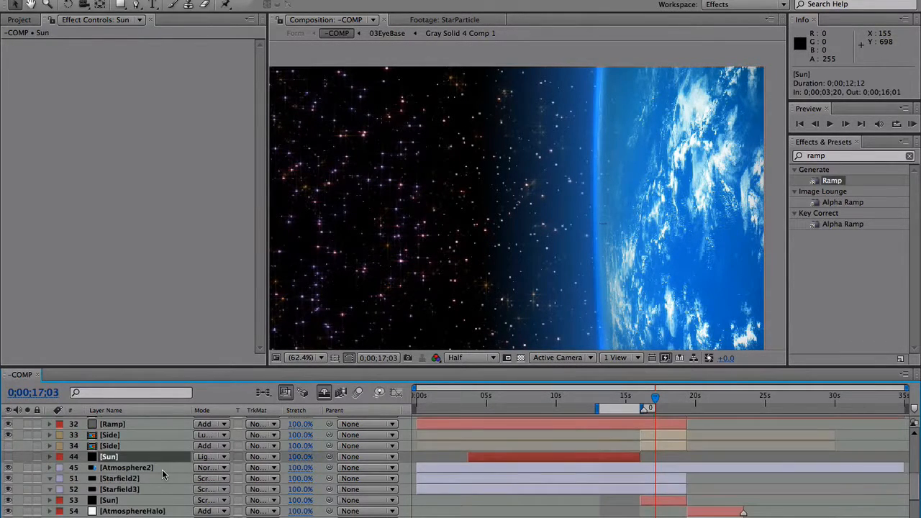
left_click_drag(129, 500, 133, 441)
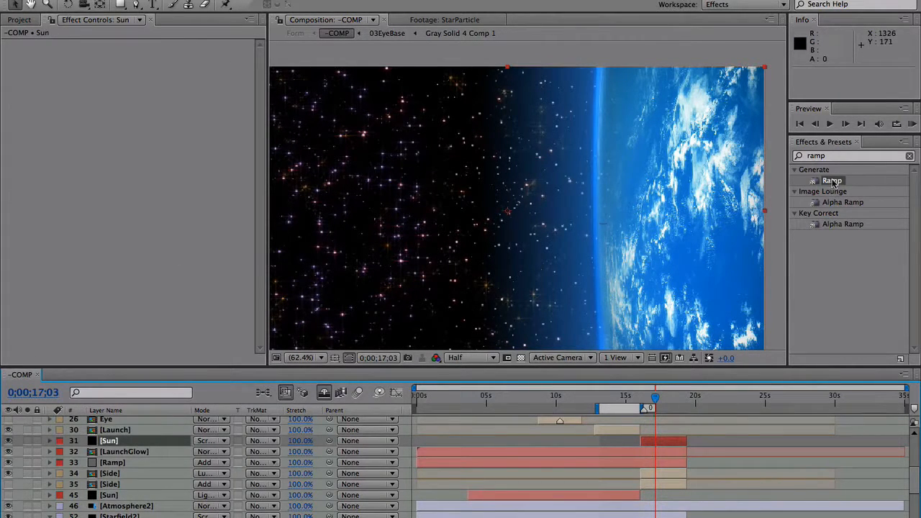
Apply the Lens Flare effect to the Sun layer and place its flare center on the planet's edge at about 857, 198
left_click(822, 155)
type("lens flare")
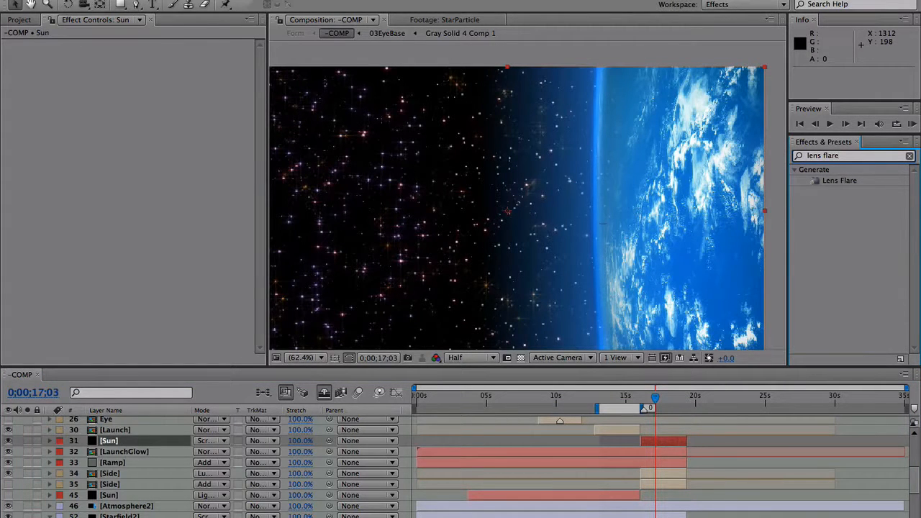
double_click(836, 181)
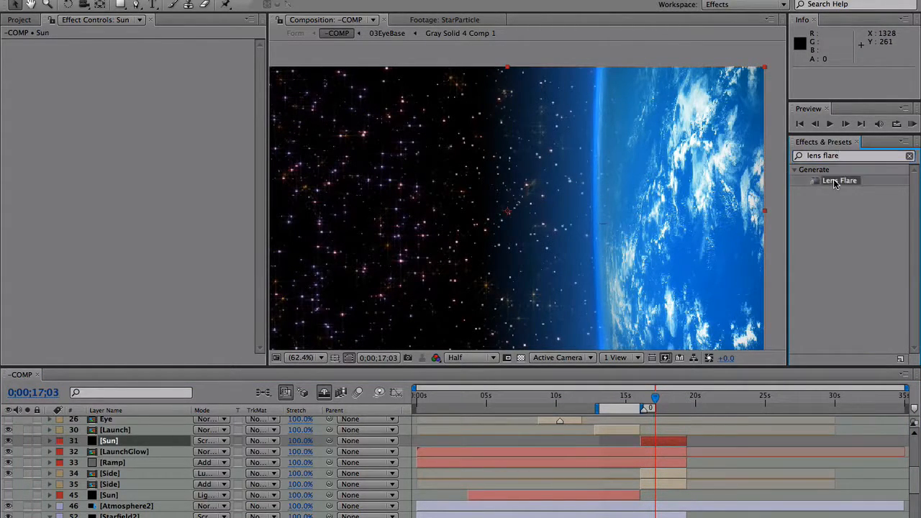
left_click_drag(456, 182, 594, 149)
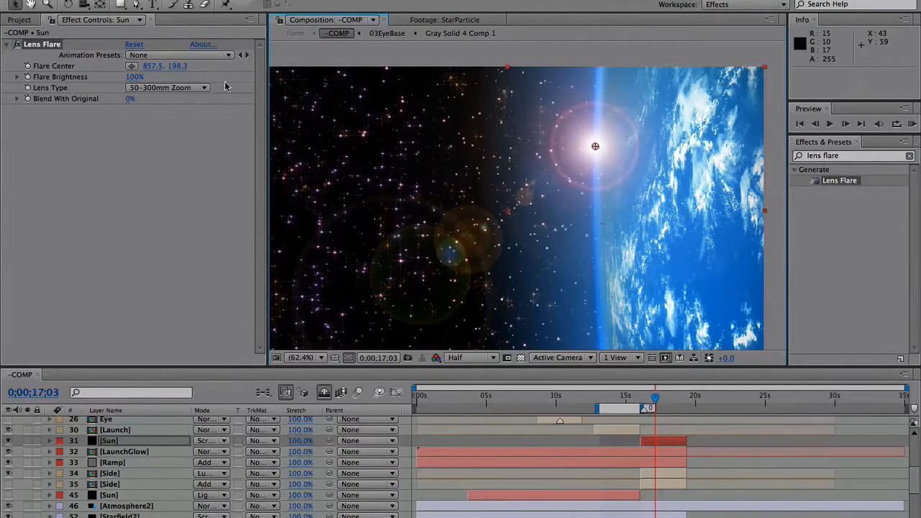
Set the flare to 105mm Prime with 130% brightness and shift its center to about 851, 203
left_click(164, 87)
left_click(165, 106)
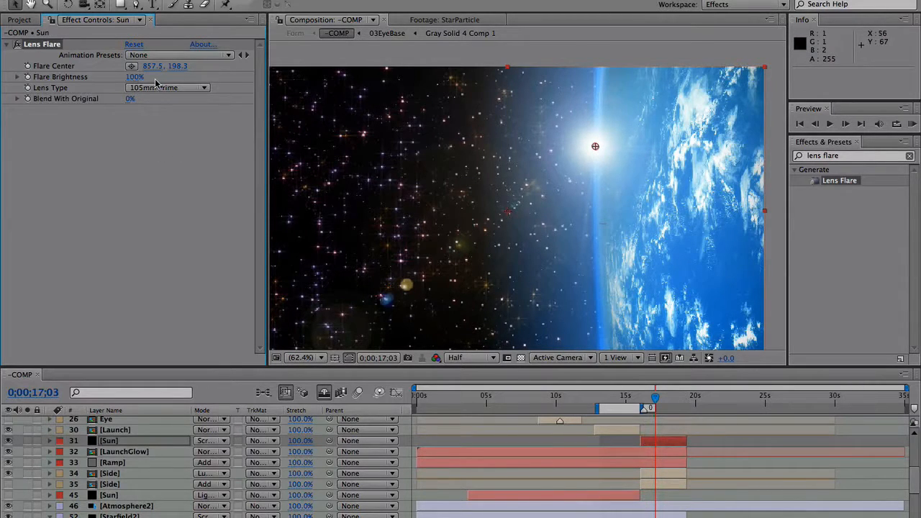
mouse_move(134, 76)
left_mouse_down()
mouse_move(170, 77)
mouse_move(151, 77)
left_mouse_up()
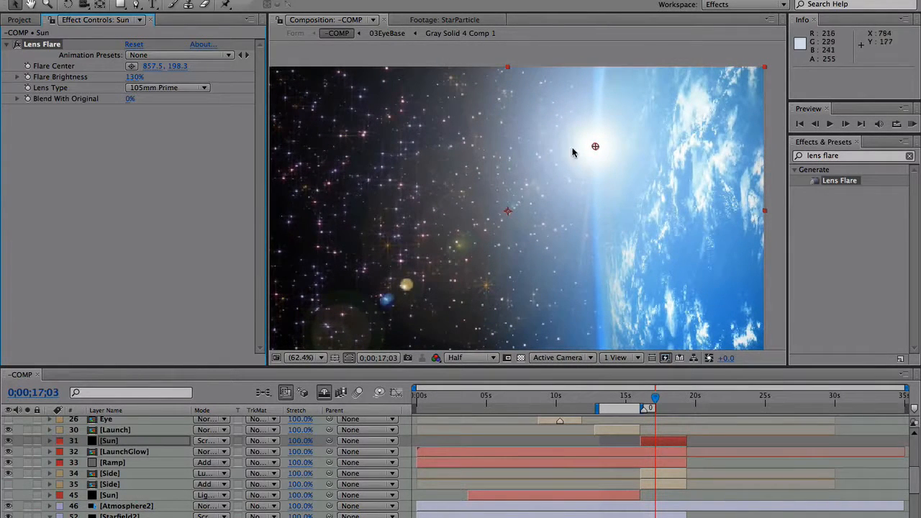
left_click_drag(595, 151, 592, 153)
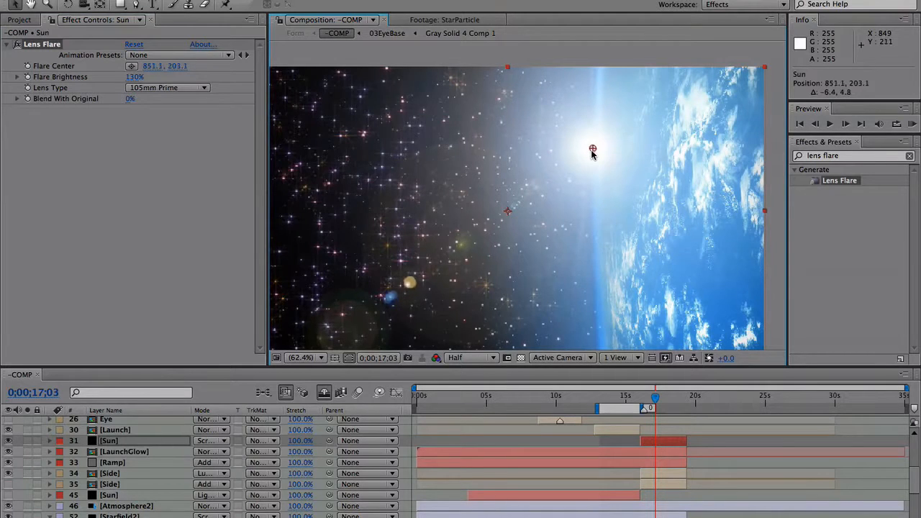
Add a Curves effect to the Sun layer and raise the midtones of its Red channel
left_click(270, 1)
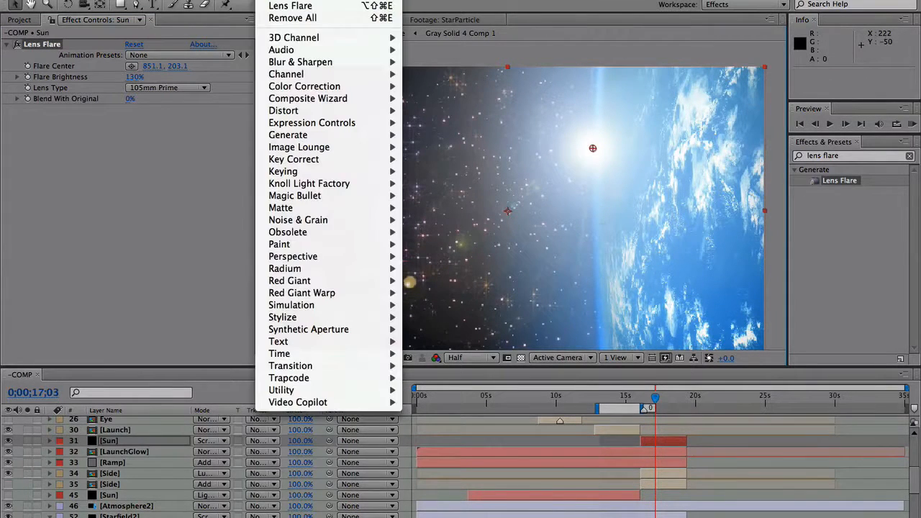
mouse_move(345, 87)
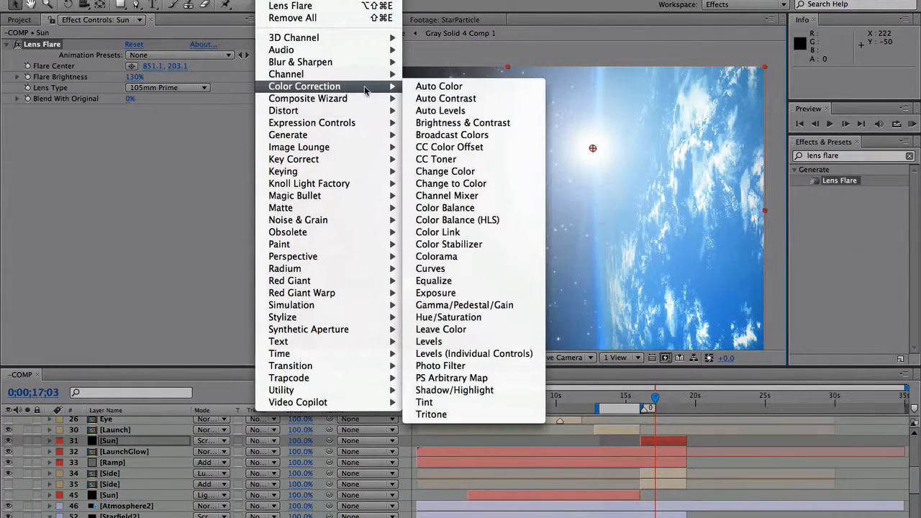
left_click(490, 268)
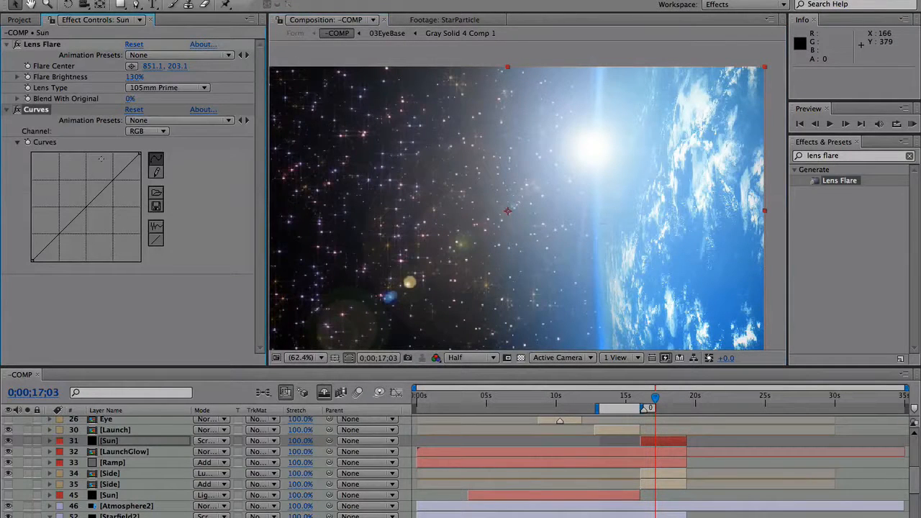
left_click(136, 130)
left_click(138, 141)
left_click_drag(84, 208, 74, 187)
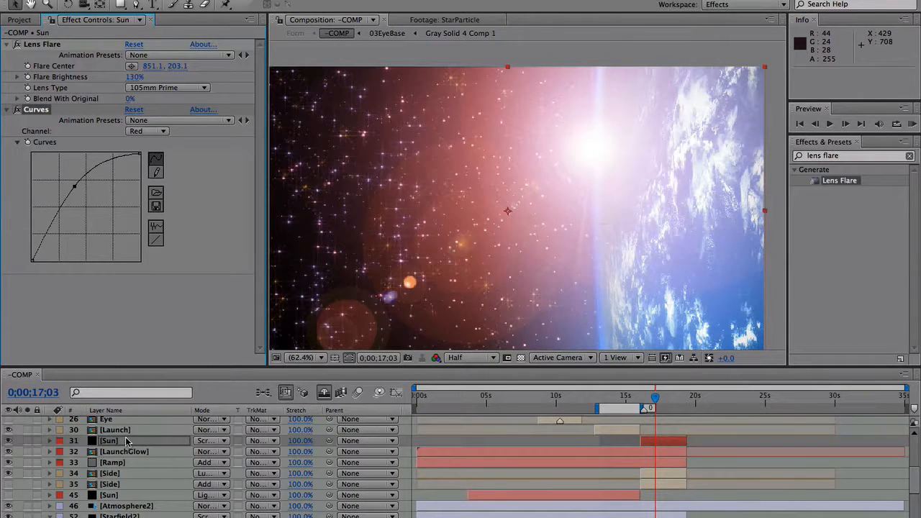
Stack the Side layer directly above the Sun layer, beneath LaunchGlow, and run a RAM preview of the Side shot
mouse_move(126, 438)
left_mouse_down()
mouse_move(118, 478)
mouse_move(124, 448)
left_mouse_up()
key("F2")
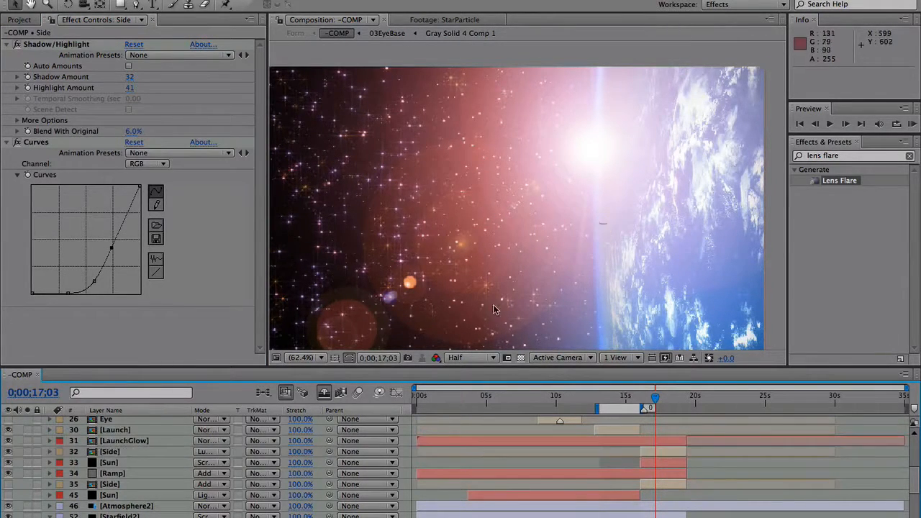
left_click(653, 399)
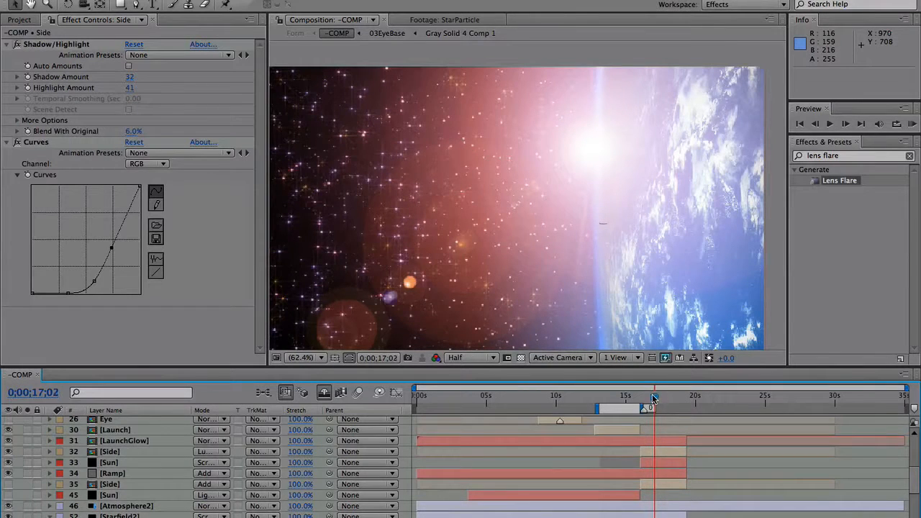
left_click(911, 124)
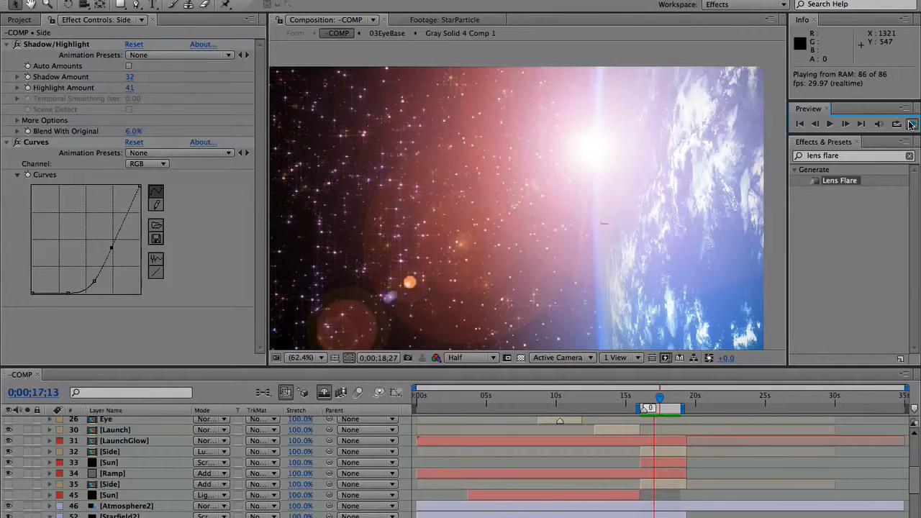
left_click(911, 124)
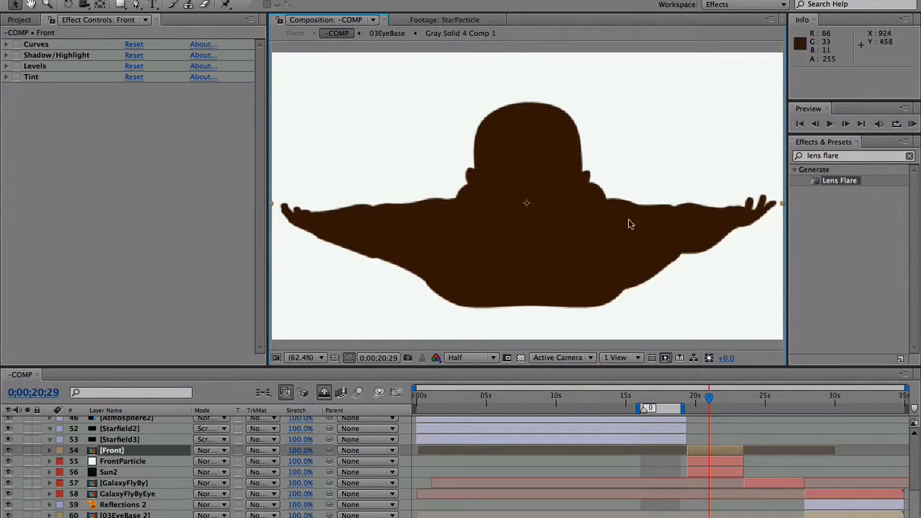
Scale the Front layer up to 107% at 0;00;20;14 so the figure's hands reach the frame edges
mouse_move(710, 399)
left_mouse_down()
mouse_move(698, 400)
mouse_move(717, 399)
mouse_move(686, 399)
mouse_move(702, 398)
left_mouse_up()
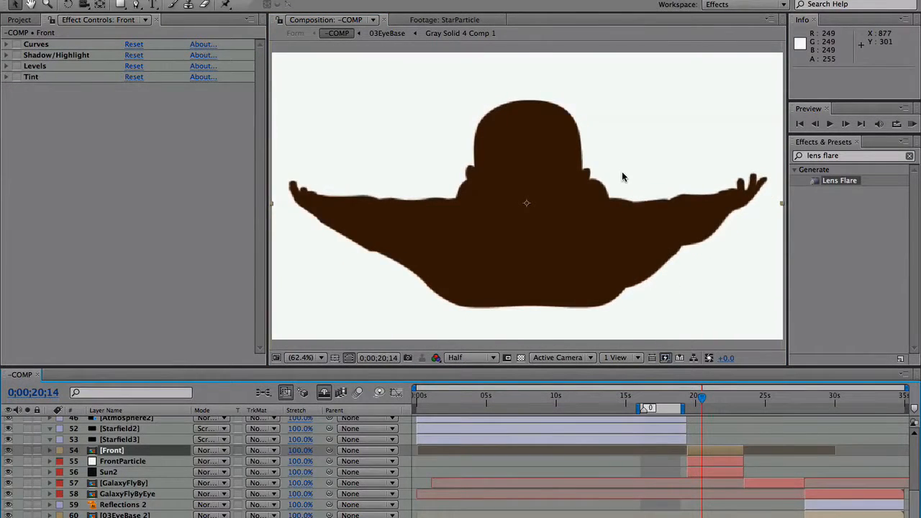
key("comma")
key("comma")
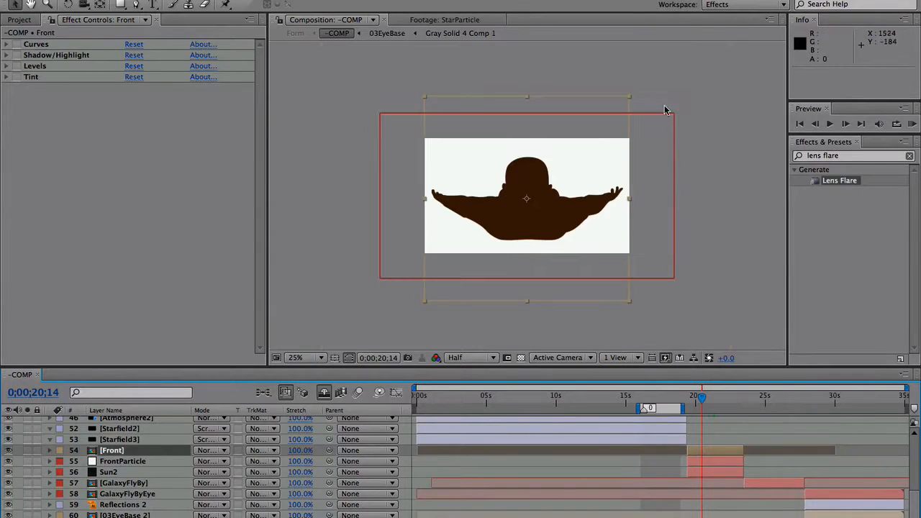
left_click_drag(626, 99, 636, 93)
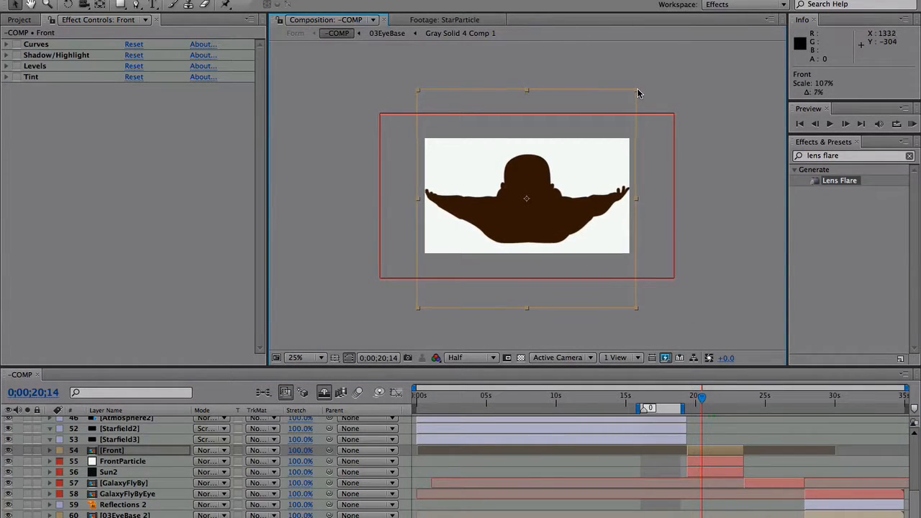
key("period")
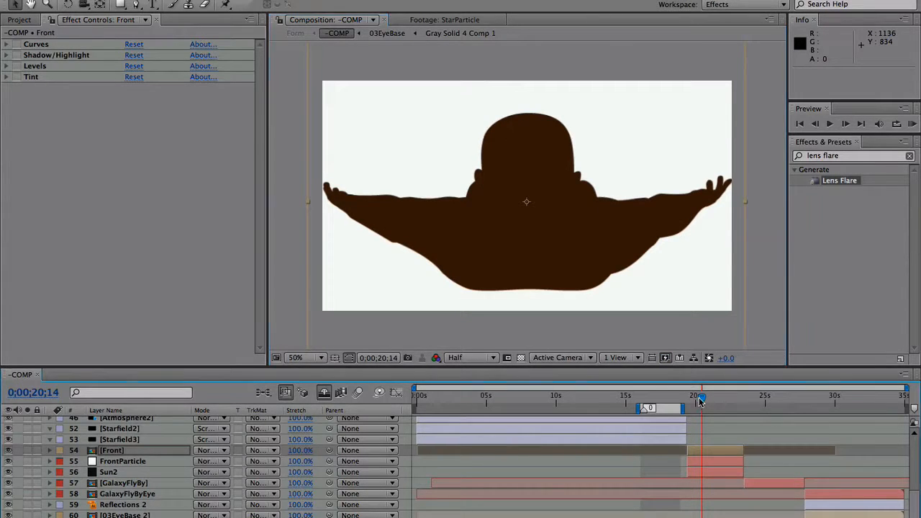
At 0;00;20;03, enable the Front layer's Shadow/Highlight, Curves and Levels effects
left_click_drag(699, 397, 695, 397)
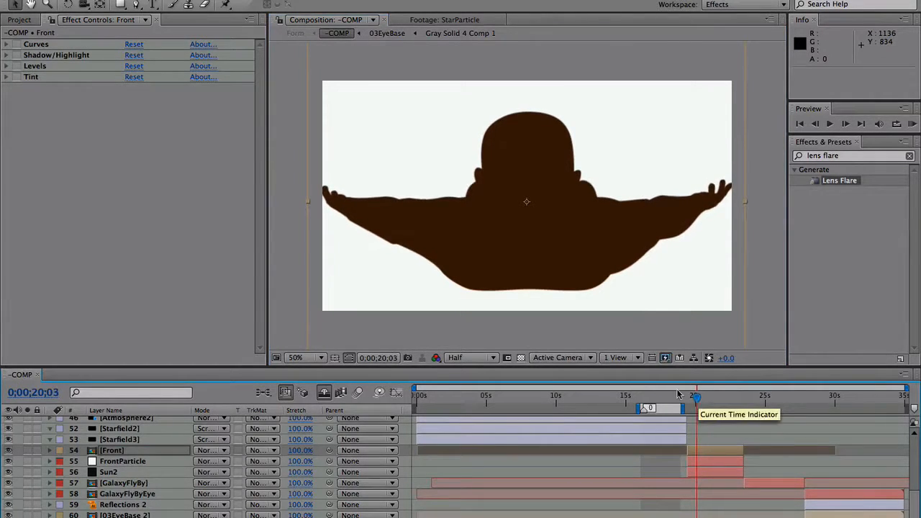
left_click(16, 55)
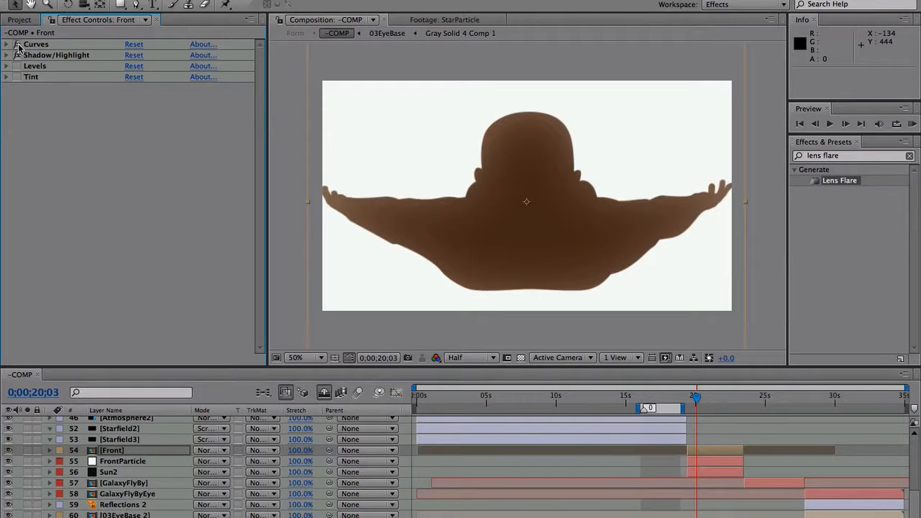
left_click(17, 44)
left_click(17, 66)
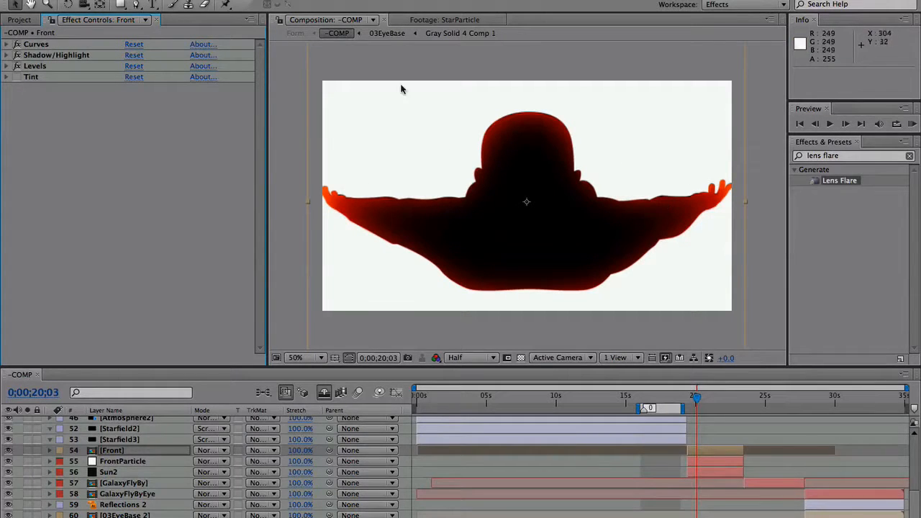
Duplicate the Front layer, place the copy directly beneath the original, and collapse the copy's effect settings
left_click(458, 257)
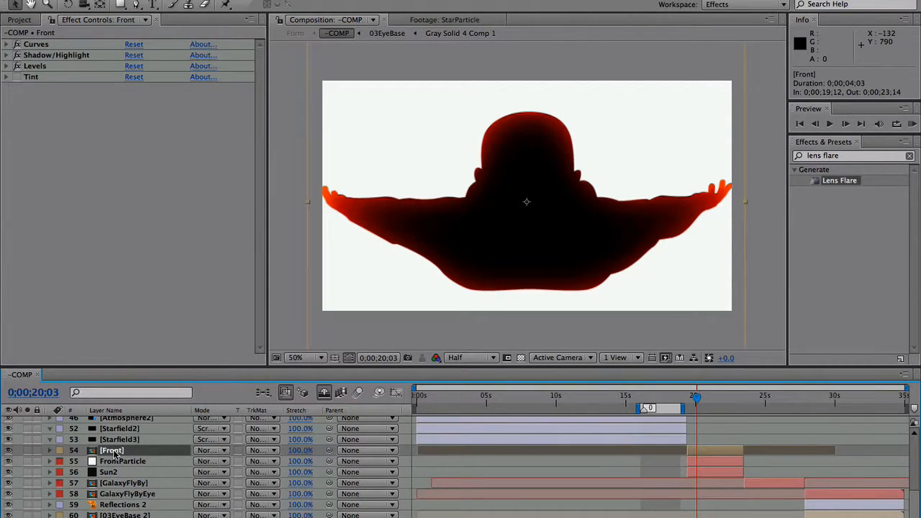
key("ctrl+d")
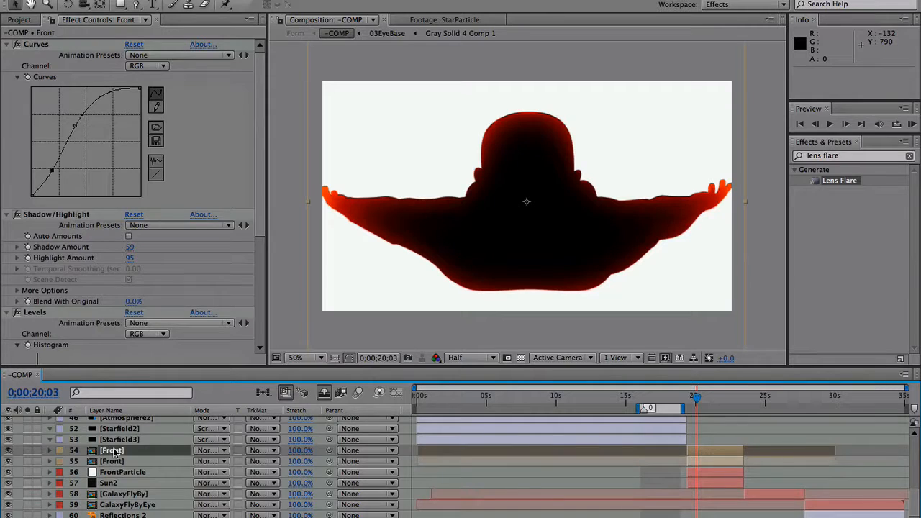
left_click_drag(114, 451, 113, 466)
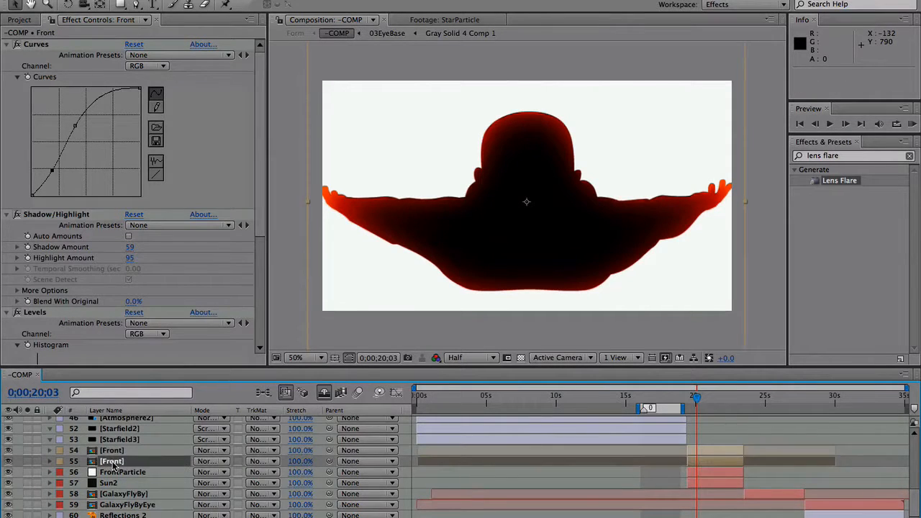
left_click(6, 312)
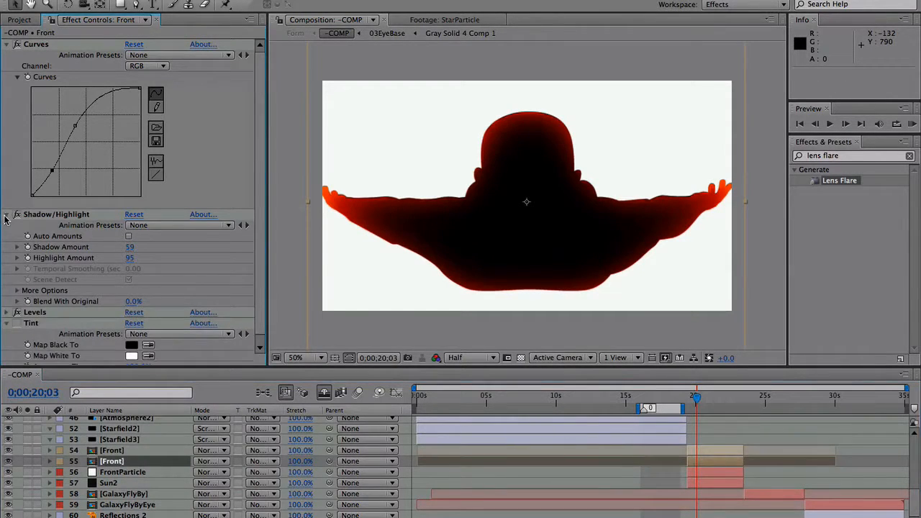
left_click(6, 214)
left_click(6, 45)
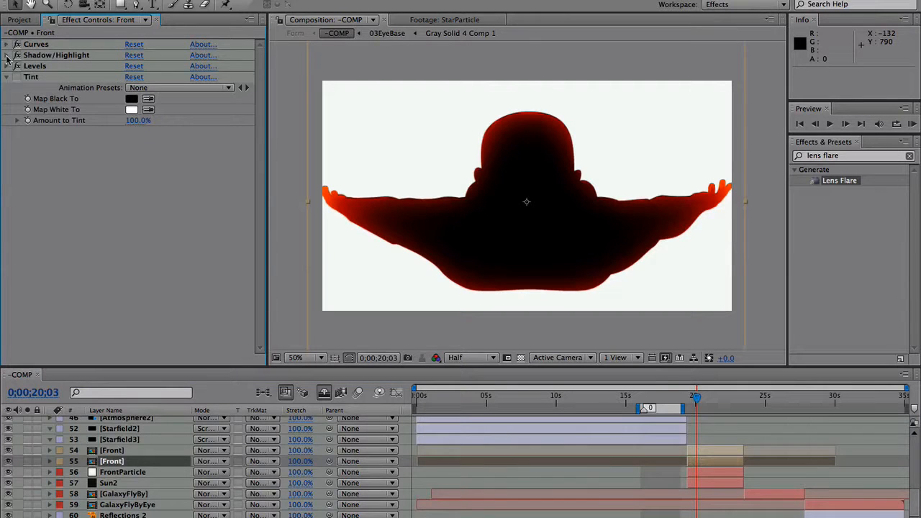
left_click(6, 77)
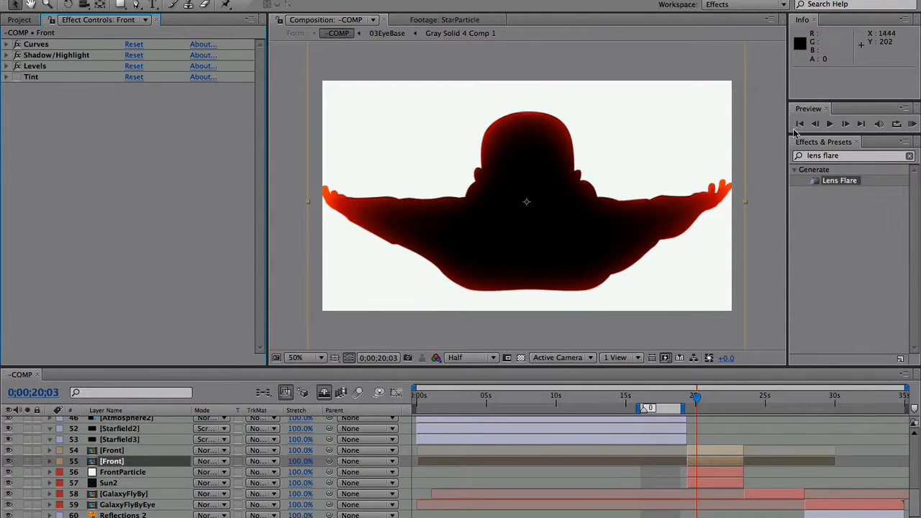
Find the CC Light Burst 2.5 effect and apply it to the lower Front layer
left_click(842, 156)
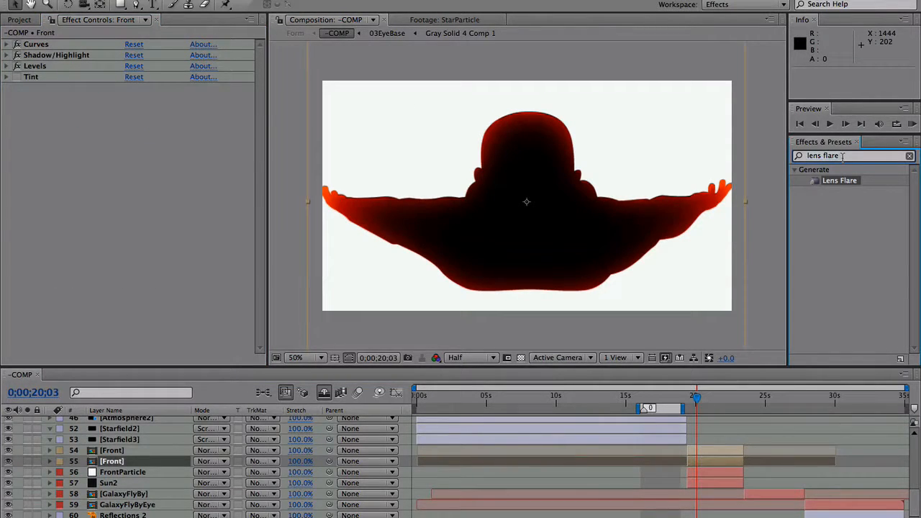
key("super+a")
type("light bu")
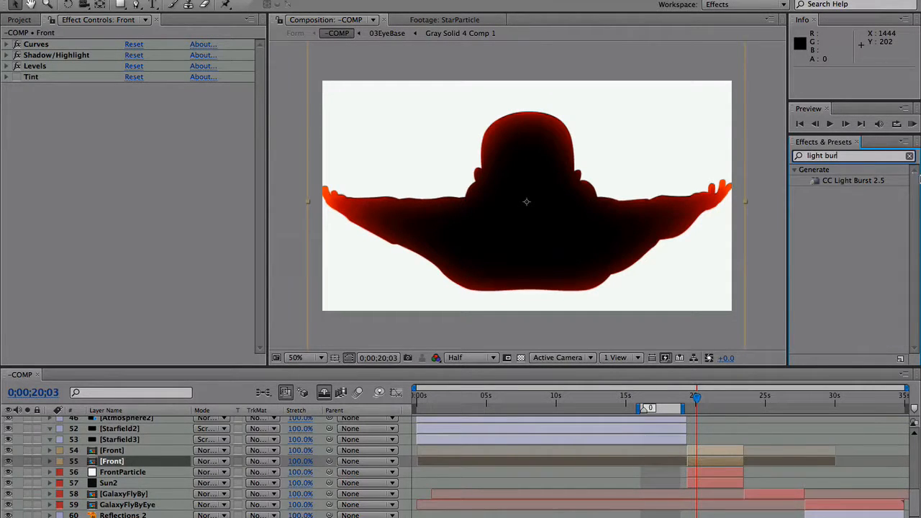
key("Return")
double_click(860, 183)
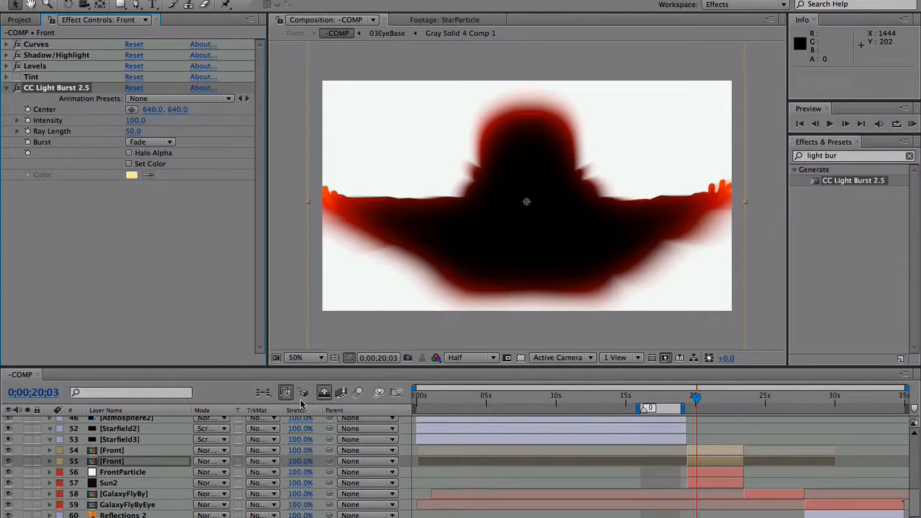
Solo the lower Front layer and enable Set Color on its light burst with near-black 181818
left_click(27, 461)
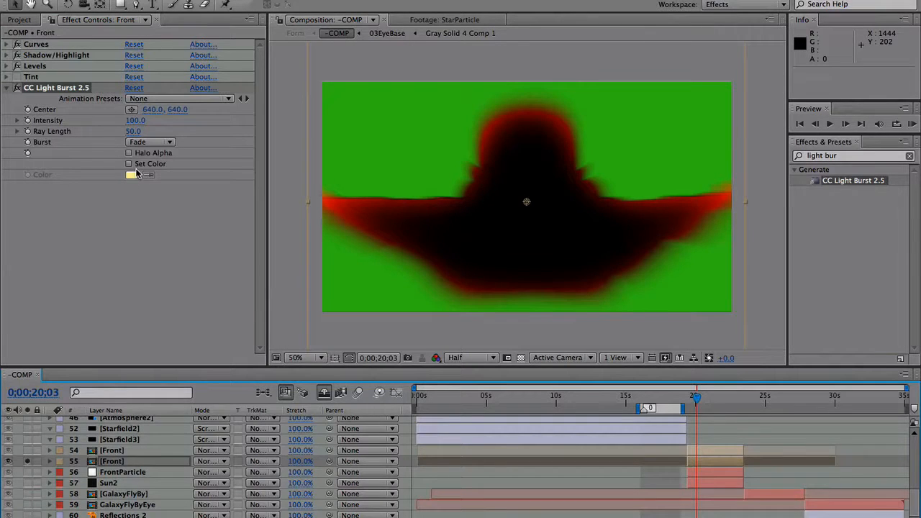
left_click(129, 164)
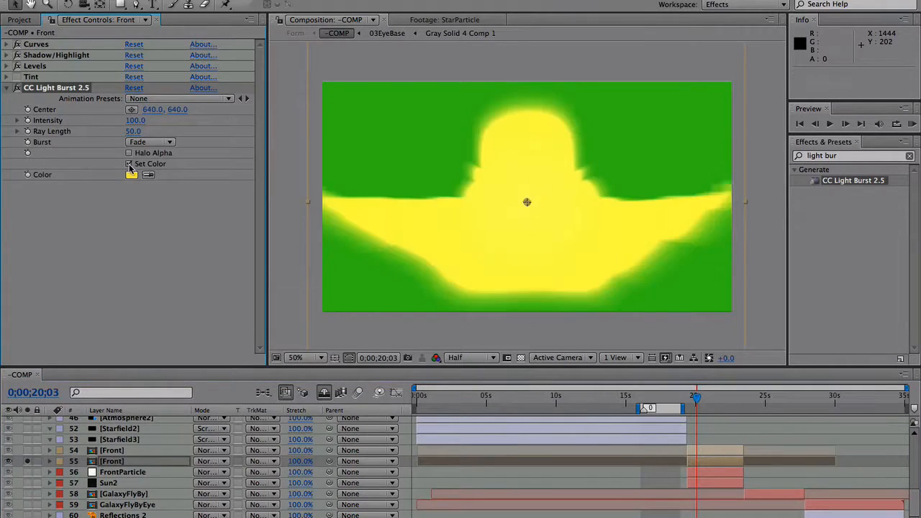
left_click(132, 176)
mouse_move(135, 369)
left_mouse_down()
mouse_move(25, 408)
mouse_move(21, 423)
left_mouse_up()
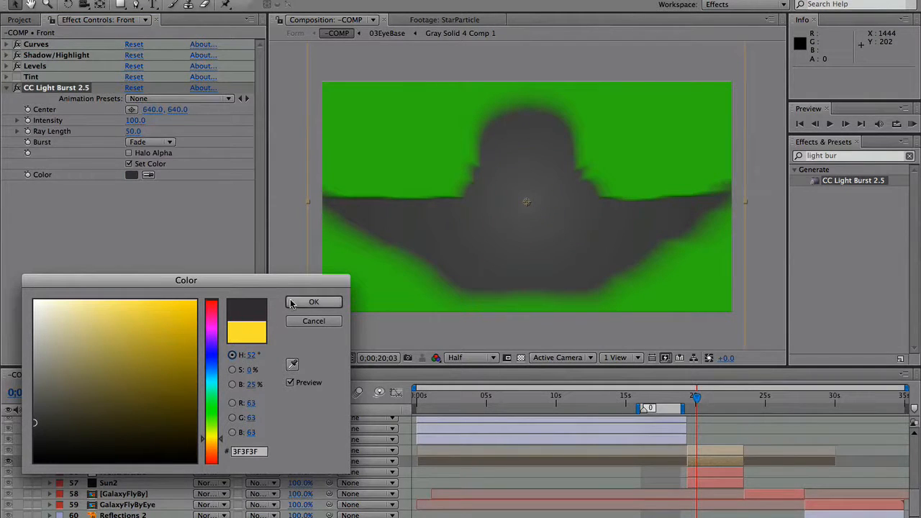
left_click(31, 447)
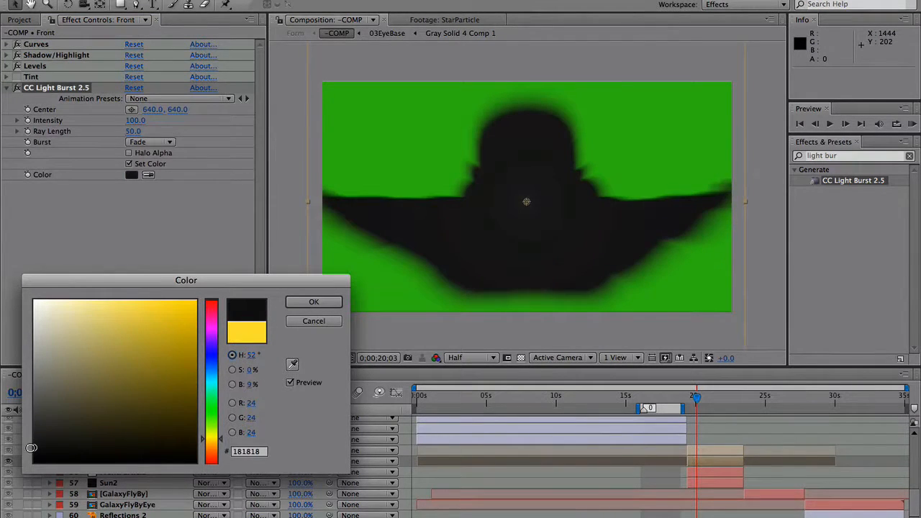
left_click(313, 302)
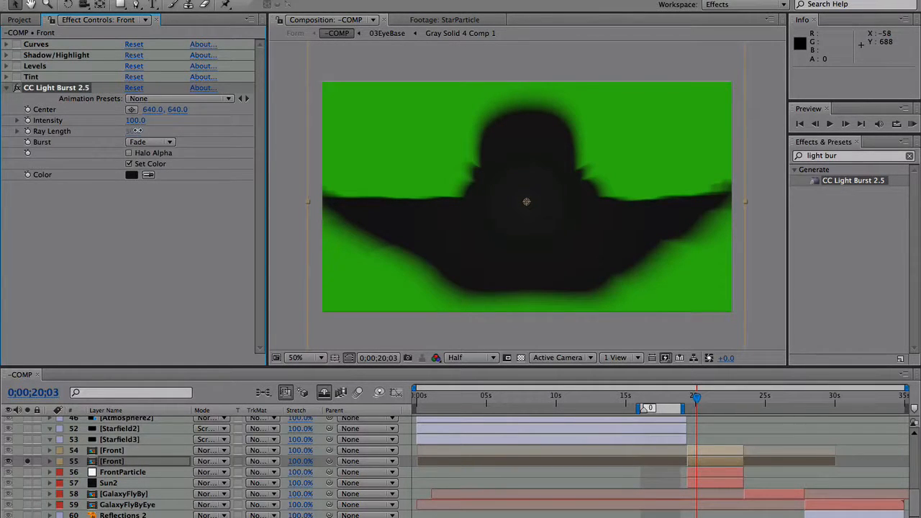
Set the light burst's Ray Length to 160 and its center to about 645.6, 623.2, and unsolo the layer
left_click_drag(137, 131, 201, 129)
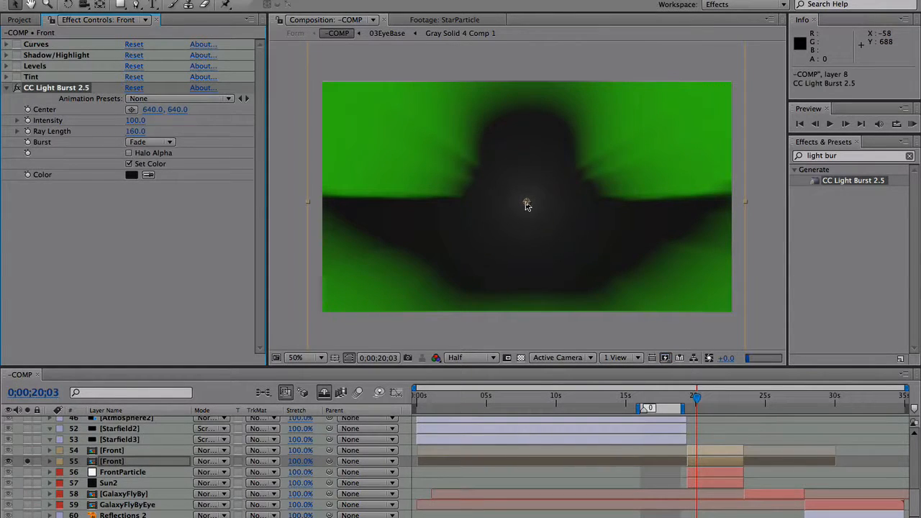
left_click_drag(525, 206, 531, 198)
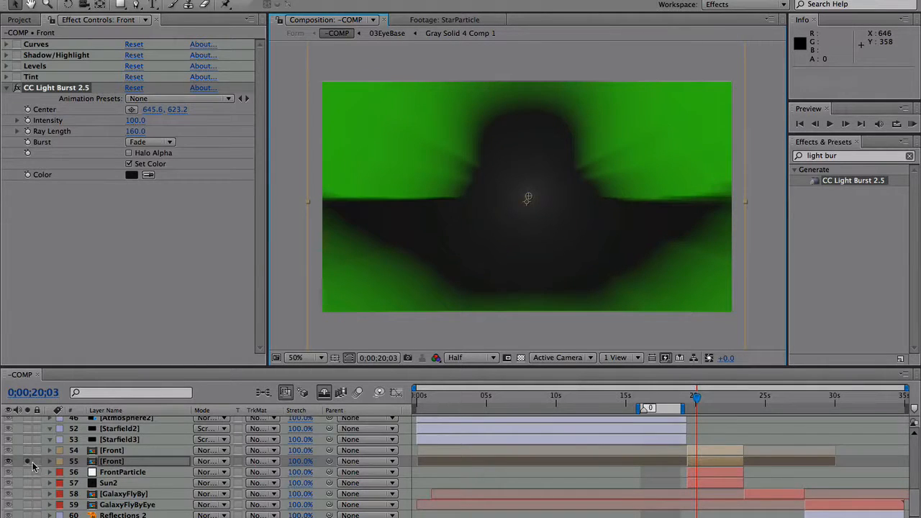
left_click(27, 461)
Duplicate the Side shot's Ramp layer and stack the copy directly above the two Front layers
left_click(124, 453)
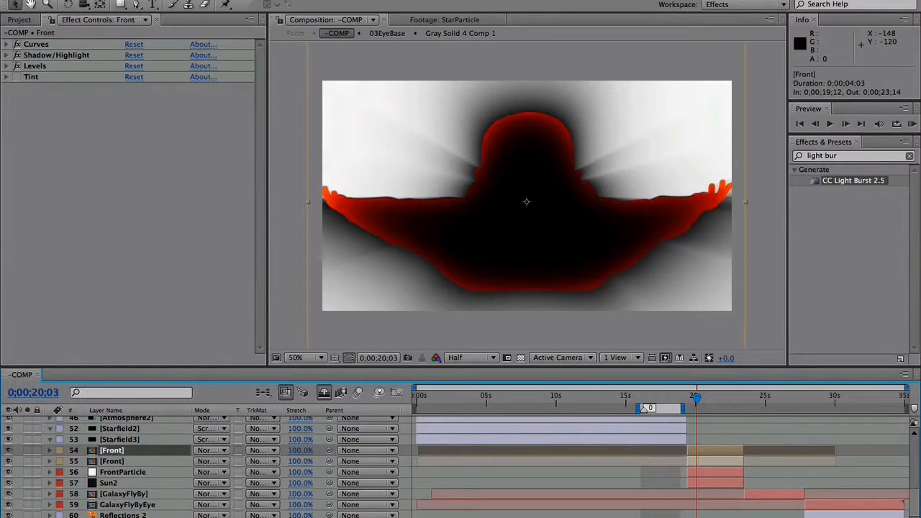
scroll(159, 469, "up", 3)
left_click(135, 453)
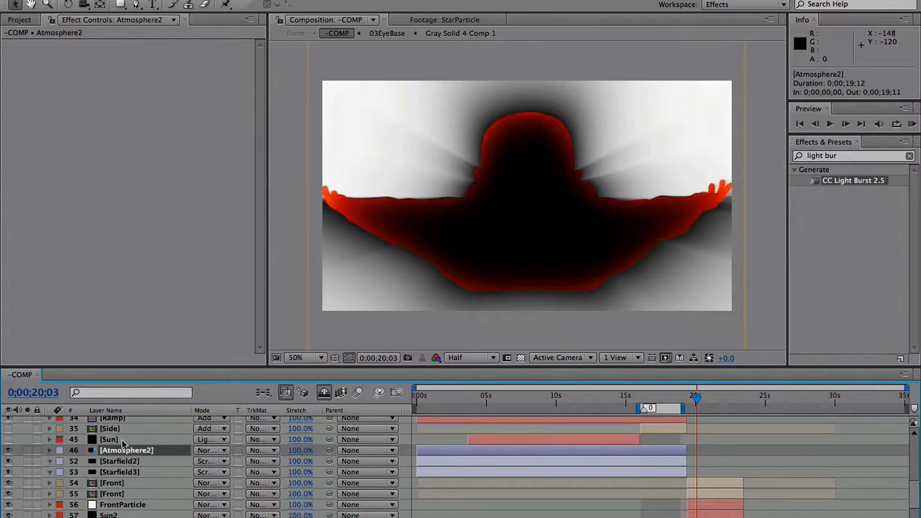
scroll(122, 445, "up", 3)
left_click(121, 450)
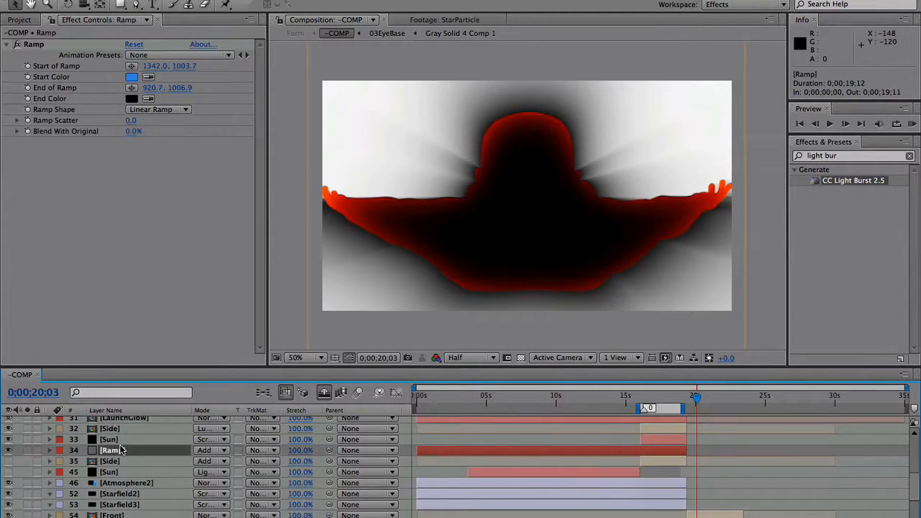
key("ctrl+d")
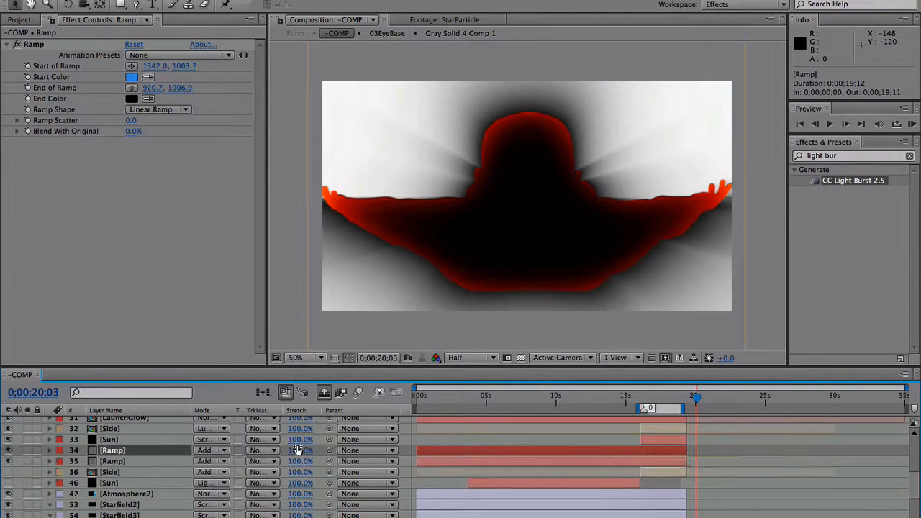
left_click_drag(136, 449, 224, 475)
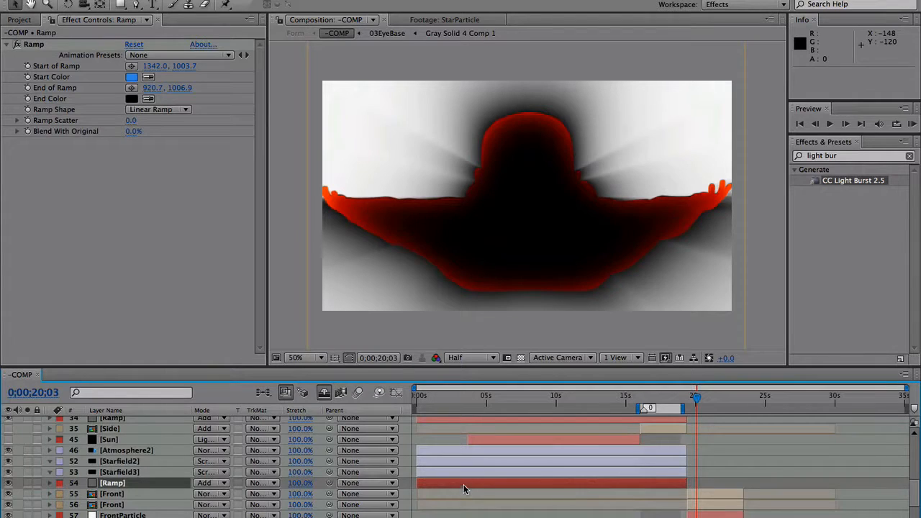
Fit the copied Ramp layer to the Front shot's span, 0;00;19;12 to 0;00;23;14, and delete its Mask 1
left_click_drag(463, 489, 532, 487)
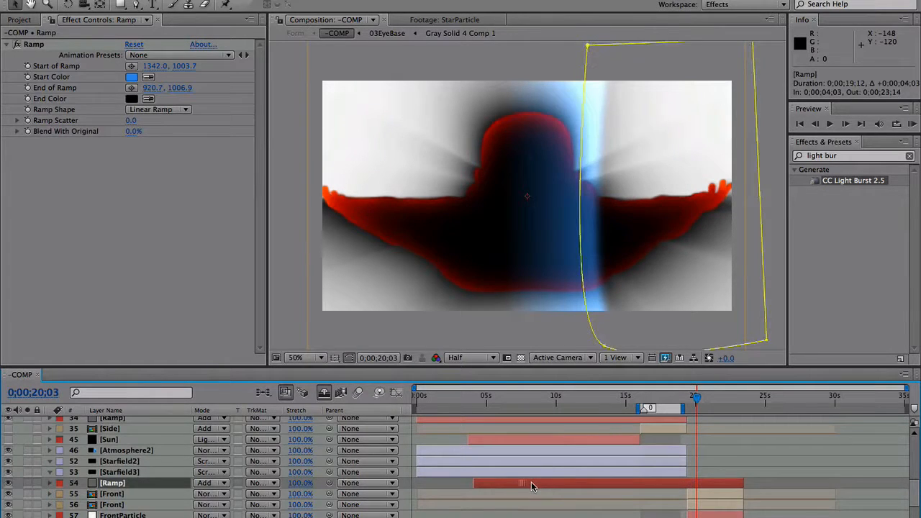
left_click_drag(472, 483, 685, 492)
key("m")
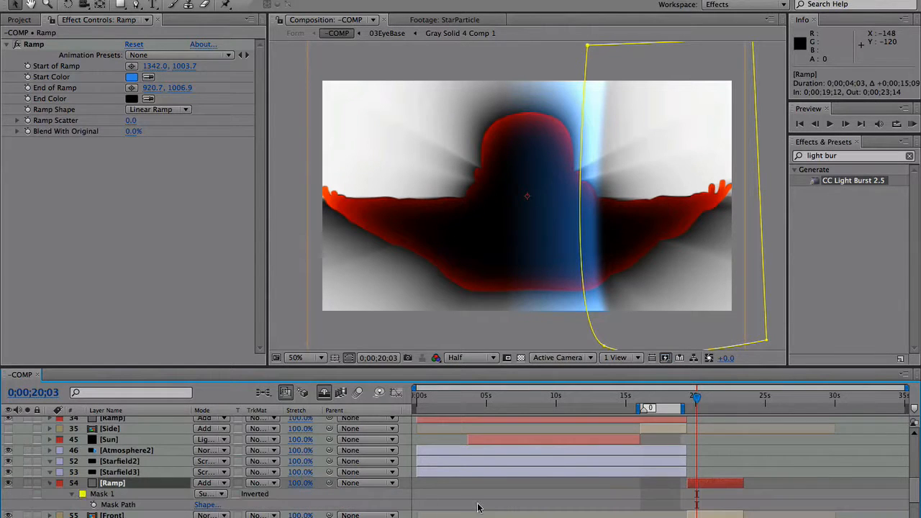
left_click(108, 496)
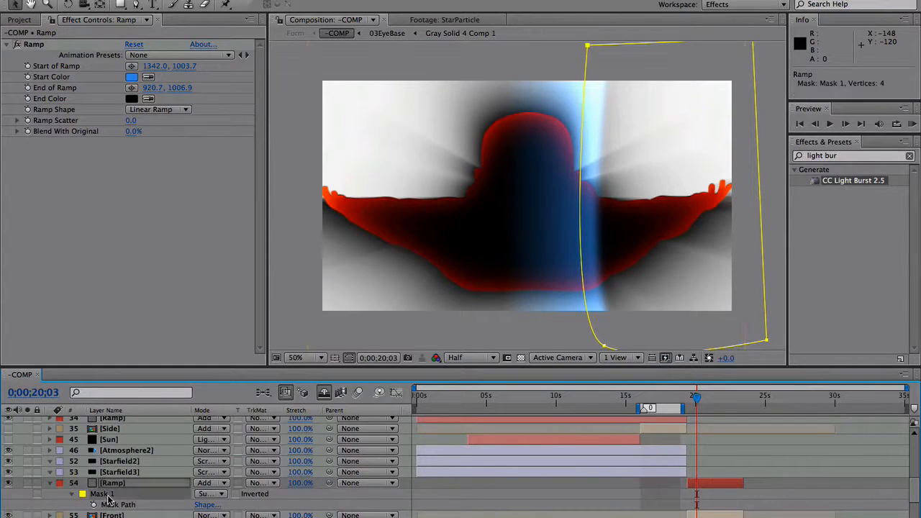
key("Delete")
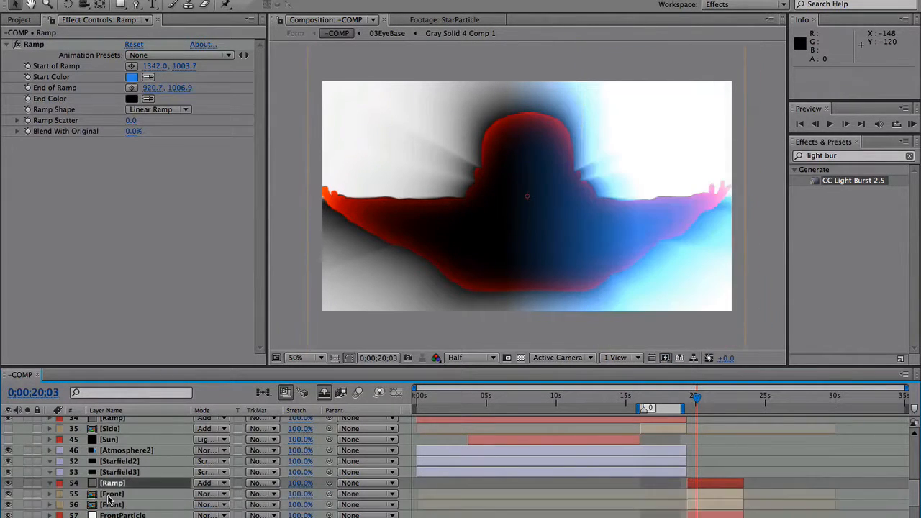
Set the copied ramp's start point to 998, 998 on the figure's upper back and its end point to 1022, 1450 below the frame
left_click(132, 66)
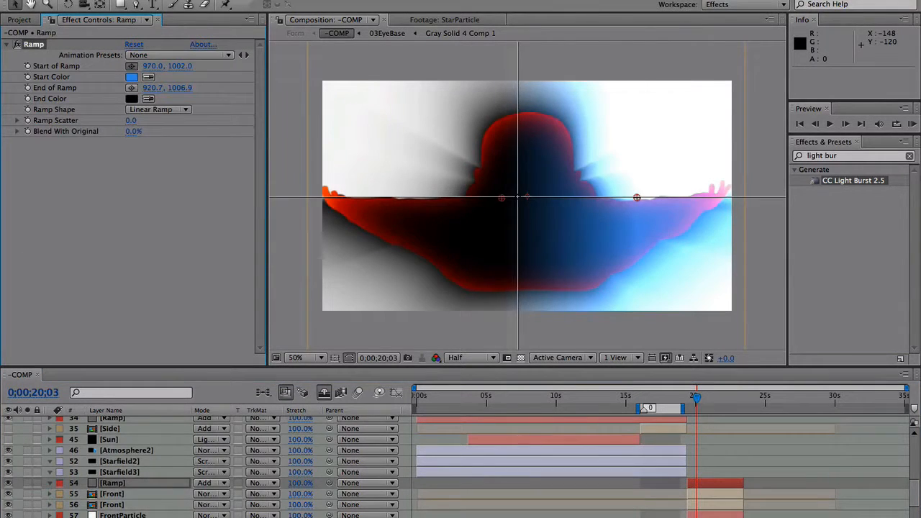
left_click_drag(517, 196, 521, 199)
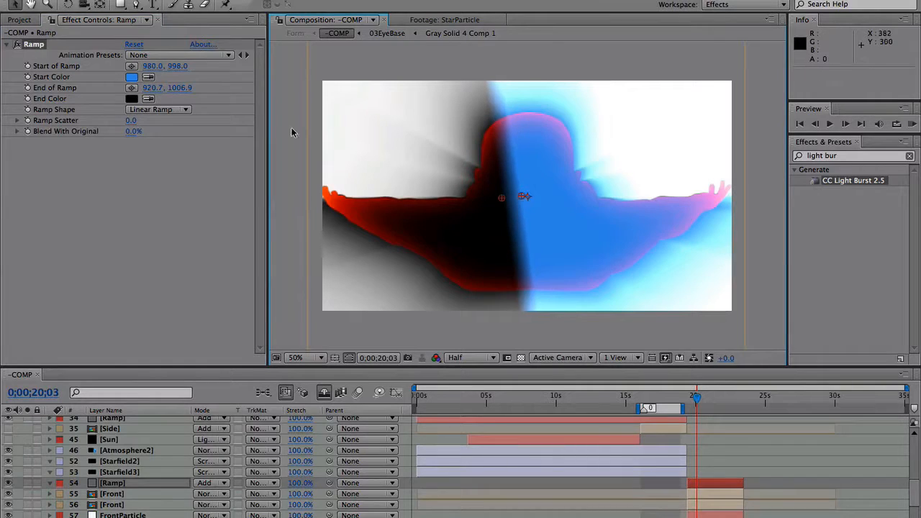
left_click(132, 88)
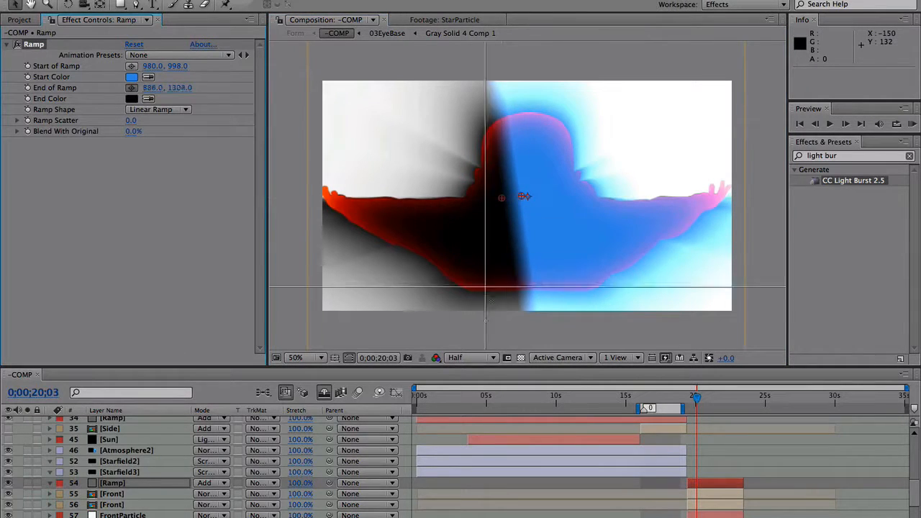
left_click(529, 336)
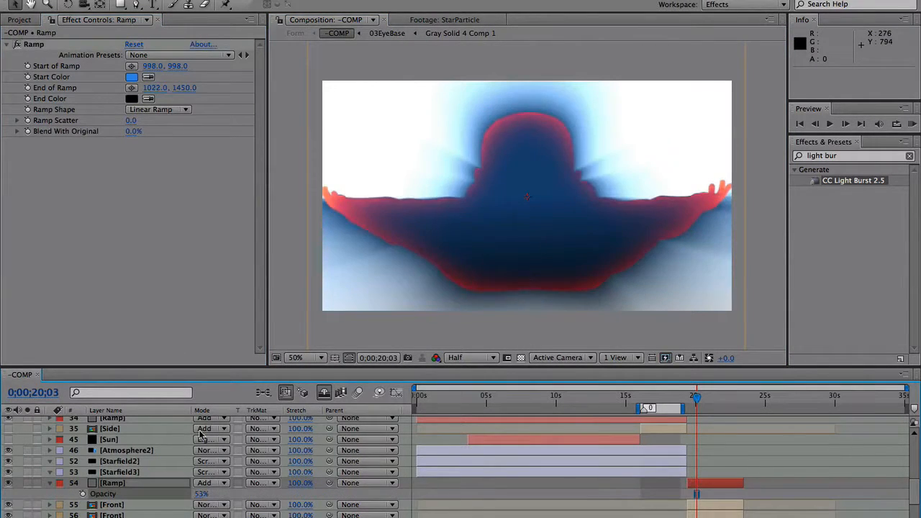
Change the copied Ramp layer's Ramp Shape to Radial Ramp and raise its opacity to 100%
left_click(183, 110)
left_click(176, 119)
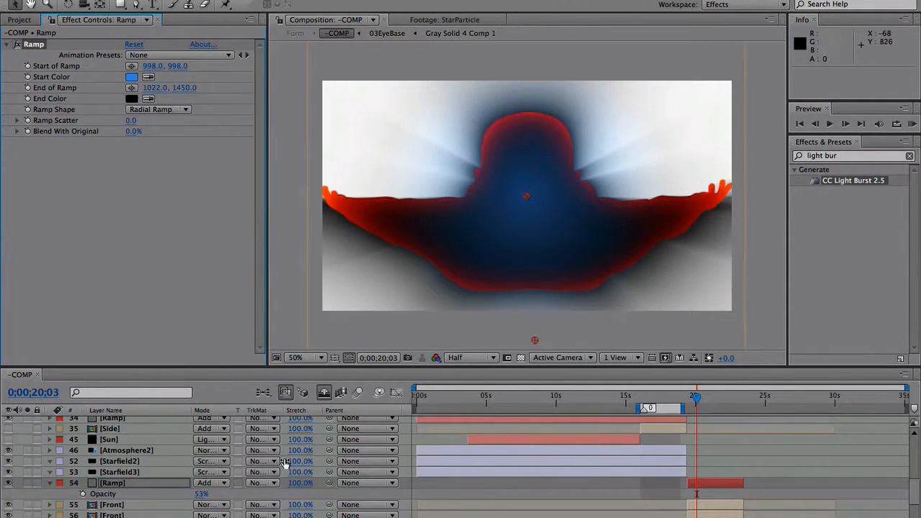
left_click_drag(199, 495, 307, 480)
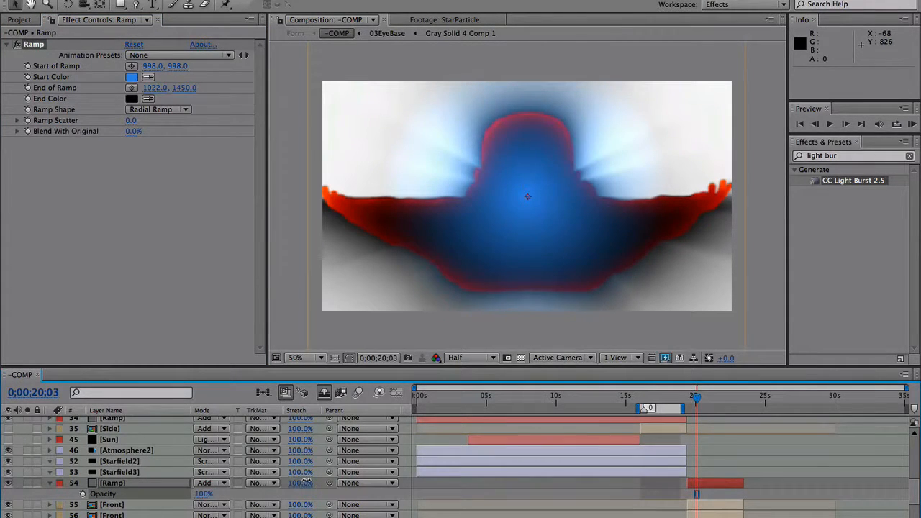
Move the radial ramp's end point out near the frame's lower edge, left of the figure, to resize the blue glow
left_click(132, 87)
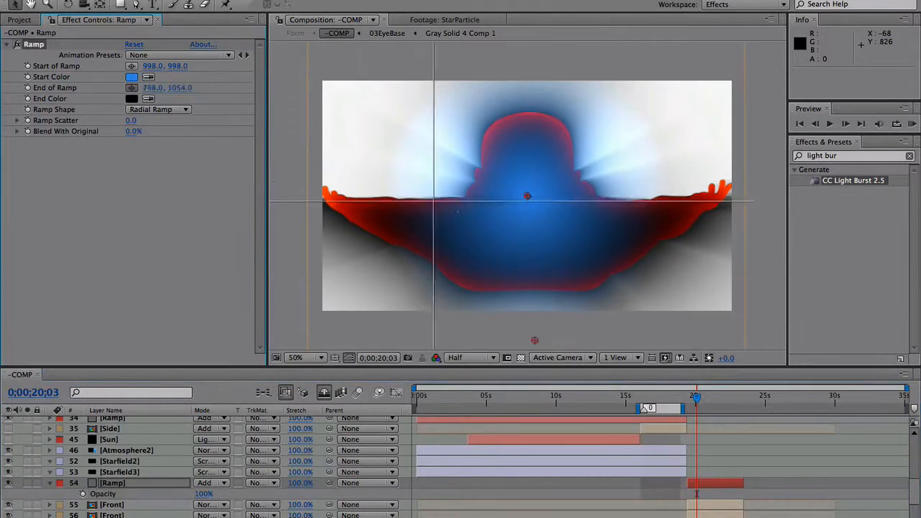
left_click(441, 275)
left_click_drag(439, 272, 376, 312)
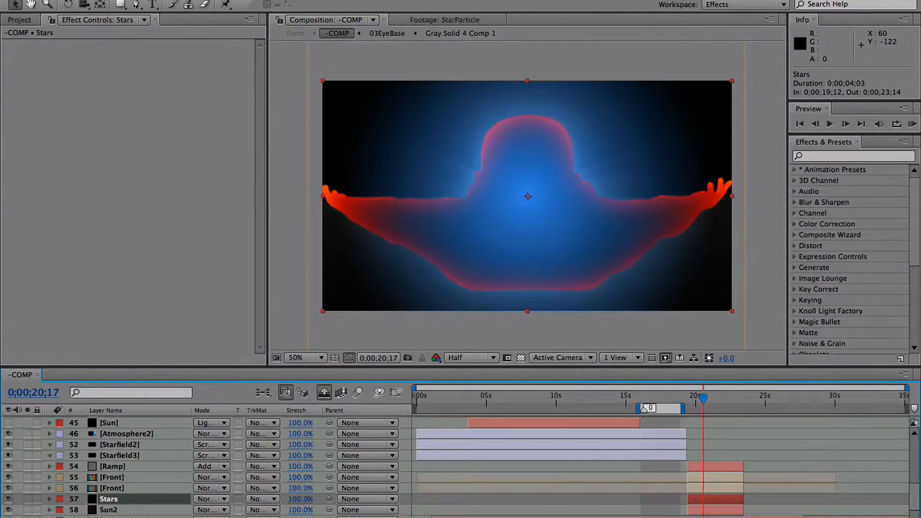
Change the color of the Stars layer's solid from black to white
left_click(238, 0)
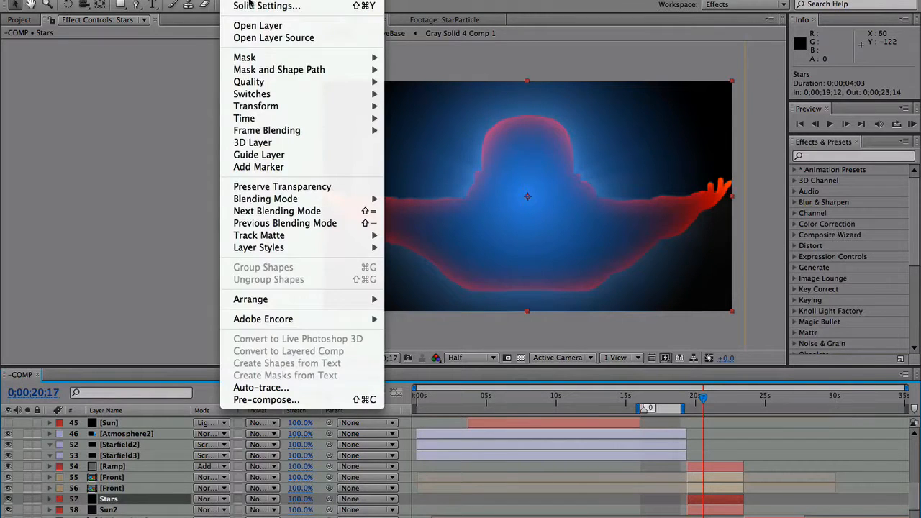
left_click(250, 5)
left_click(210, 280)
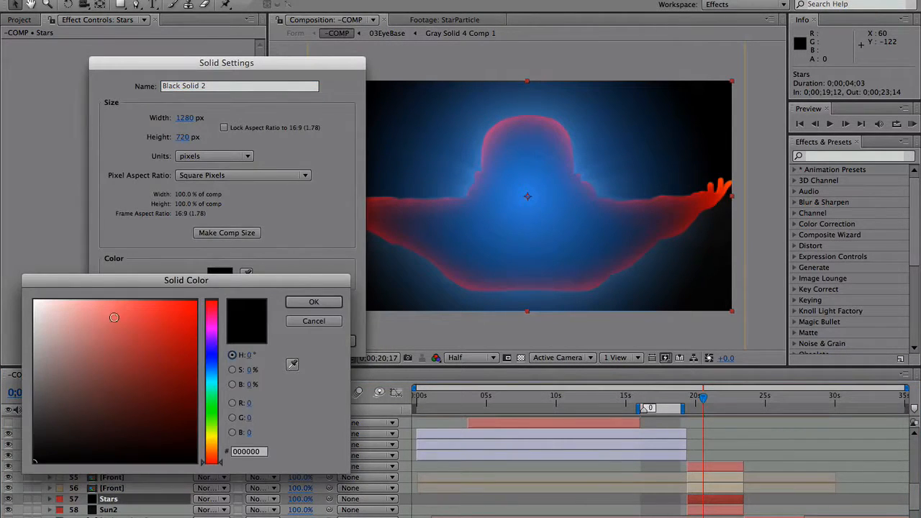
left_click_drag(115, 318, 6, 295)
left_click(300, 302)
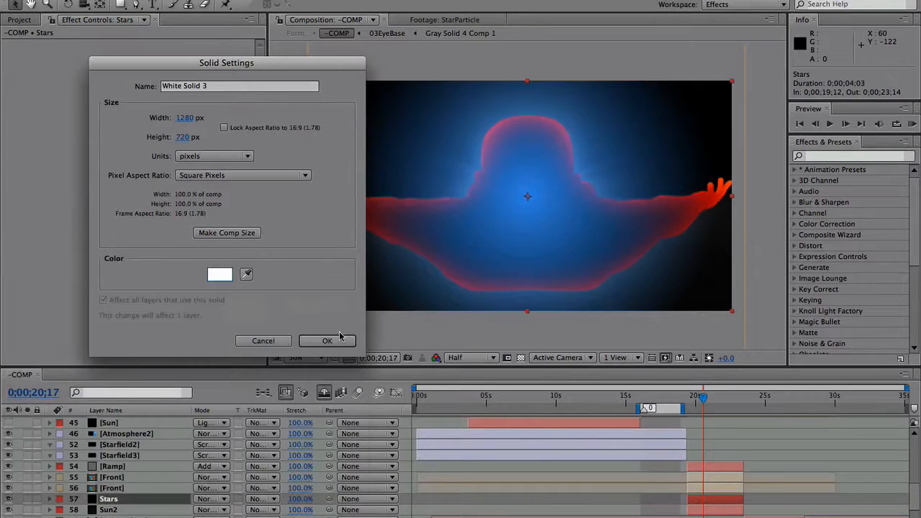
left_click(329, 341)
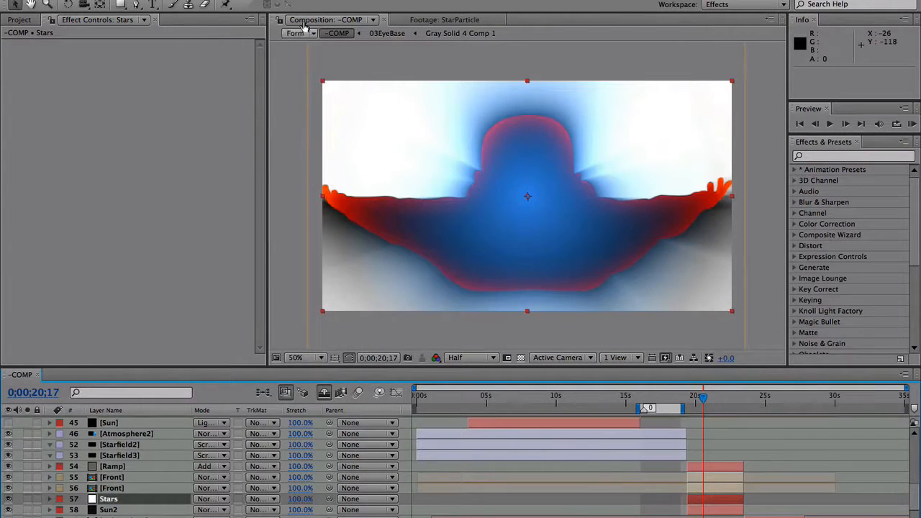
Apply CC Star Burst to the Stars layer and set its Speed to -0.98
left_click(268, 0)
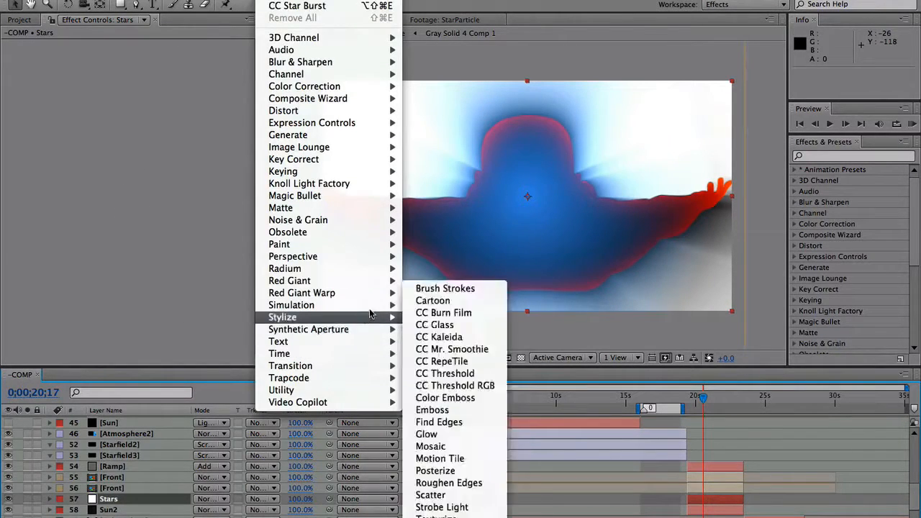
mouse_move(370, 307)
left_click(486, 462)
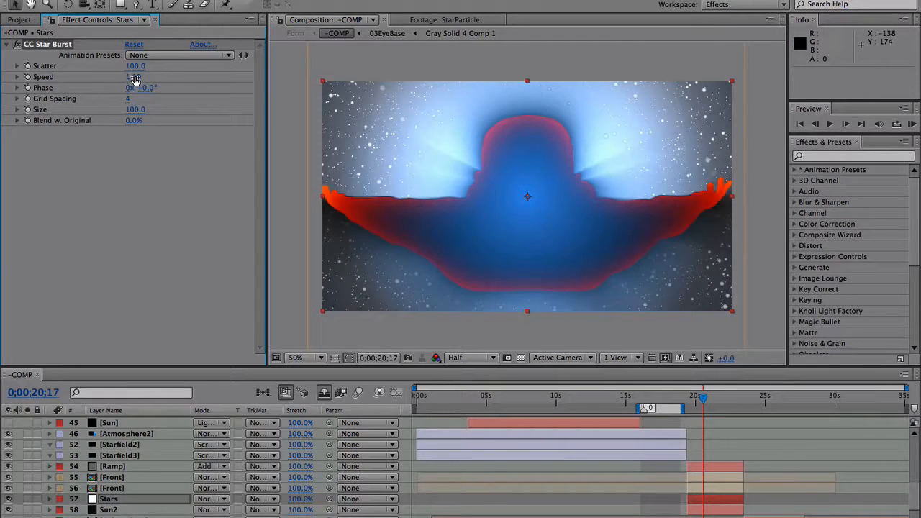
left_click_drag(128, 76, 78, 74)
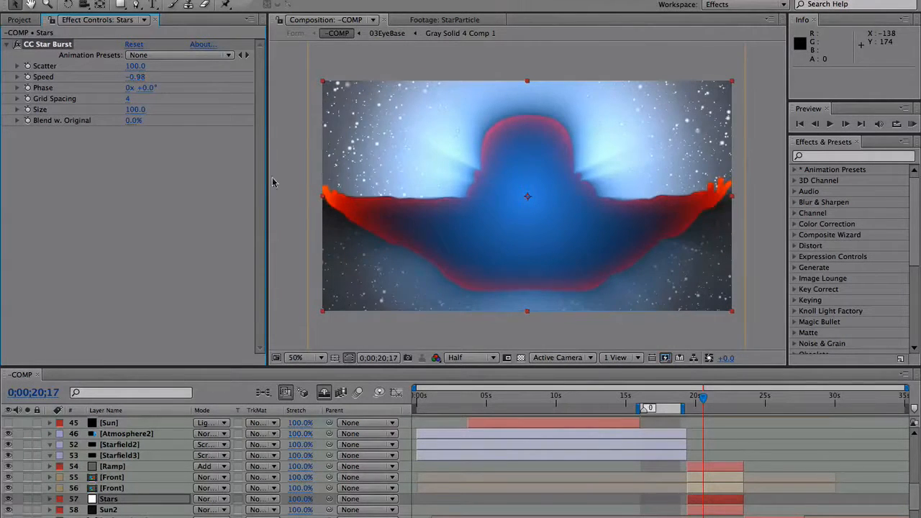
Set the star burst's Speed to -2.40 and preview the star motion from the start of the Front shot
left_click(692, 396)
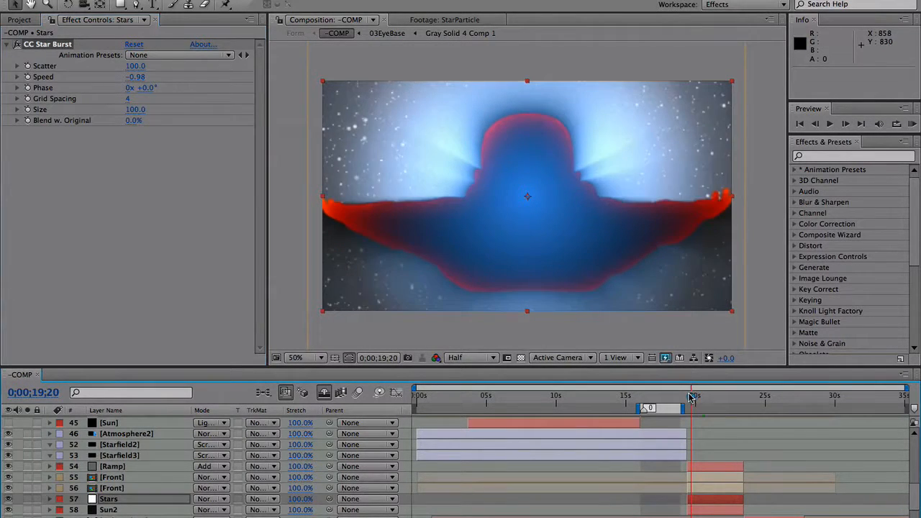
left_click_drag(695, 397, 691, 397)
left_click(689, 397)
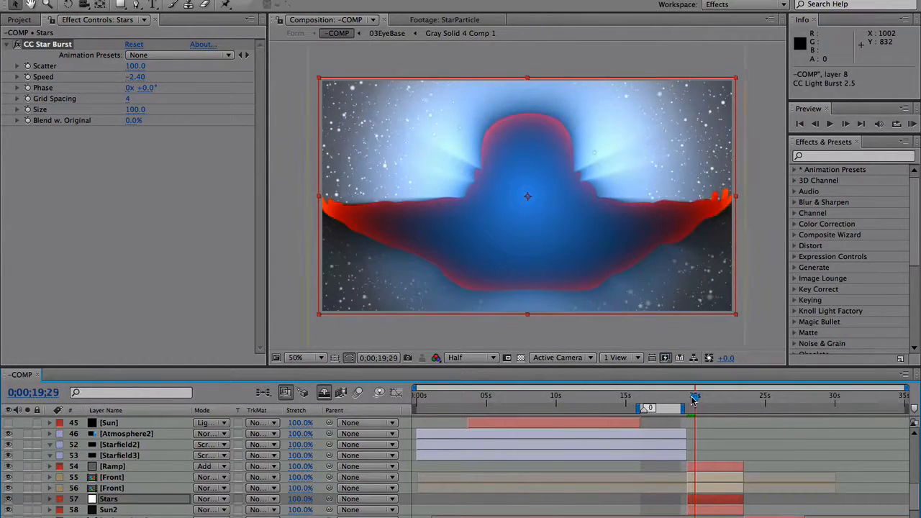
left_click(686, 400)
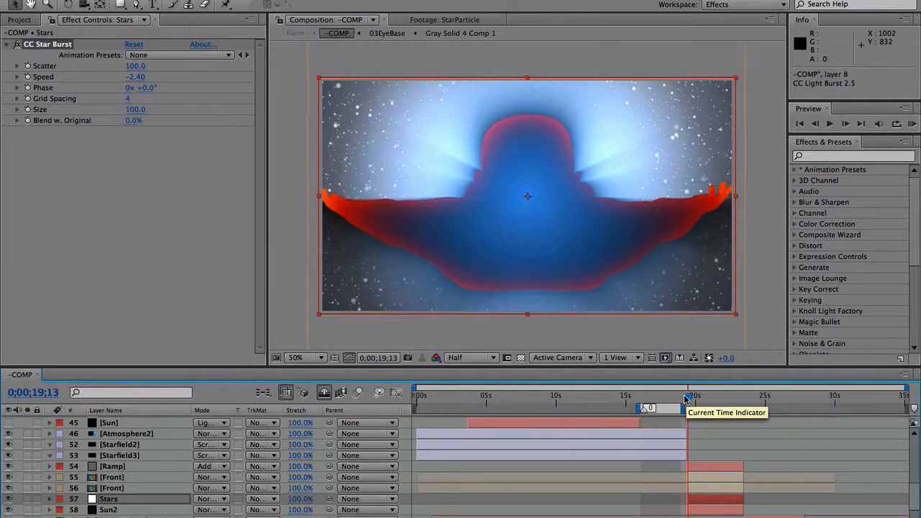
key("space")
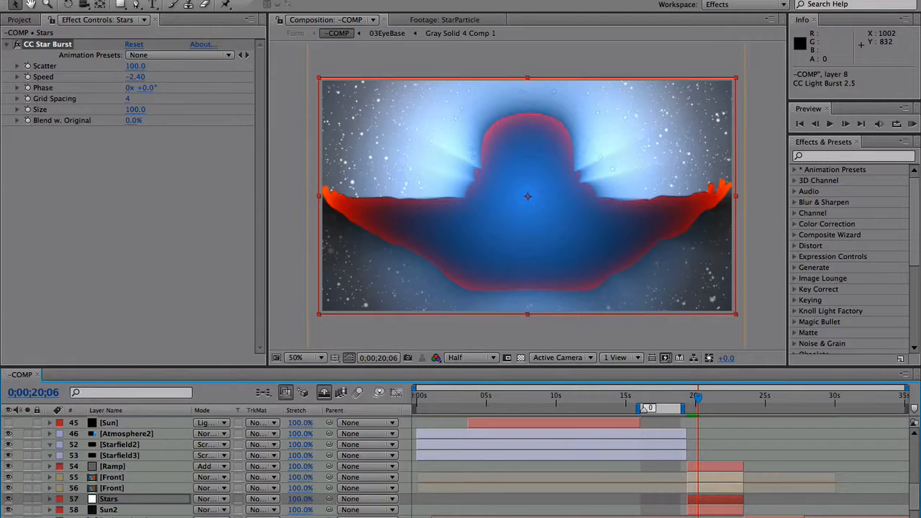
Add a Radial Blur effect to the Stars layer and set its Type to Zoom
right_click(252, 60)
mouse_move(299, 64)
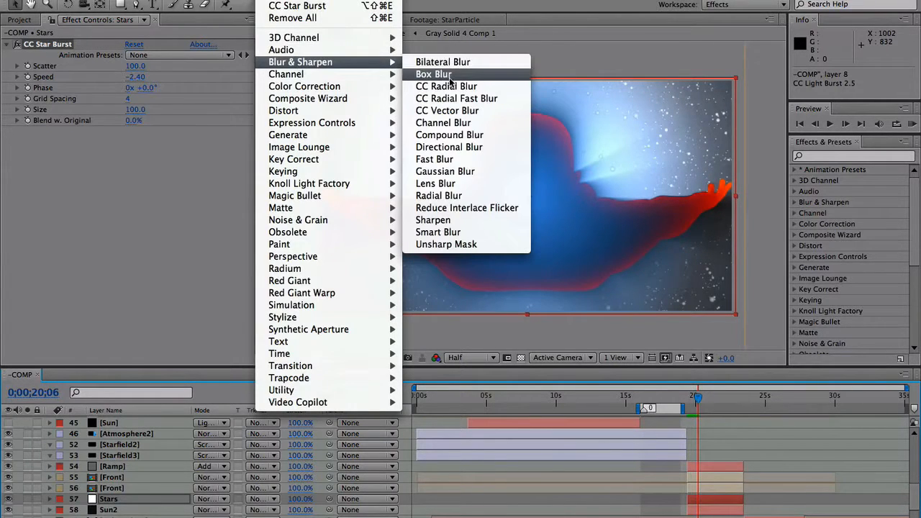
left_click(460, 194)
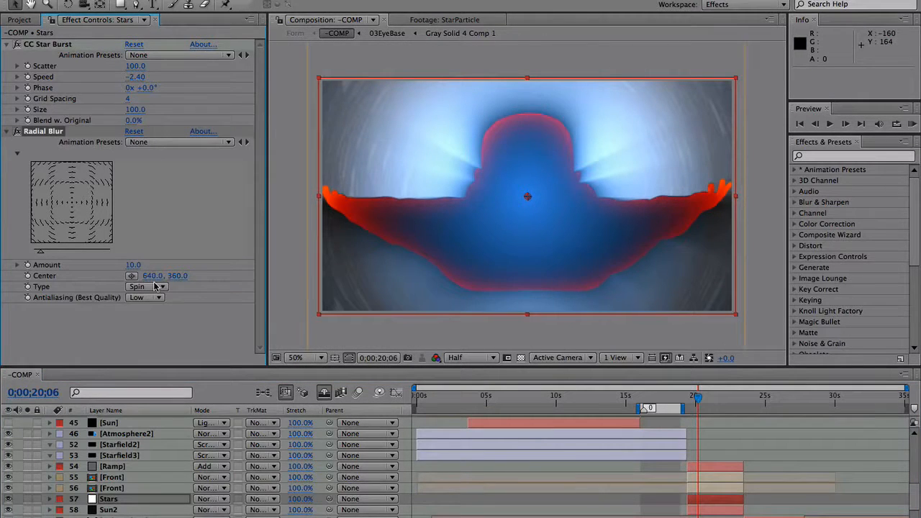
left_click(147, 286)
left_click(144, 298)
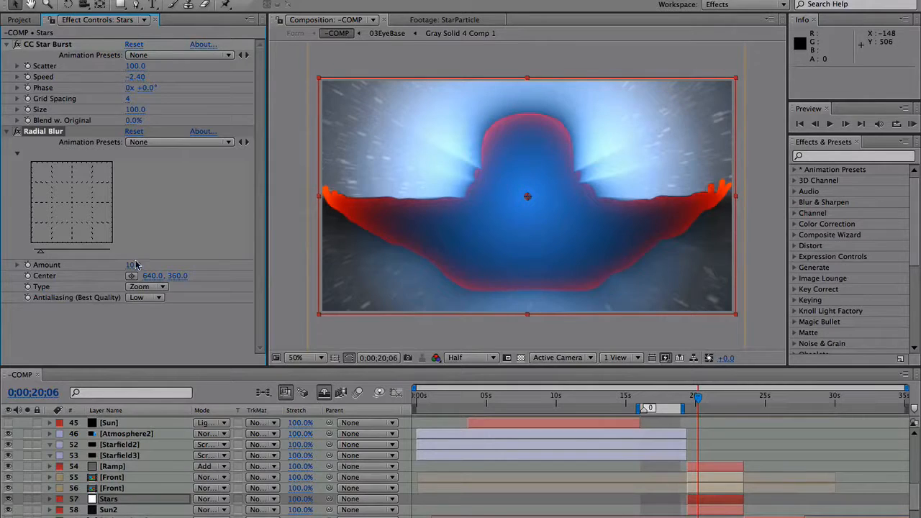
Set the radial blur's Amount to 15, Antialiasing to High, and its center to about 632.1, 307.5 on the figure's upper back
mouse_move(135, 264)
left_mouse_down()
mouse_move(147, 264)
mouse_move(135, 264)
left_mouse_up()
left_click(144, 297)
left_click(147, 308)
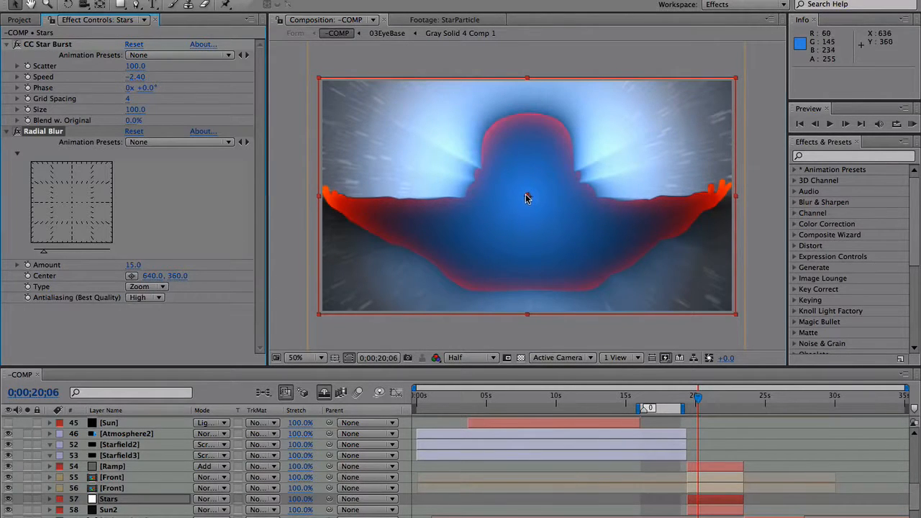
left_click_drag(526, 199, 524, 179)
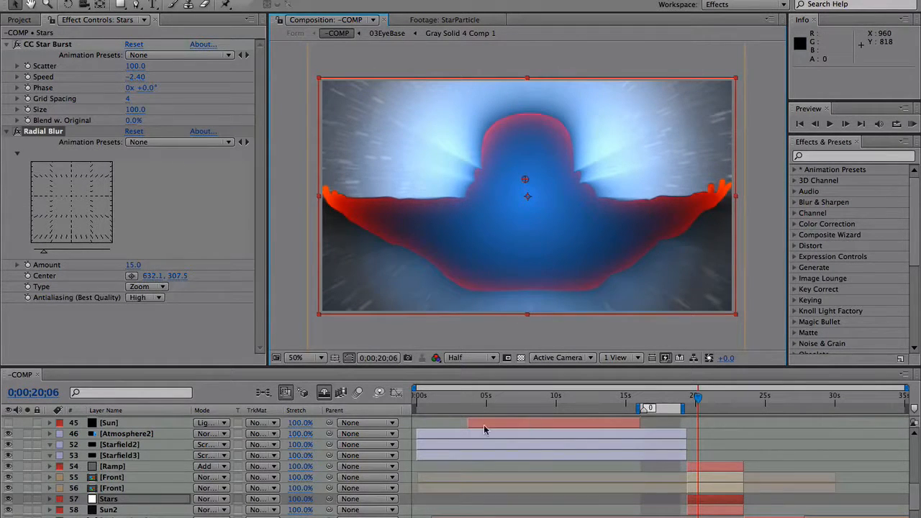
Preview the Stars layer soloed to examine the streaking motion, unsolo it, and collapse its effects
left_click(27, 498)
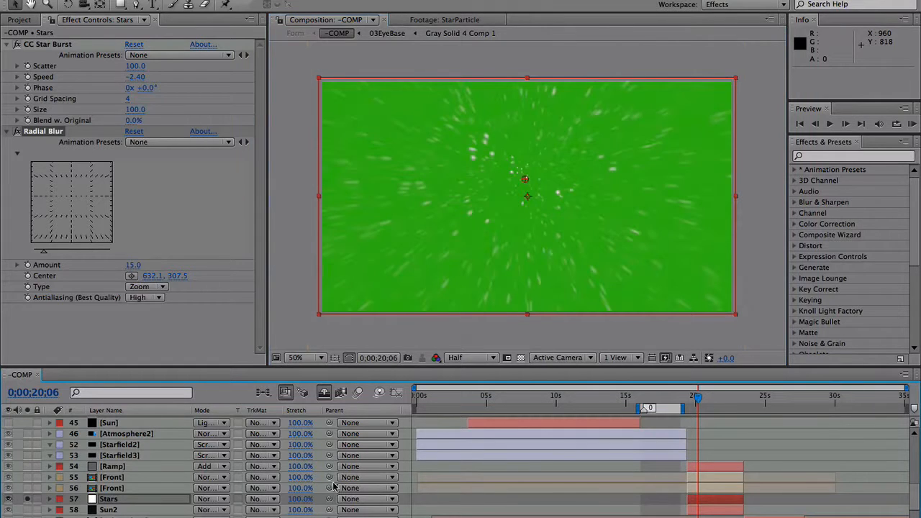
left_click_drag(700, 400, 693, 398)
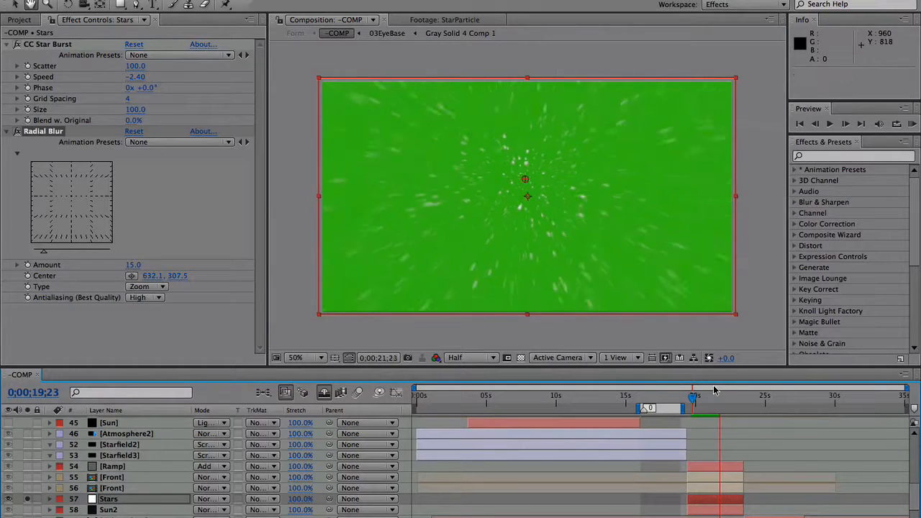
key("space")
left_click_drag(698, 399, 692, 398)
key("space")
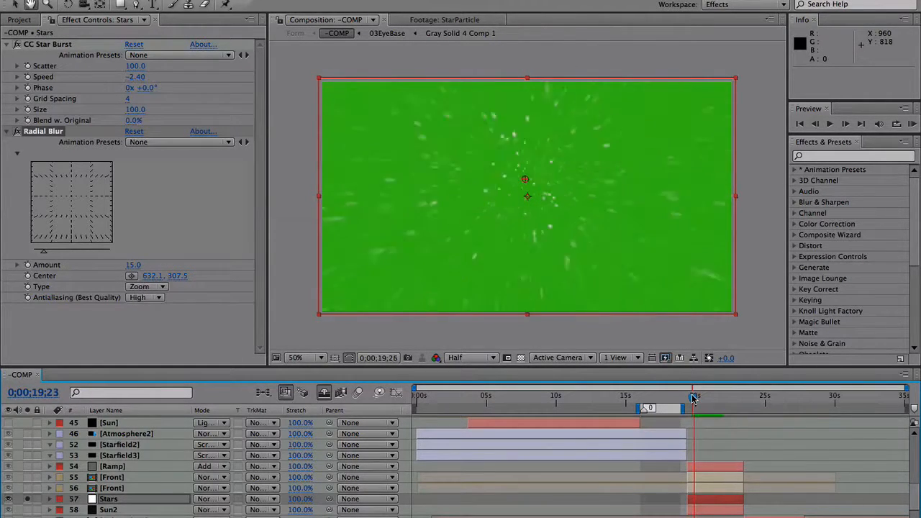
key("space")
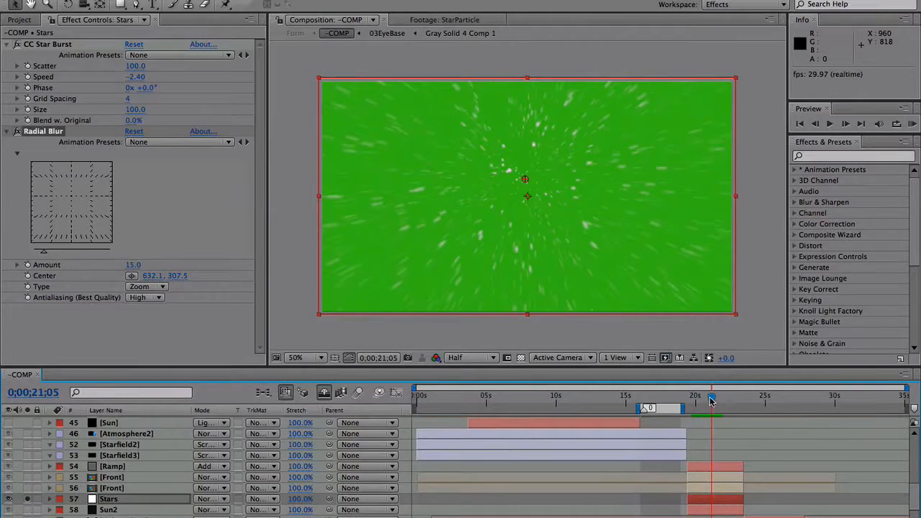
left_click_drag(711, 398, 697, 398)
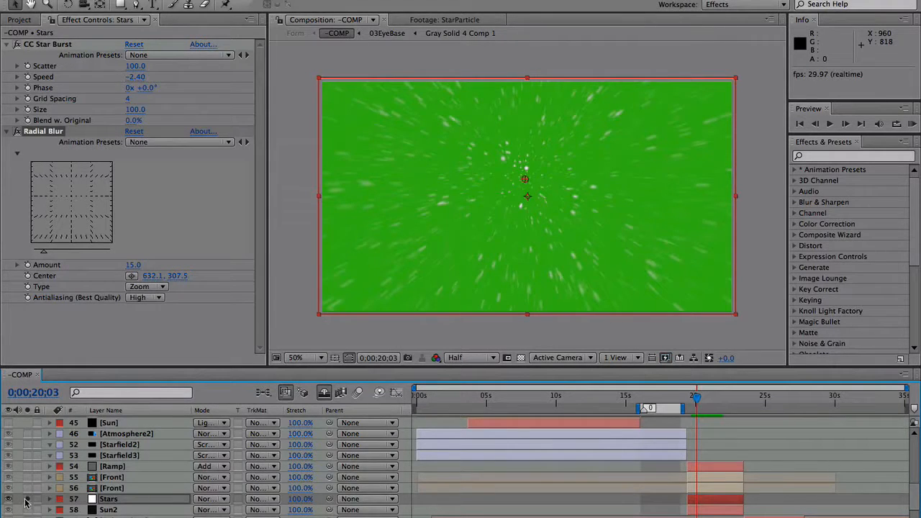
left_click(25, 500)
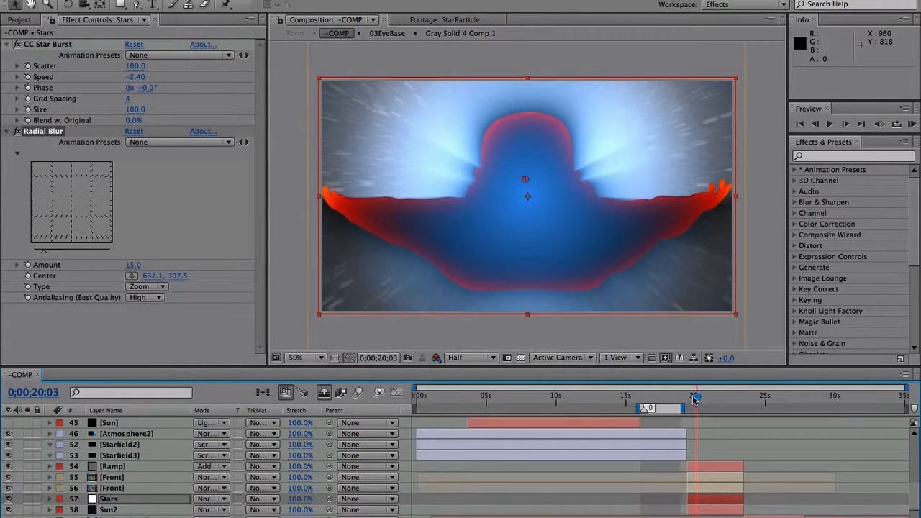
left_click_drag(694, 400, 698, 400)
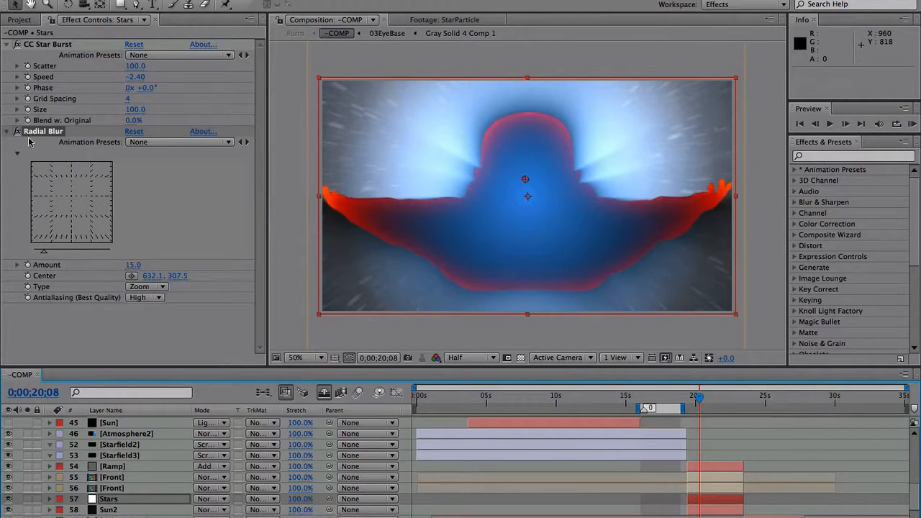
left_click(5, 132)
left_click(6, 45)
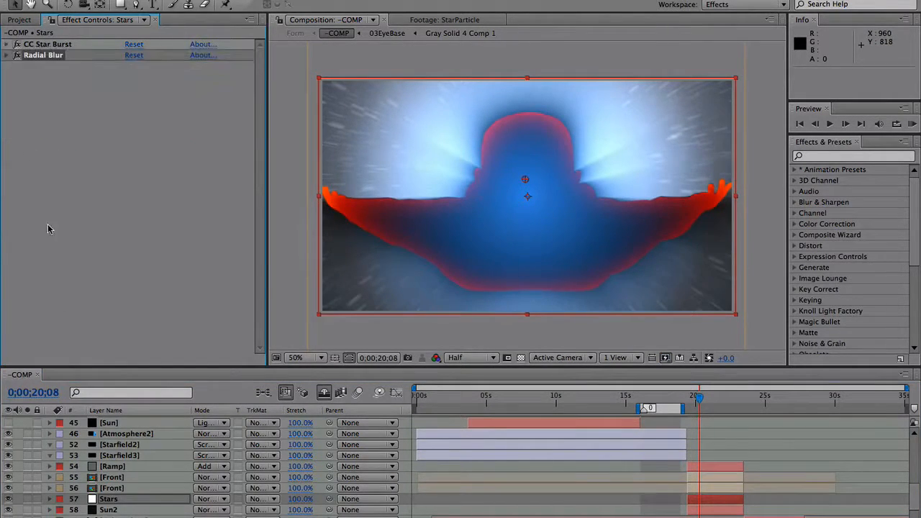
Add the expression wiggle(3,20) to the Position of the upper Front layer
left_click(113, 477)
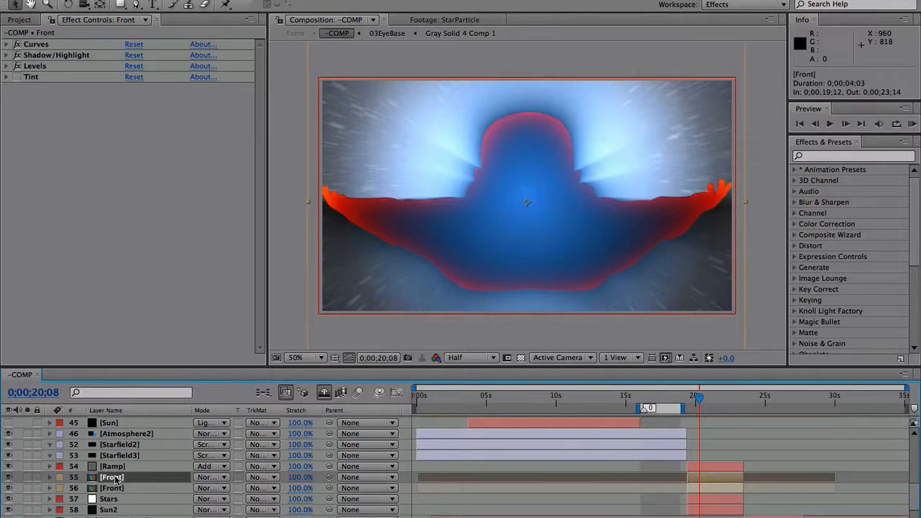
key("p")
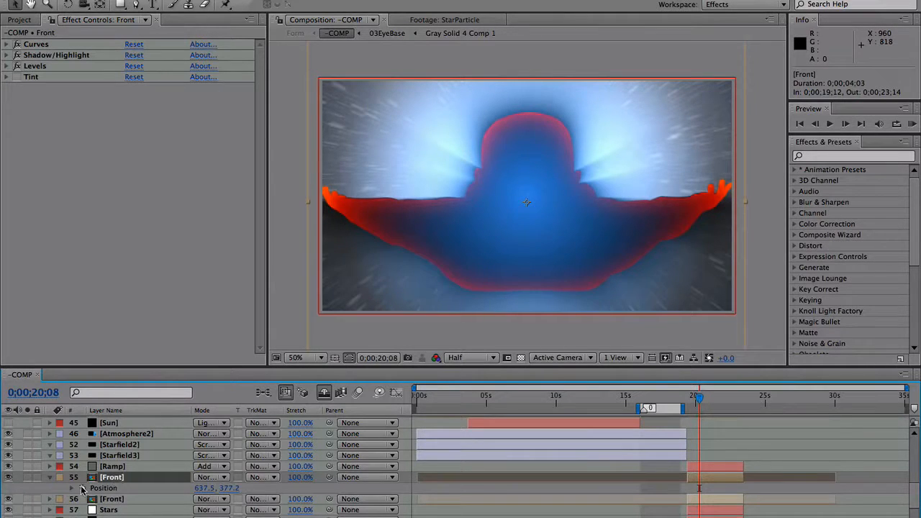
left_click(82, 488)
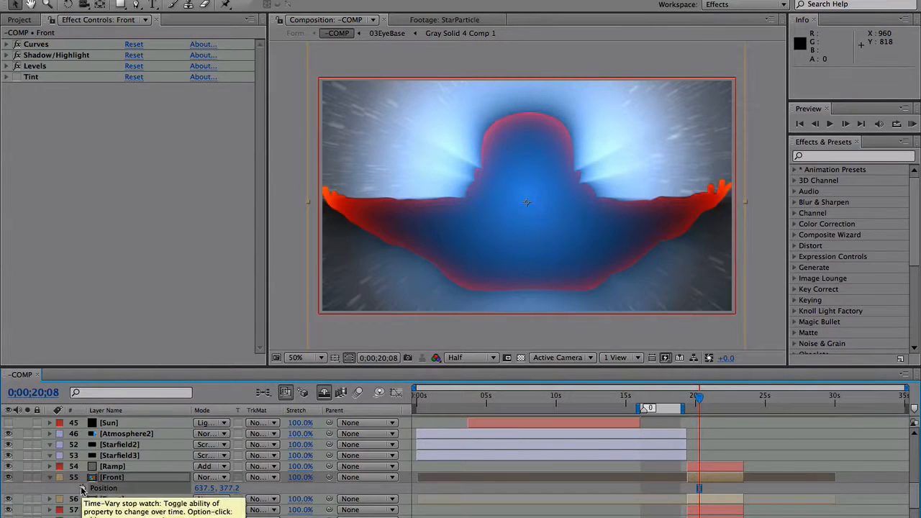
left_click(82, 489, "alt")
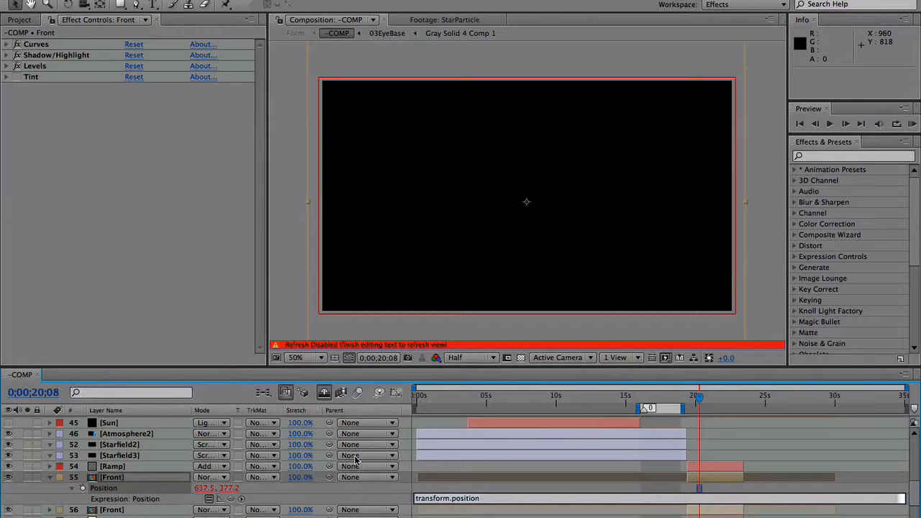
type("wiggle(3,20")
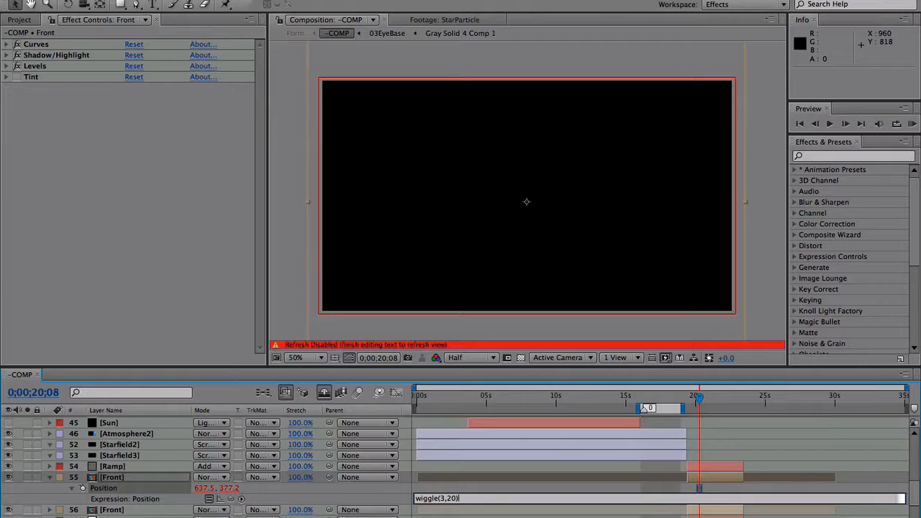
left_click(715, 436)
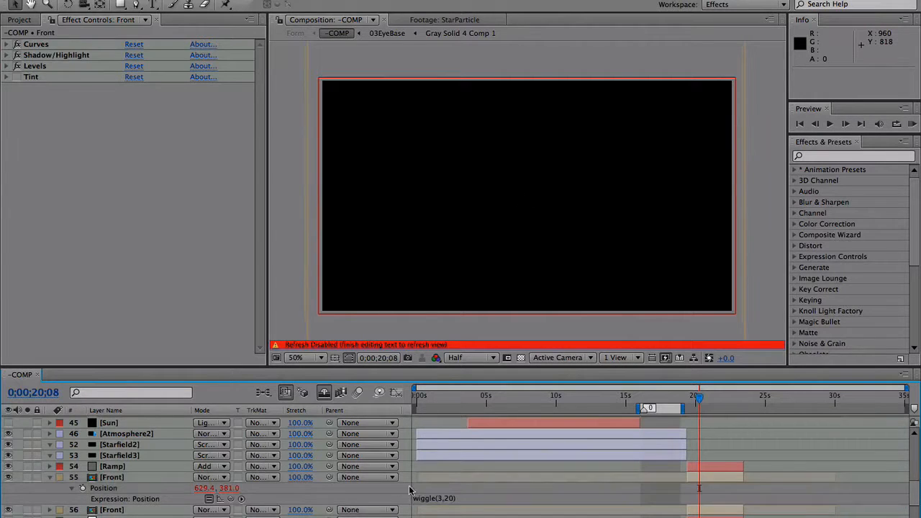
Link the lower Front layer's Position to the Front 2 layer's Position with an expression, and scrub the shot to check the shared motion
left_click(101, 510)
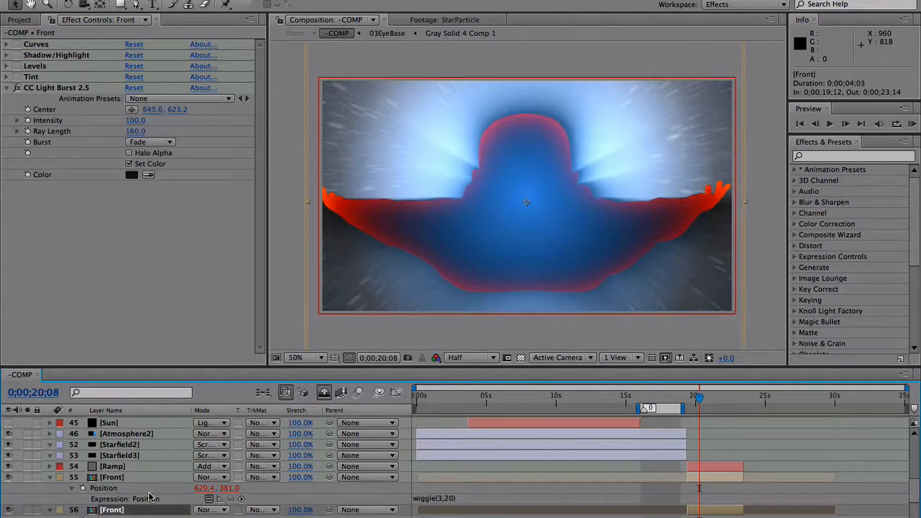
scroll(149, 496, "down", 1)
left_click(459, 498)
key("BackSpace")
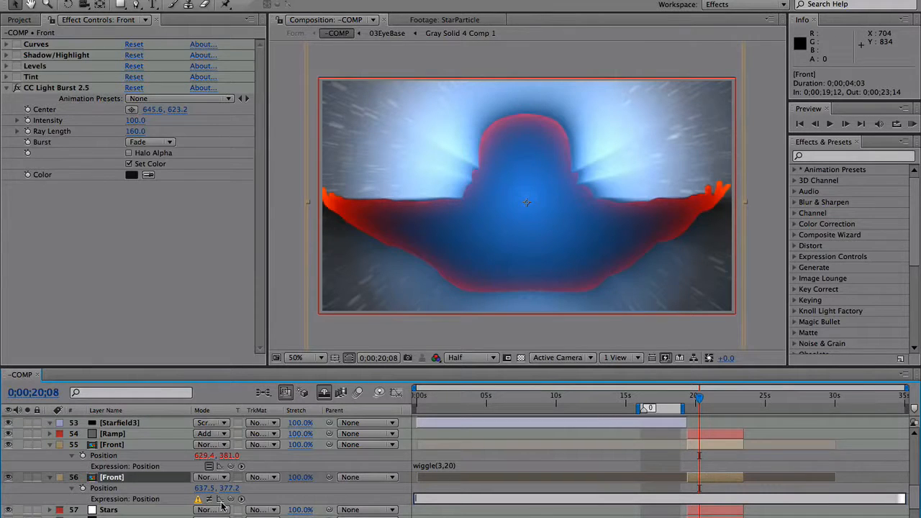
left_click_drag(230, 500, 104, 458)
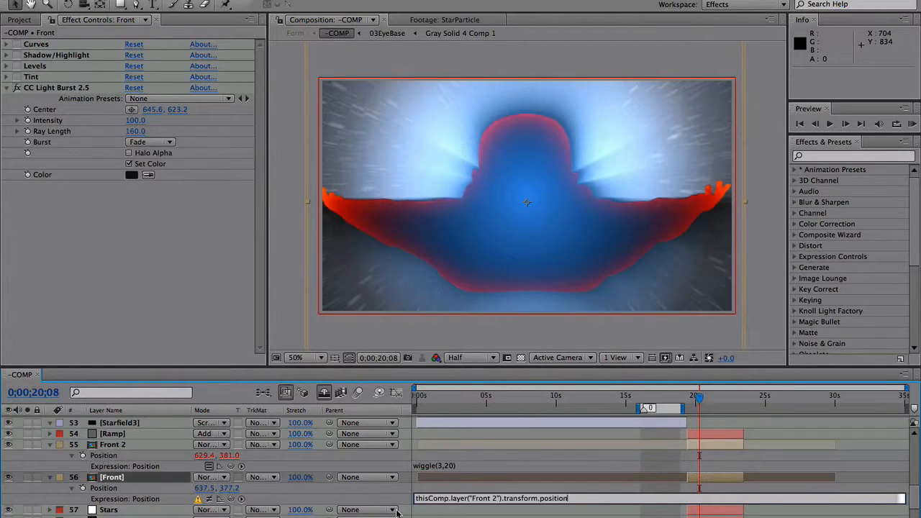
left_click(643, 445)
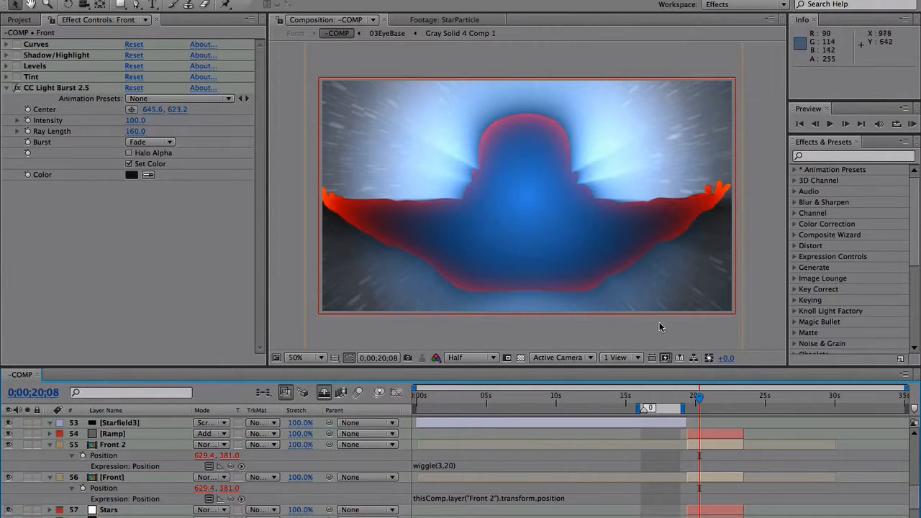
left_click_drag(698, 398, 704, 398)
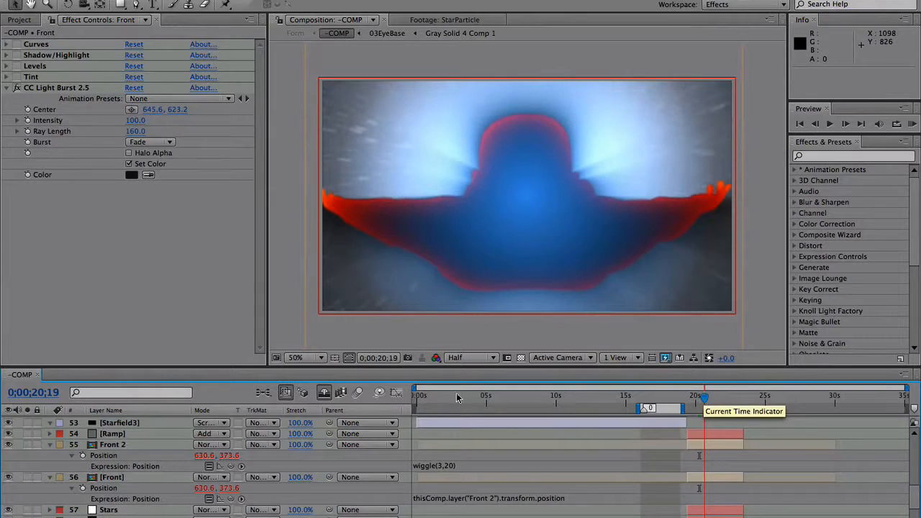
Scale the Front 2 and Front layers down together to 89.4% so the whole figure fits in the frame
left_click(127, 446)
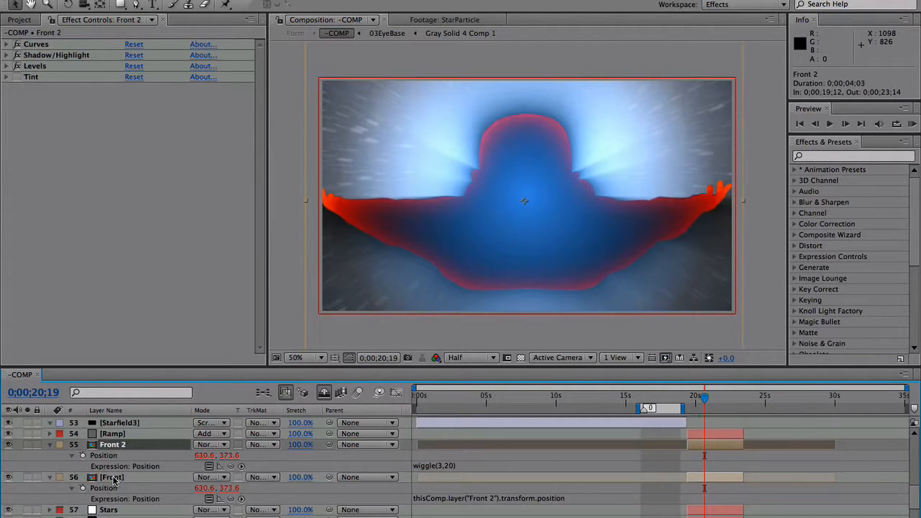
left_click(113, 478, "shift")
key("s")
key("comma")
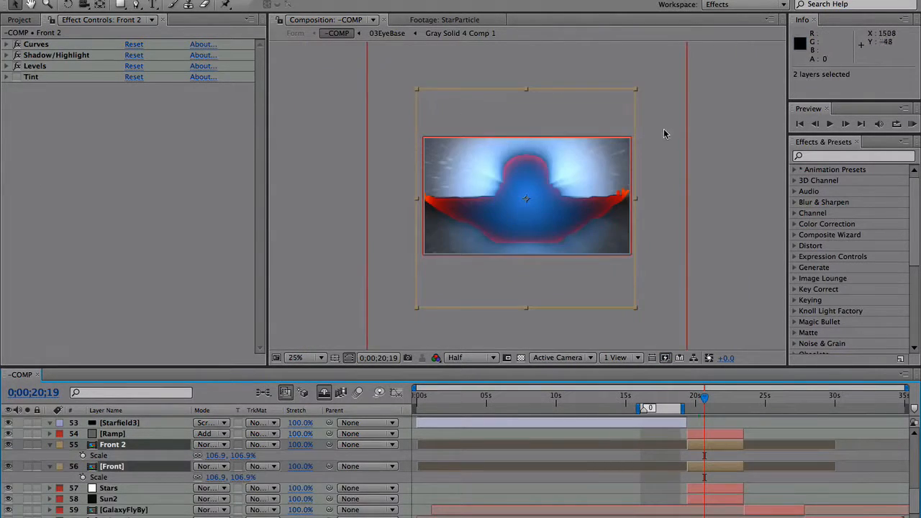
left_click_drag(633, 92, 617, 104)
left_click(617, 206)
key("period")
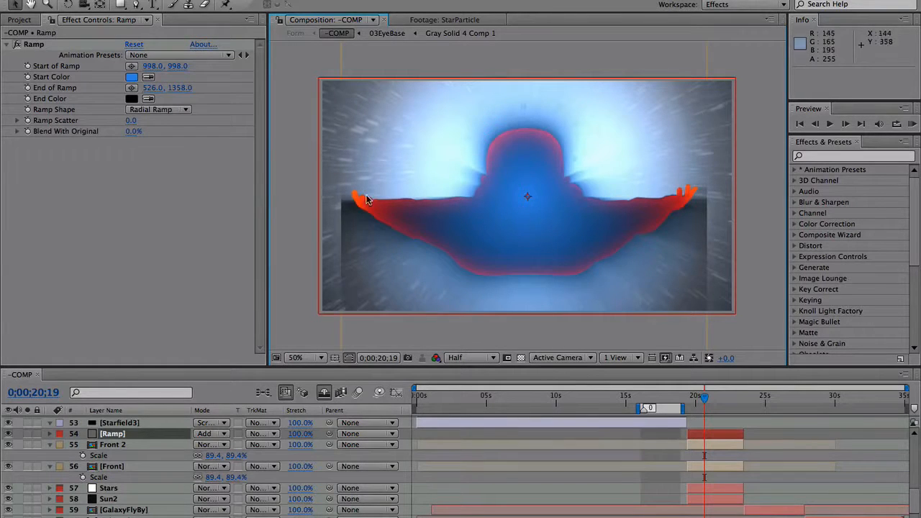
Inspect the bounds of the figure inside the nested Front composition and return to -COMP
left_click(119, 467)
double_click(113, 466)
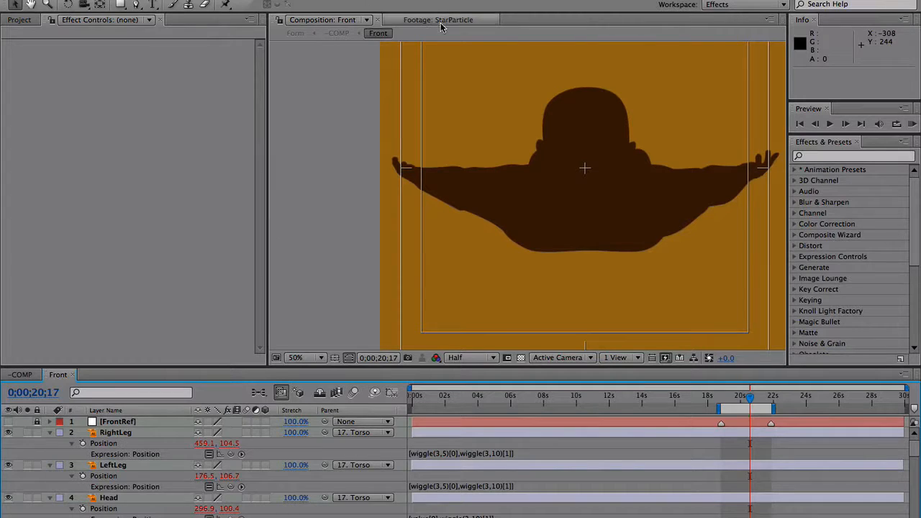
left_click(22, 374)
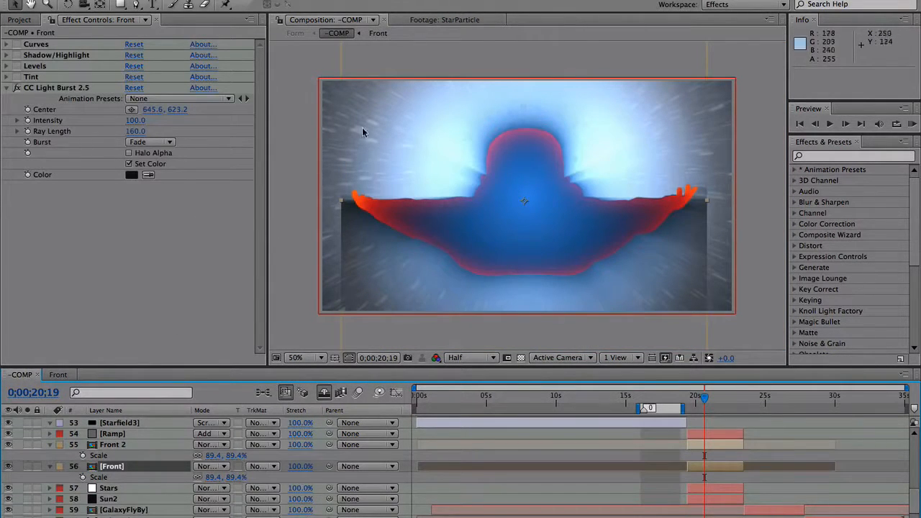
double_click(111, 467)
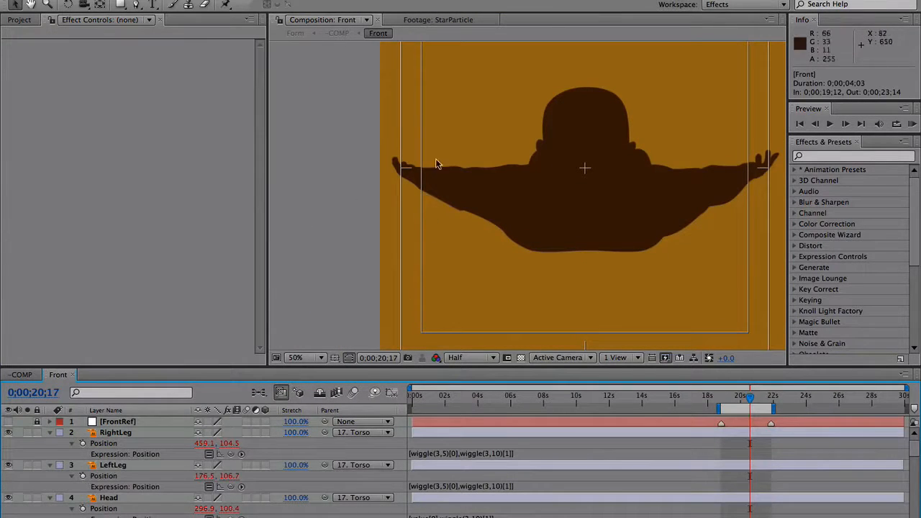
left_click(21, 376)
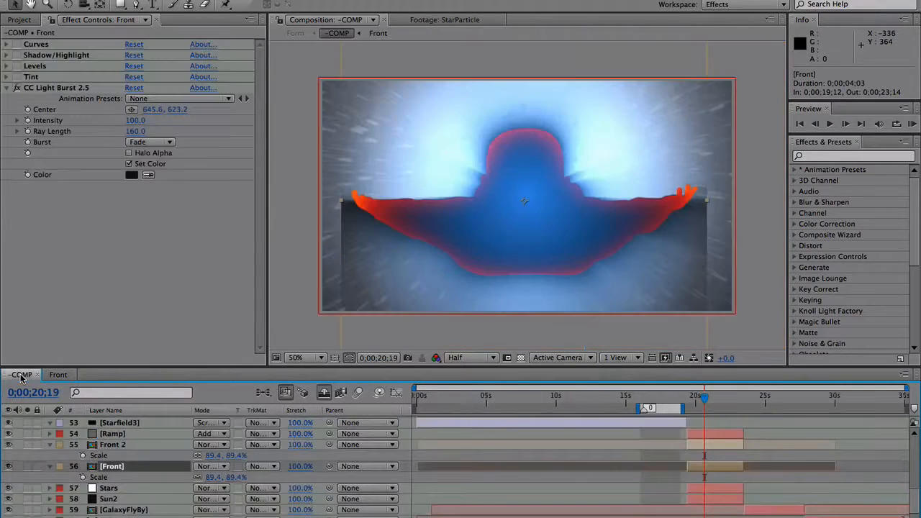
Add the Utility Grow Bounds effect to the lower Front layer, set Pixels to 220, and place it first in the effect order
left_click(821, 156)
type("grow")
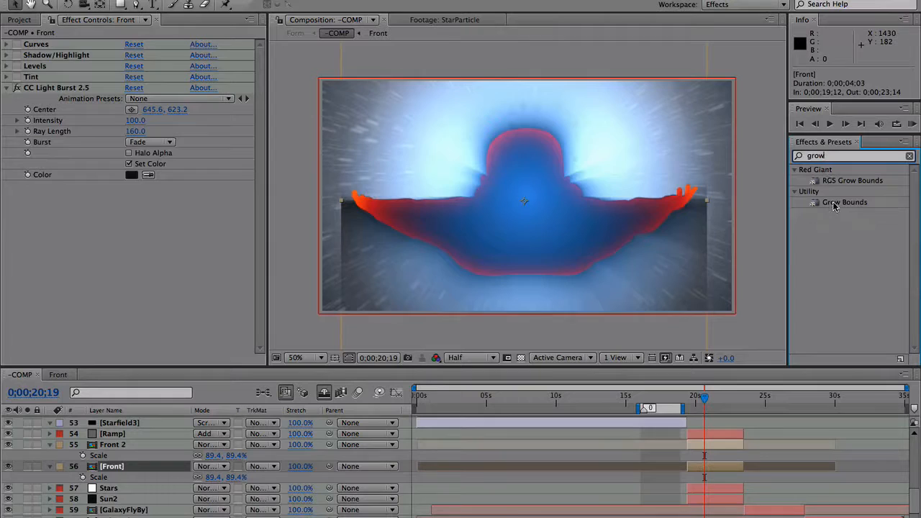
double_click(835, 204)
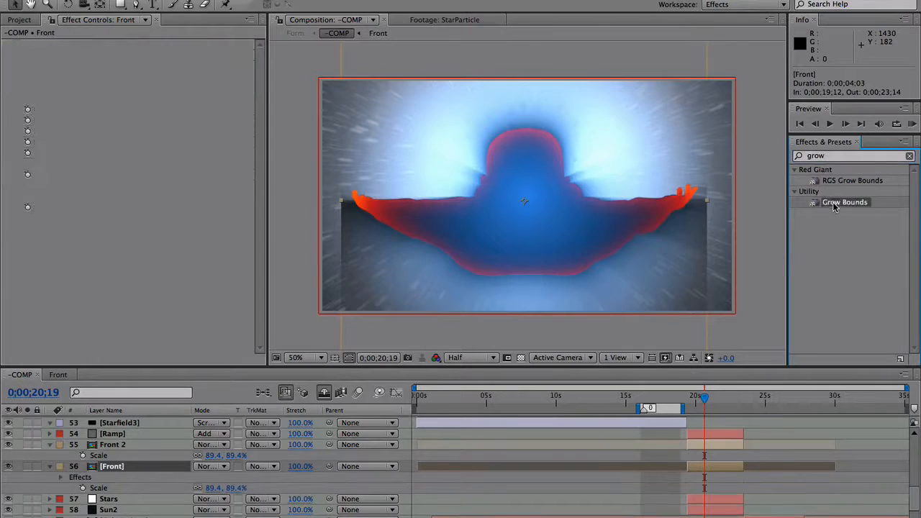
left_click(909, 157)
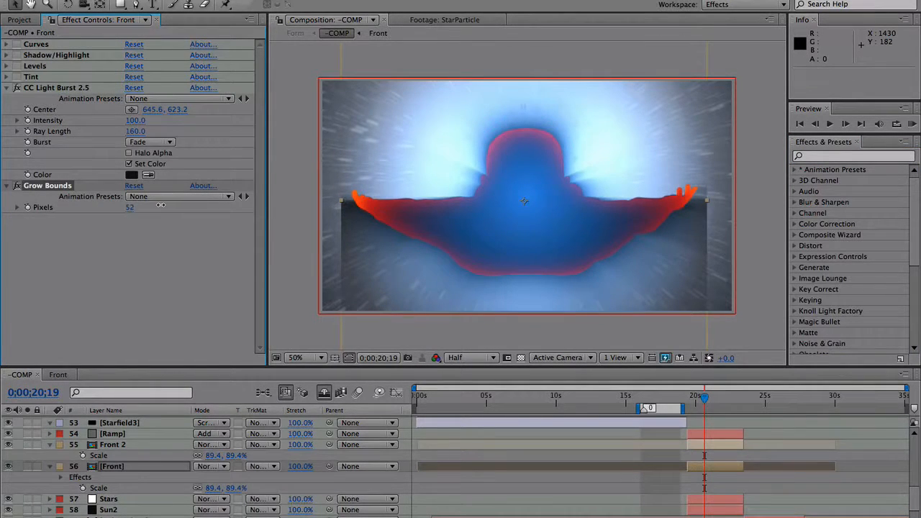
left_click_drag(161, 205, 169, 205)
left_click_drag(59, 190, 54, 48)
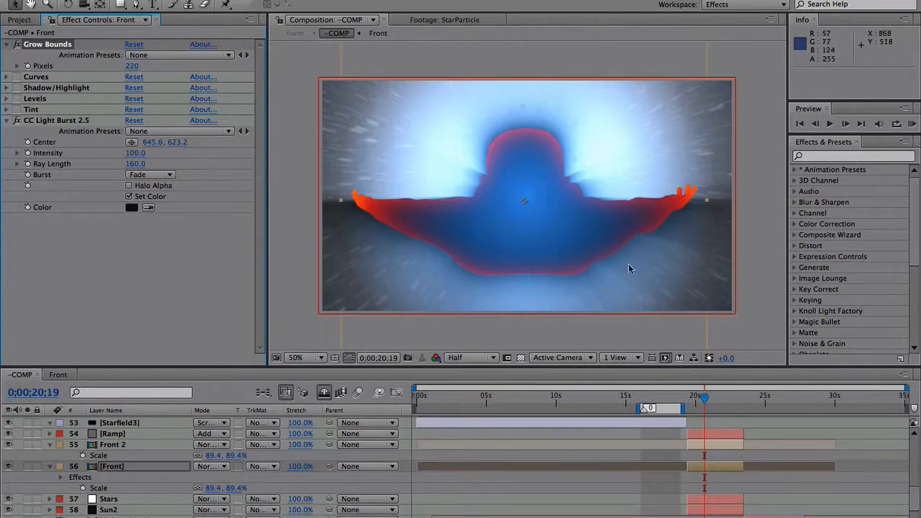
RAM preview the Front shot with the work area limited to its duration, and set the current time to 0;00;19;18
mouse_move(704, 398)
left_mouse_down()
mouse_move(694, 399)
mouse_move(716, 402)
mouse_move(689, 405)
mouse_move(703, 403)
left_mouse_up()
key("KP_0")
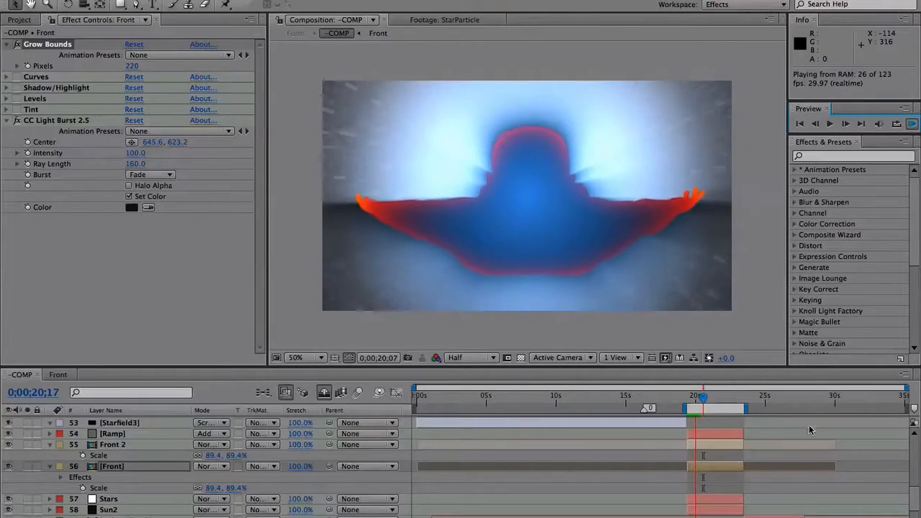
key("space")
left_click(765, 399)
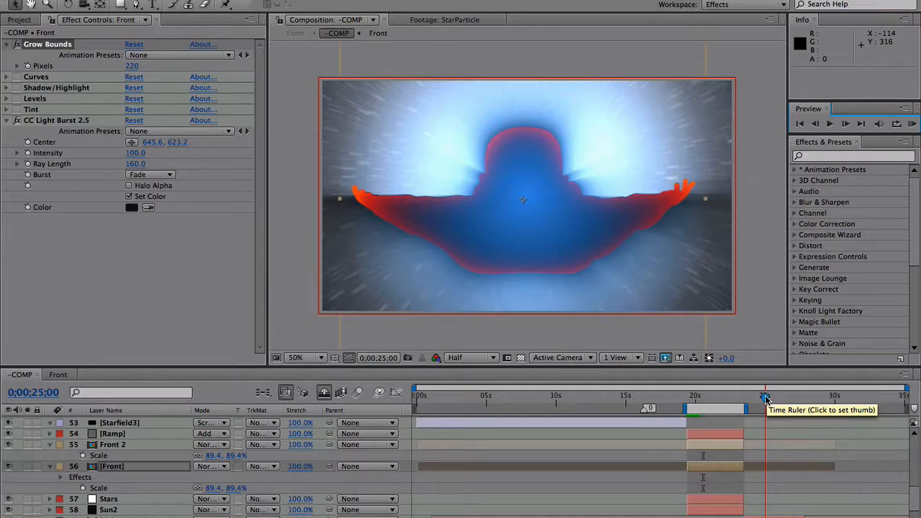
left_click(689, 397)
Switch to the media player holding the rendered movie, rewind it, and play it from the beginning
mouse_move(920, 517)
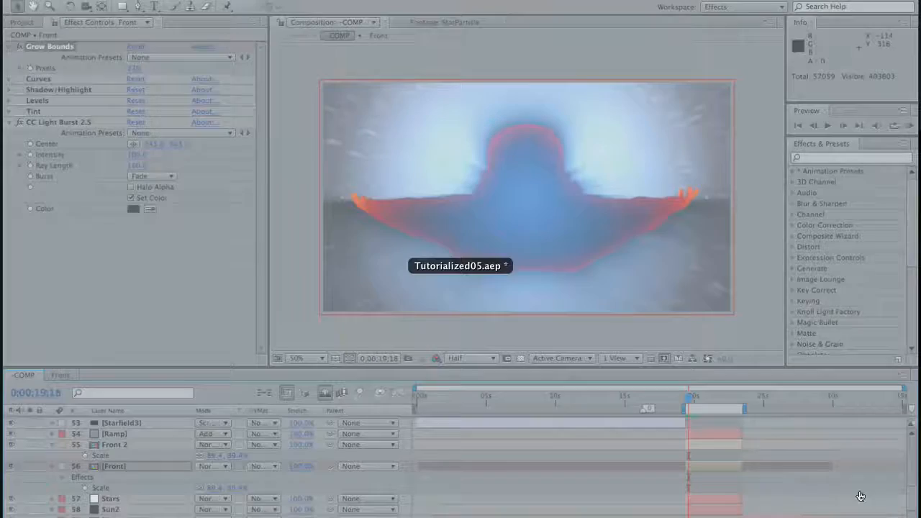
left_click(774, 426)
key("super+Tab")
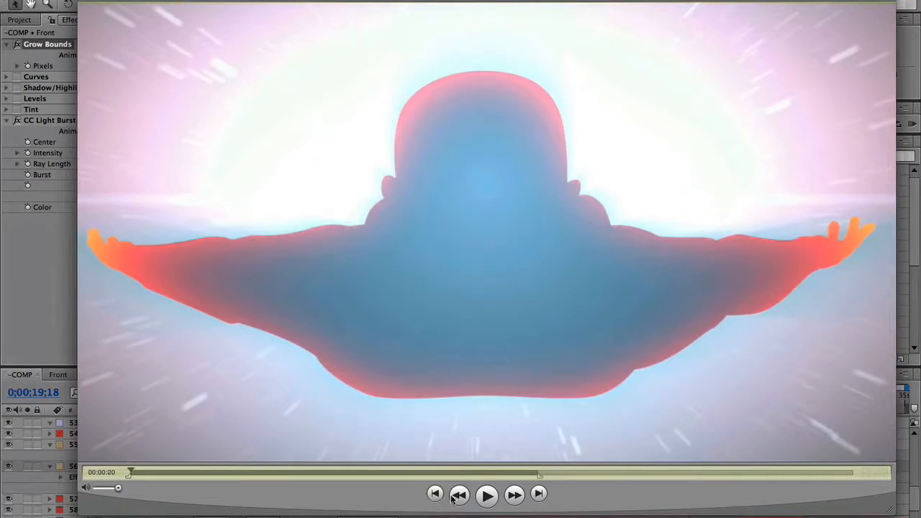
left_click(455, 495)
left_click(479, 494)
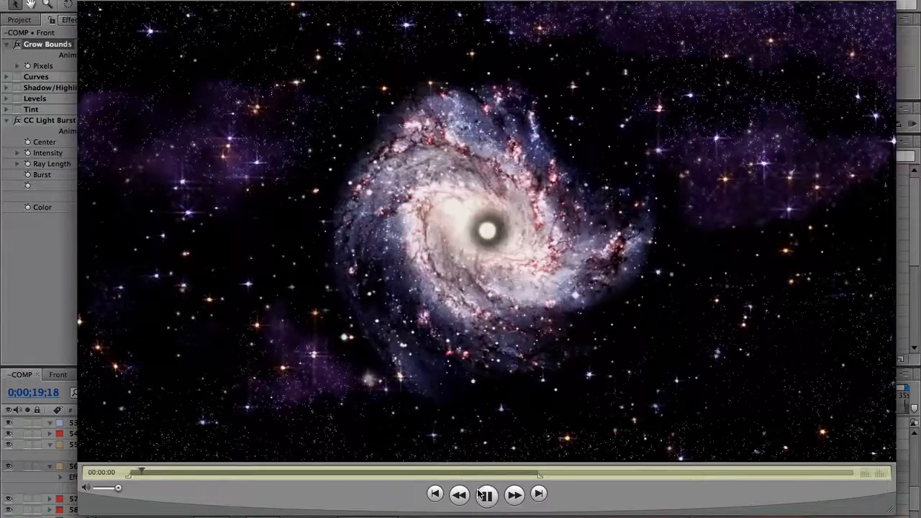